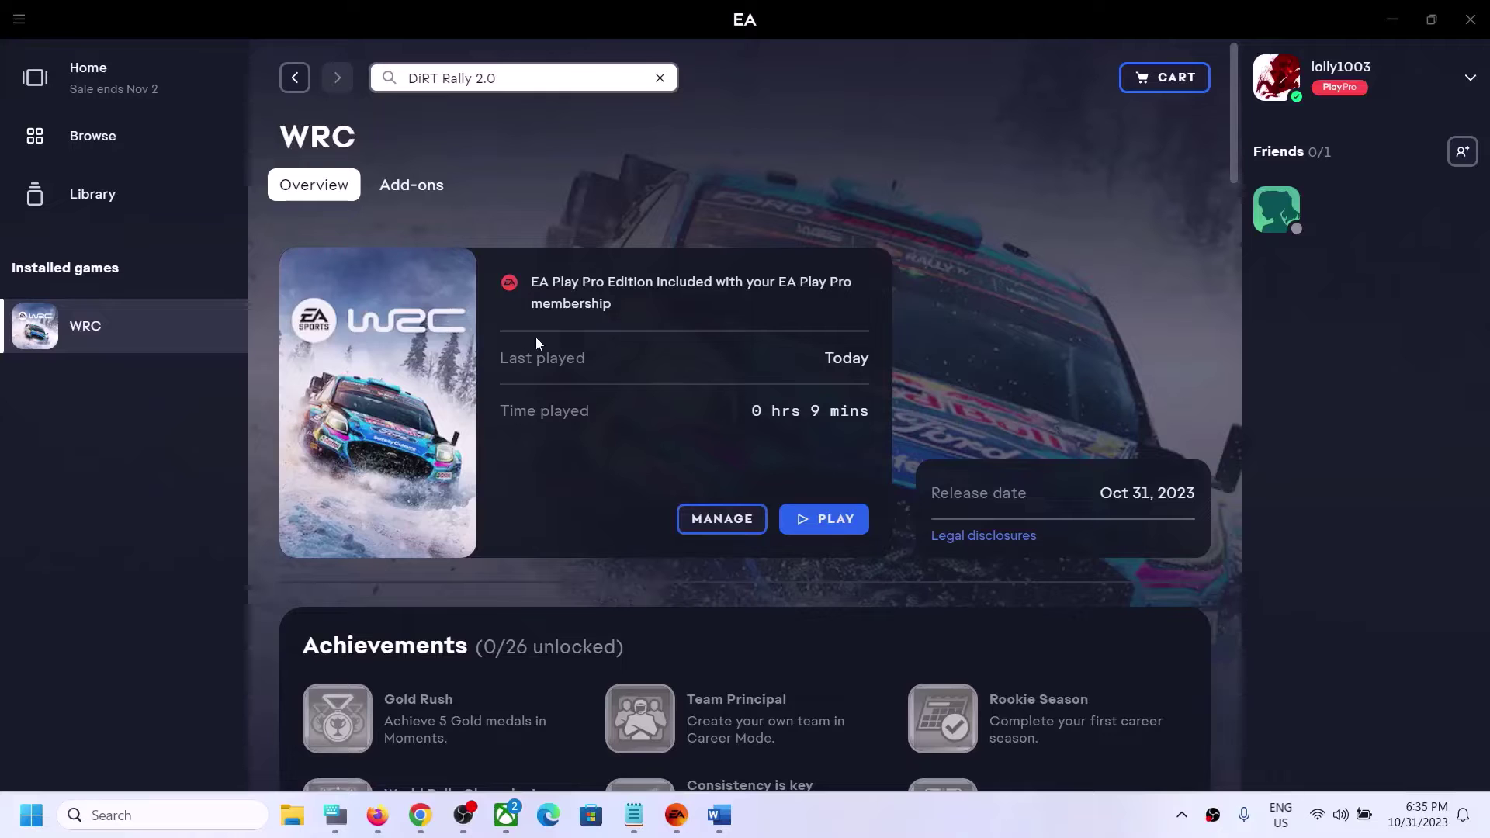
Bring the Word notes on the Moza R9 force-feedback fix in front of the WRC page.
{"action": "left_click", "coordinate": [720, 815]}
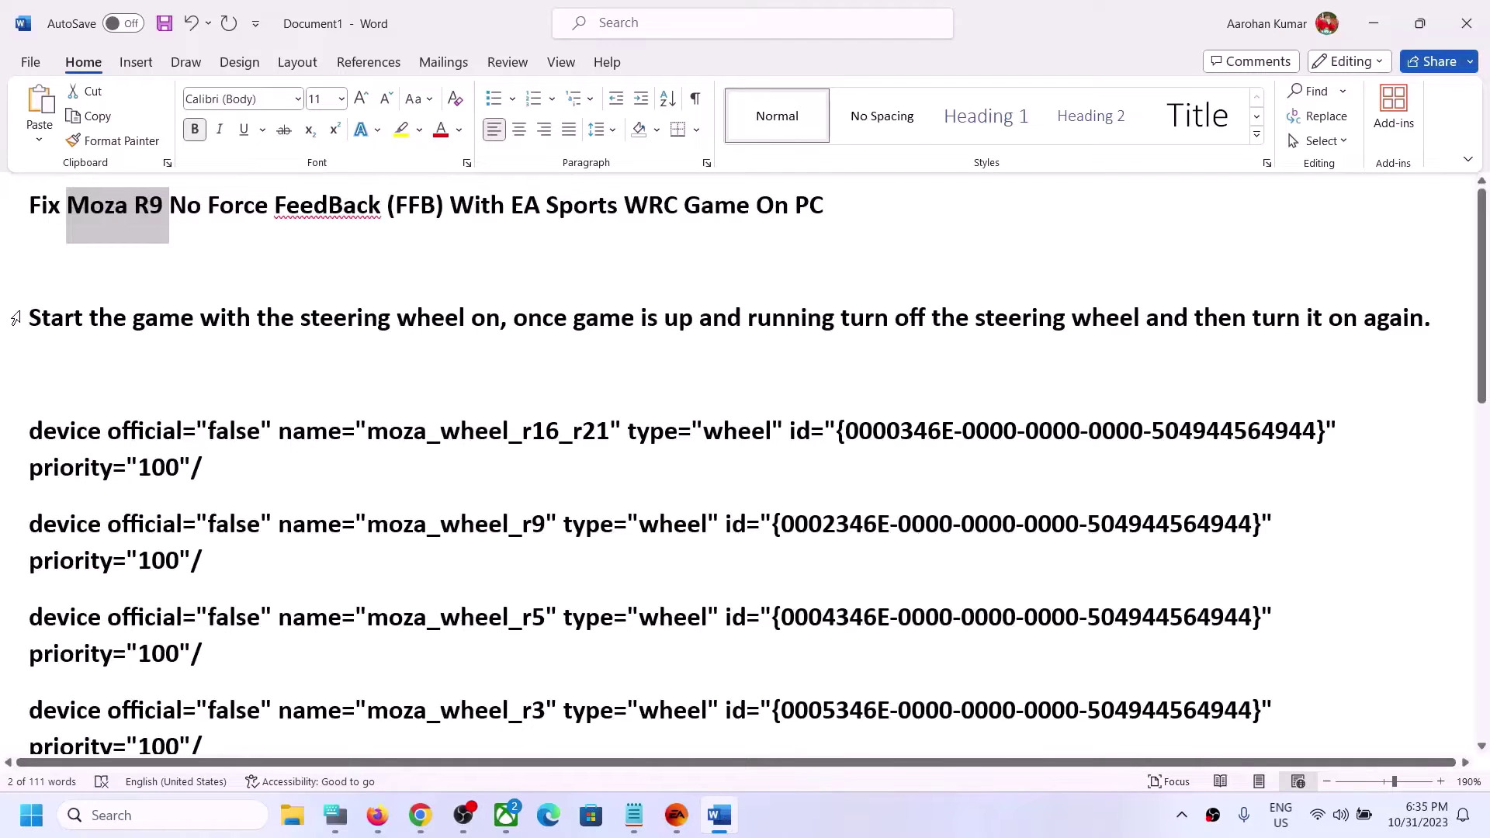
{"action": "left_click_drag", "start_coordinate": [44, 321], "coordinate": [180, 321]}
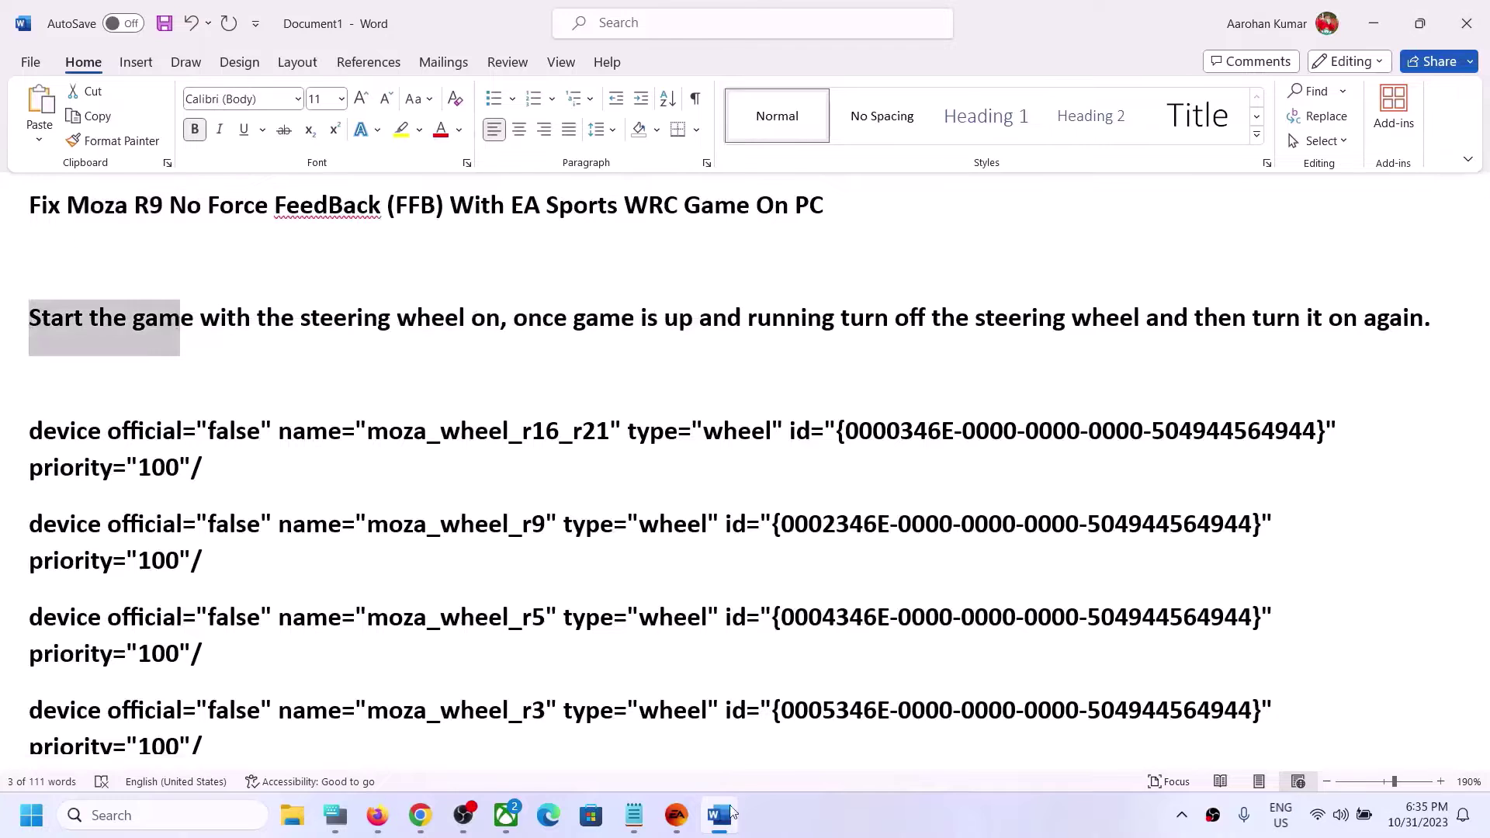
{"action": "left_click", "coordinate": [680, 828]}
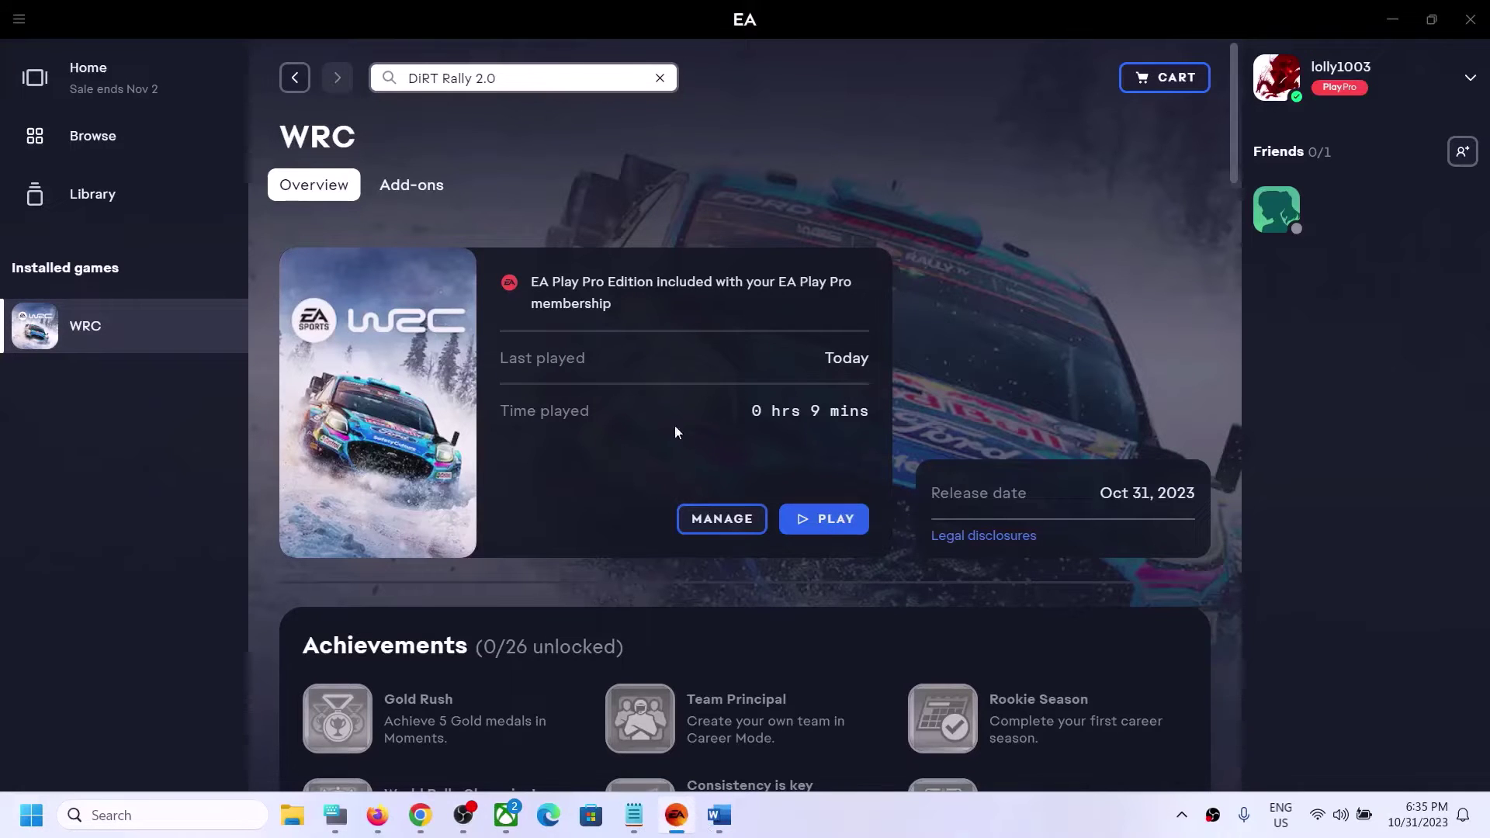
{"action": "left_click", "coordinate": [725, 823]}
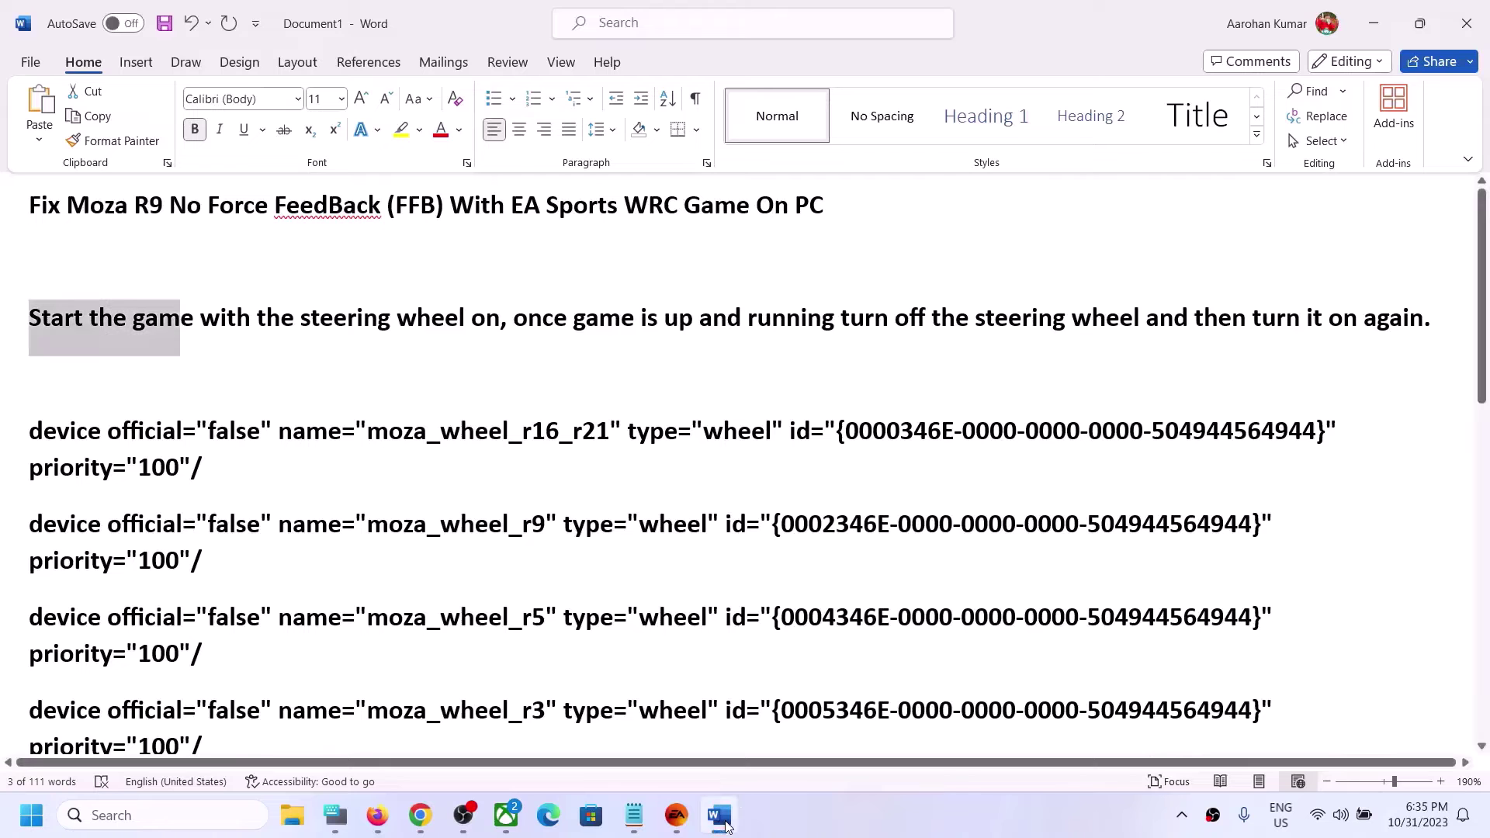
{"action": "left_click", "coordinate": [729, 811]}
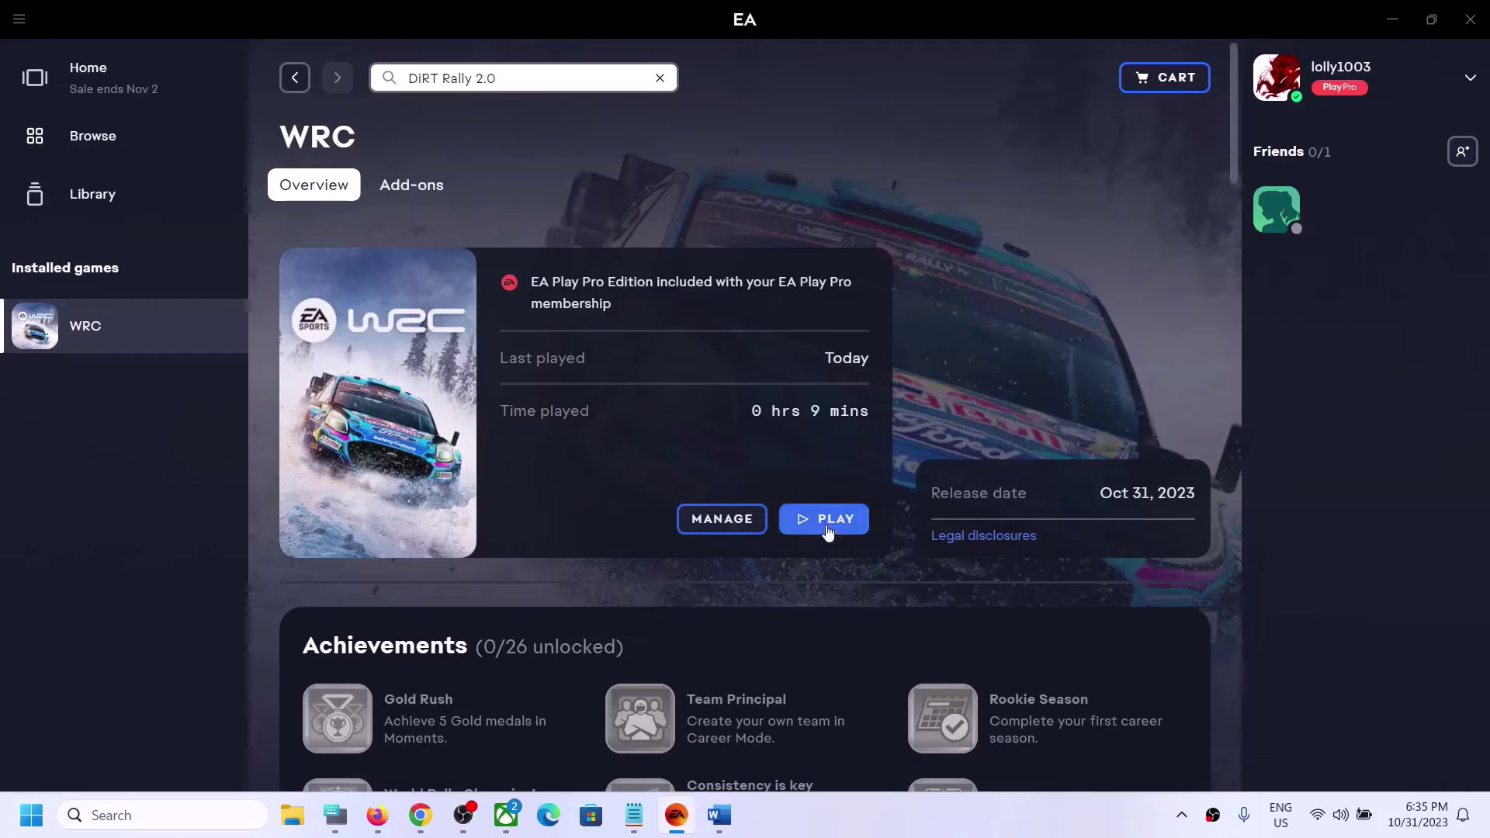
{"action": "left_click", "coordinate": [718, 819]}
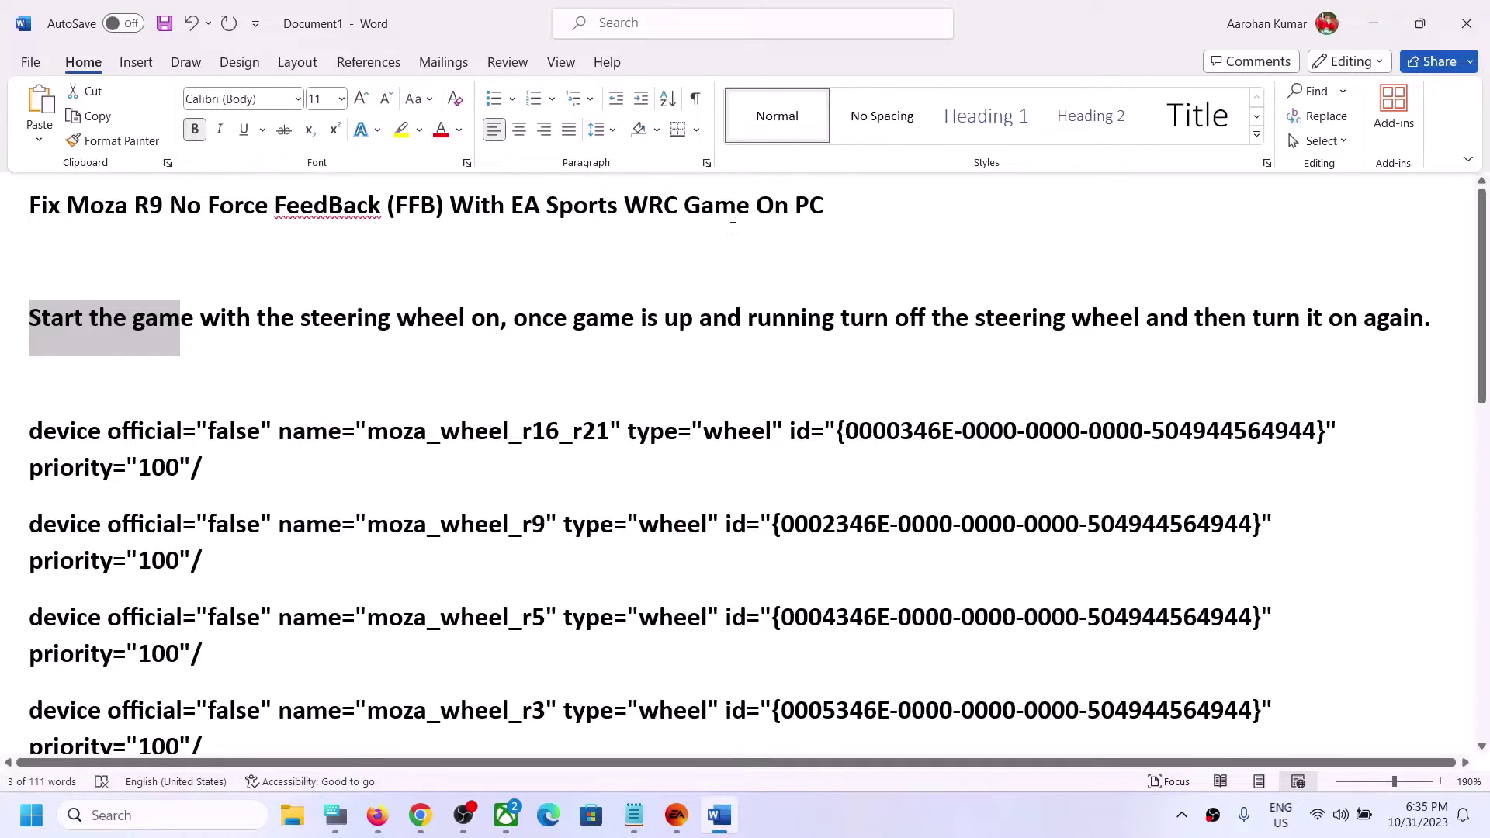
{"action": "left_click", "coordinate": [246, 323]}
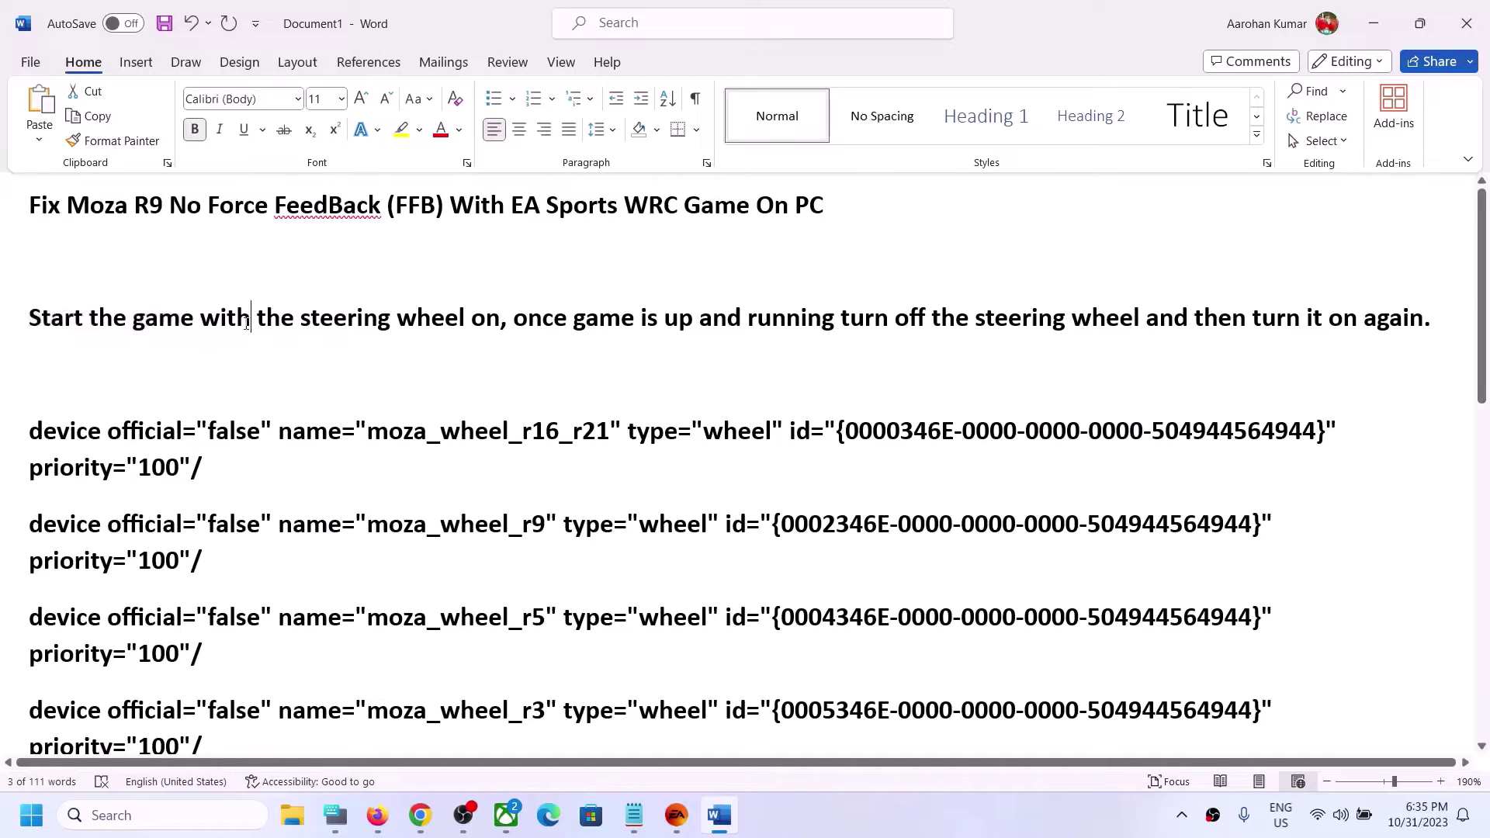
{"action": "left_click_drag", "start_coordinate": [302, 321], "coordinate": [500, 321]}
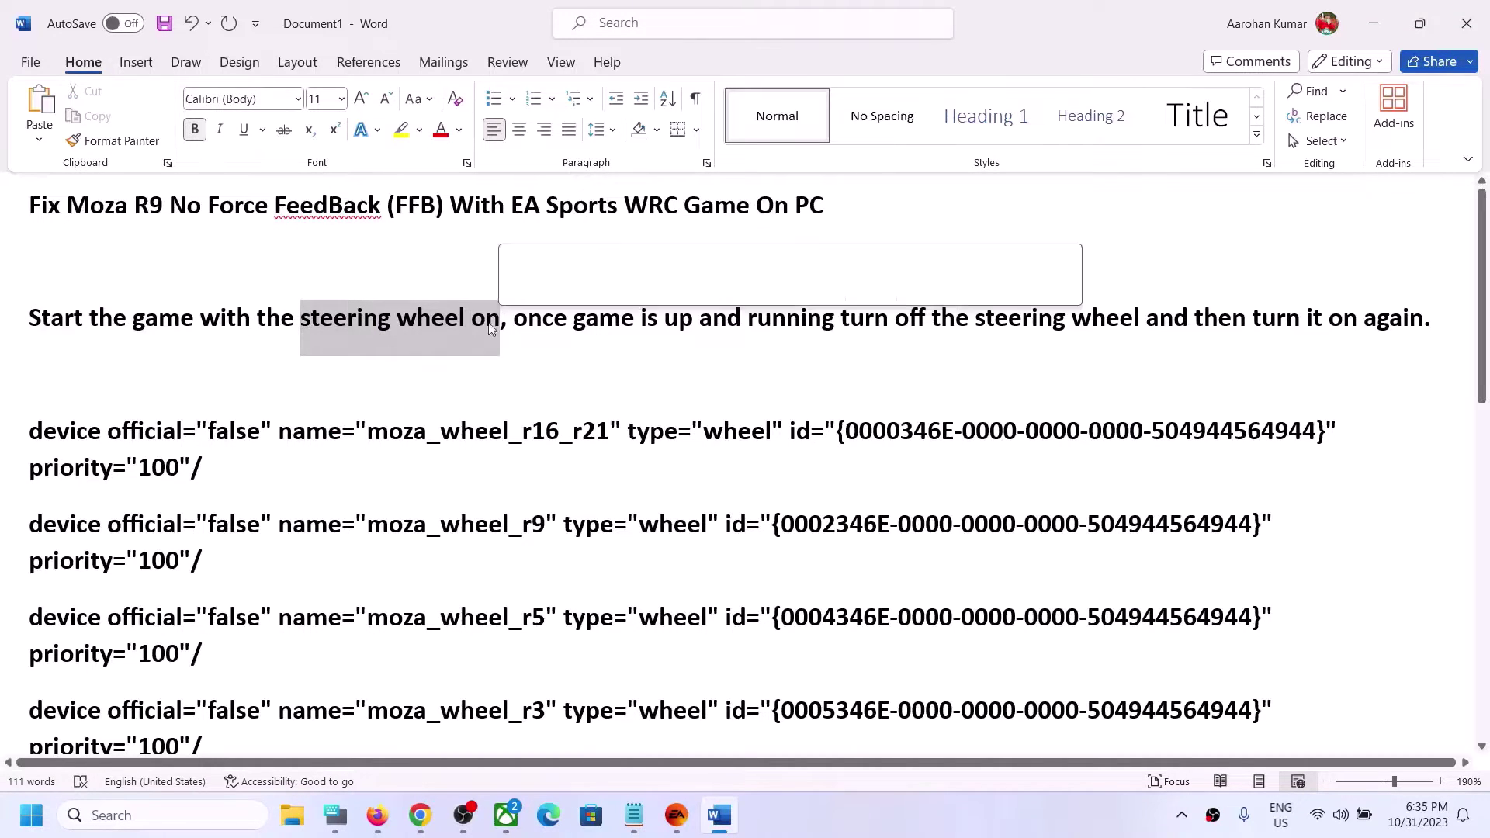
{"action": "left_click_drag", "start_coordinate": [47, 324], "coordinate": [836, 326]}
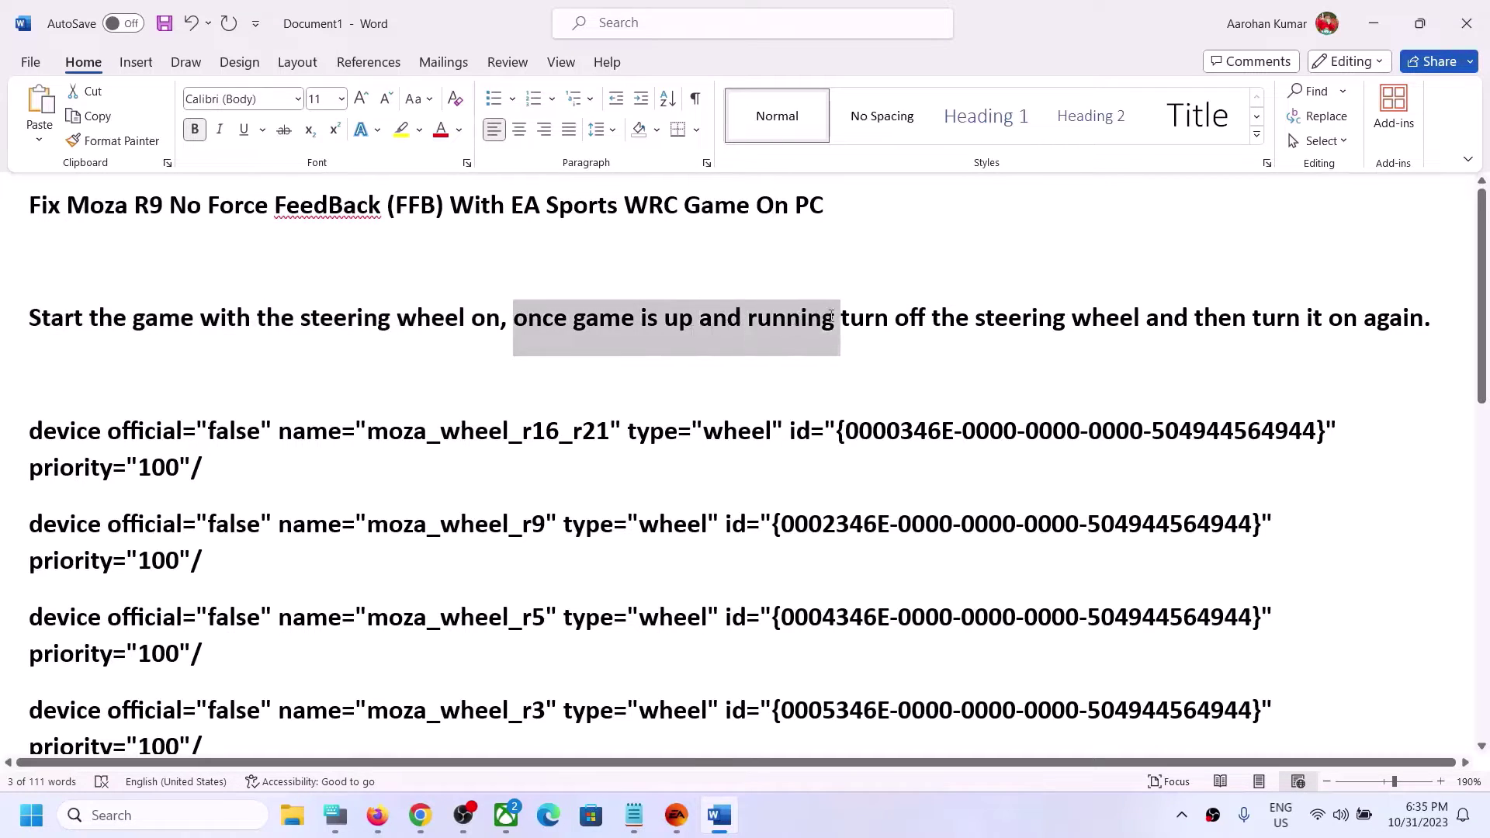
{"action": "left_click", "coordinate": [787, 319]}
{"action": "left_click_drag", "start_coordinate": [311, 318], "coordinate": [500, 320]}
{"action": "left_click_drag", "start_coordinate": [843, 329], "coordinate": [1089, 323]}
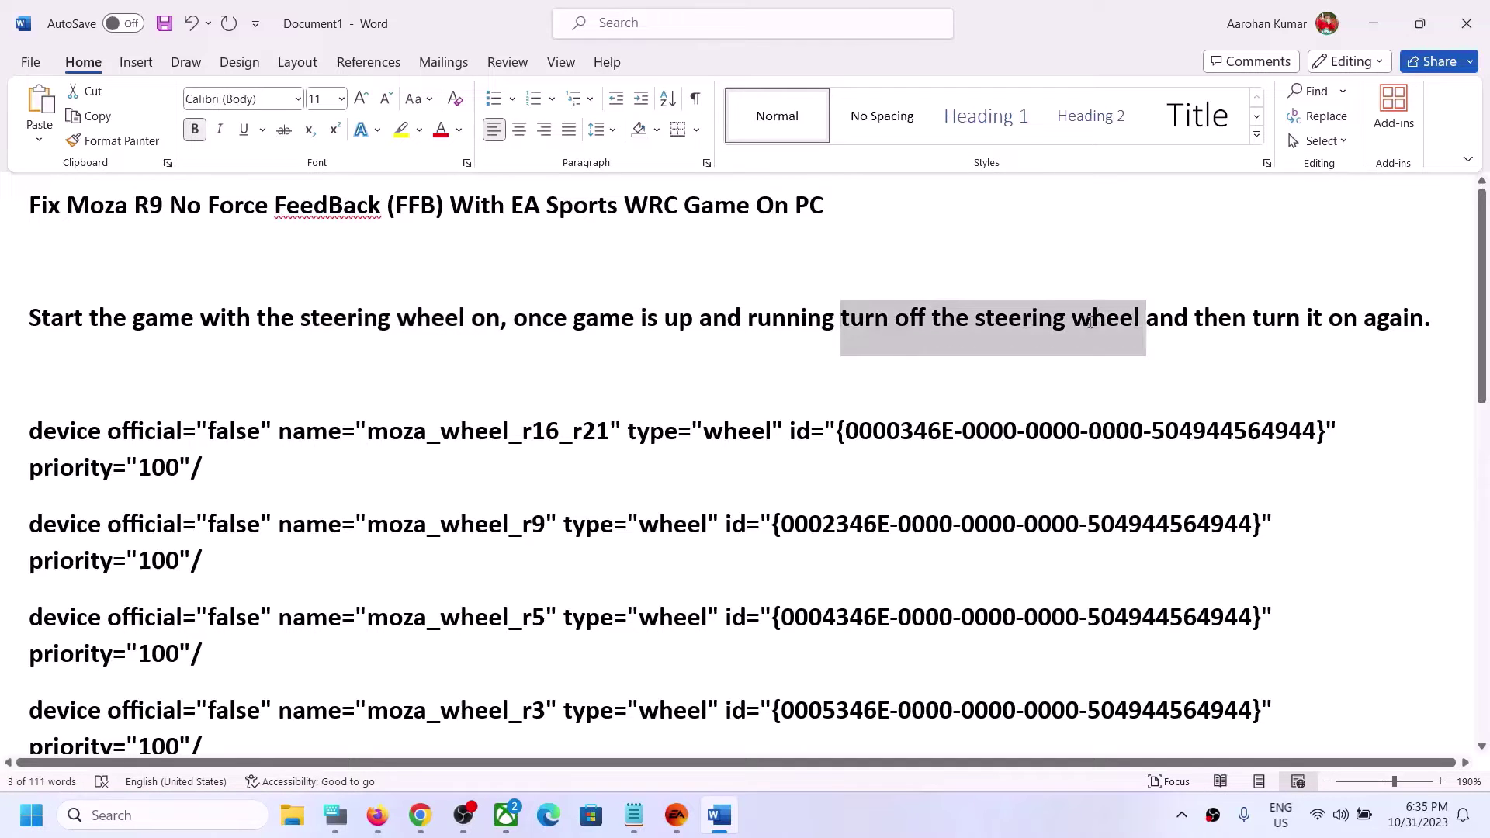
{"action": "left_click_drag", "start_coordinate": [1195, 320], "coordinate": [1380, 322]}
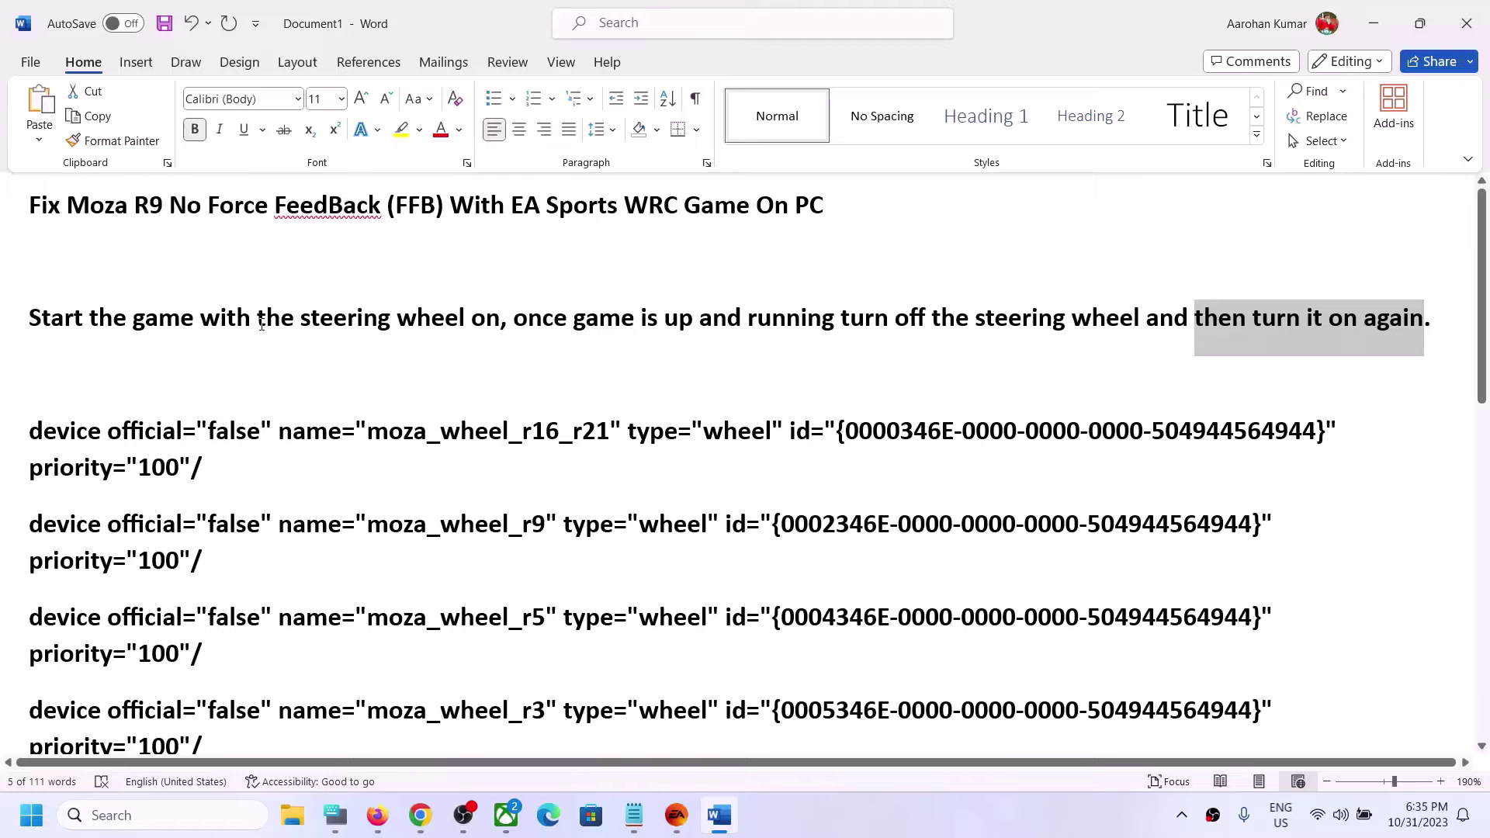
Add the missing < and > brackets to the first moza_wheel device line.
{"action": "scroll", "coordinate": [263, 387], "scroll_direction": "down", "scroll_amount": 3}
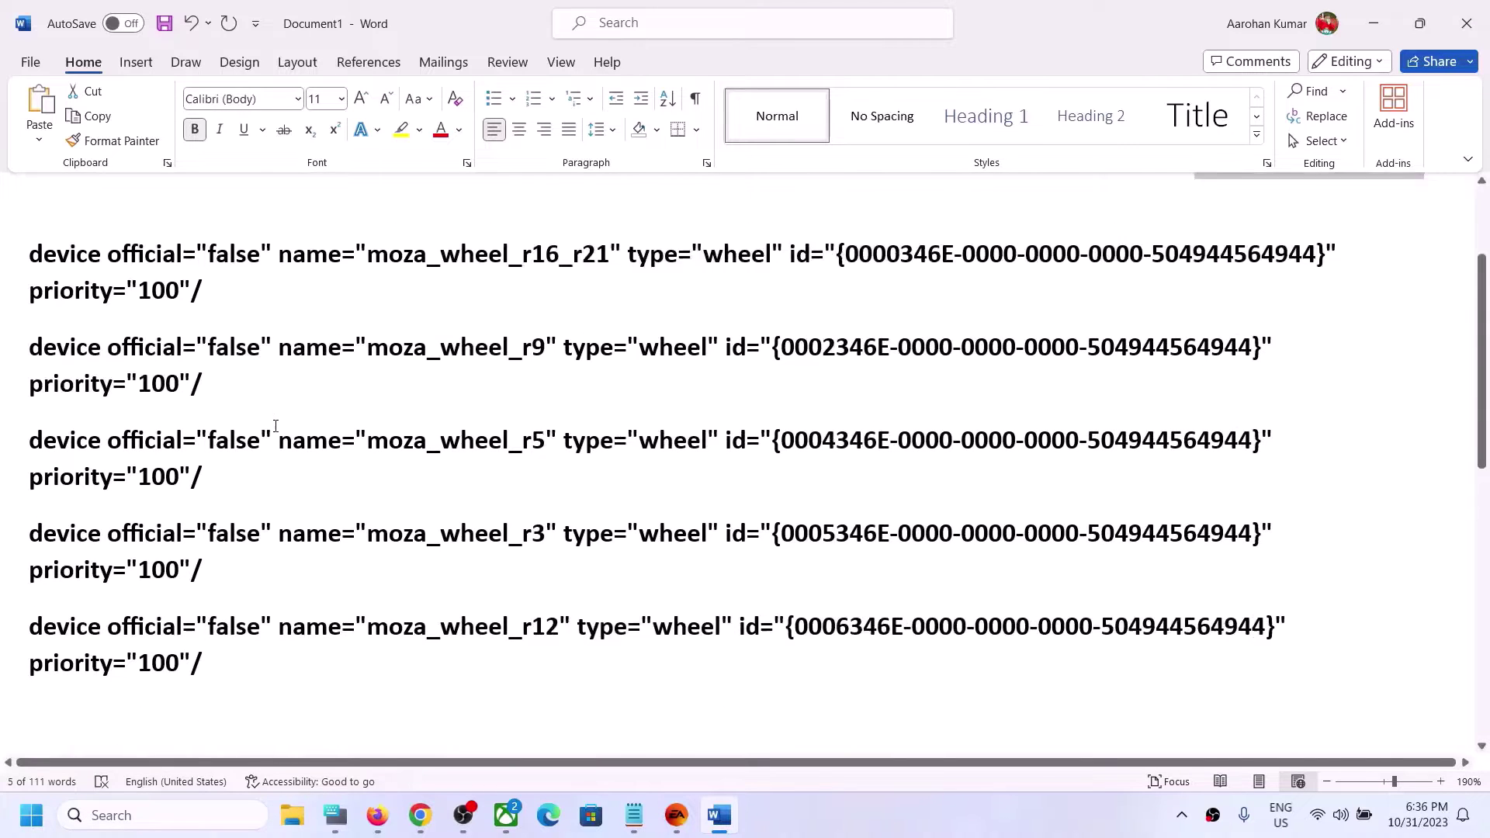
{"action": "scroll", "coordinate": [270, 574], "scroll_direction": "up", "scroll_amount": 1}
{"action": "left_click_drag", "start_coordinate": [216, 670], "coordinate": [46, 254]}
{"action": "left_click", "coordinate": [307, 328]}
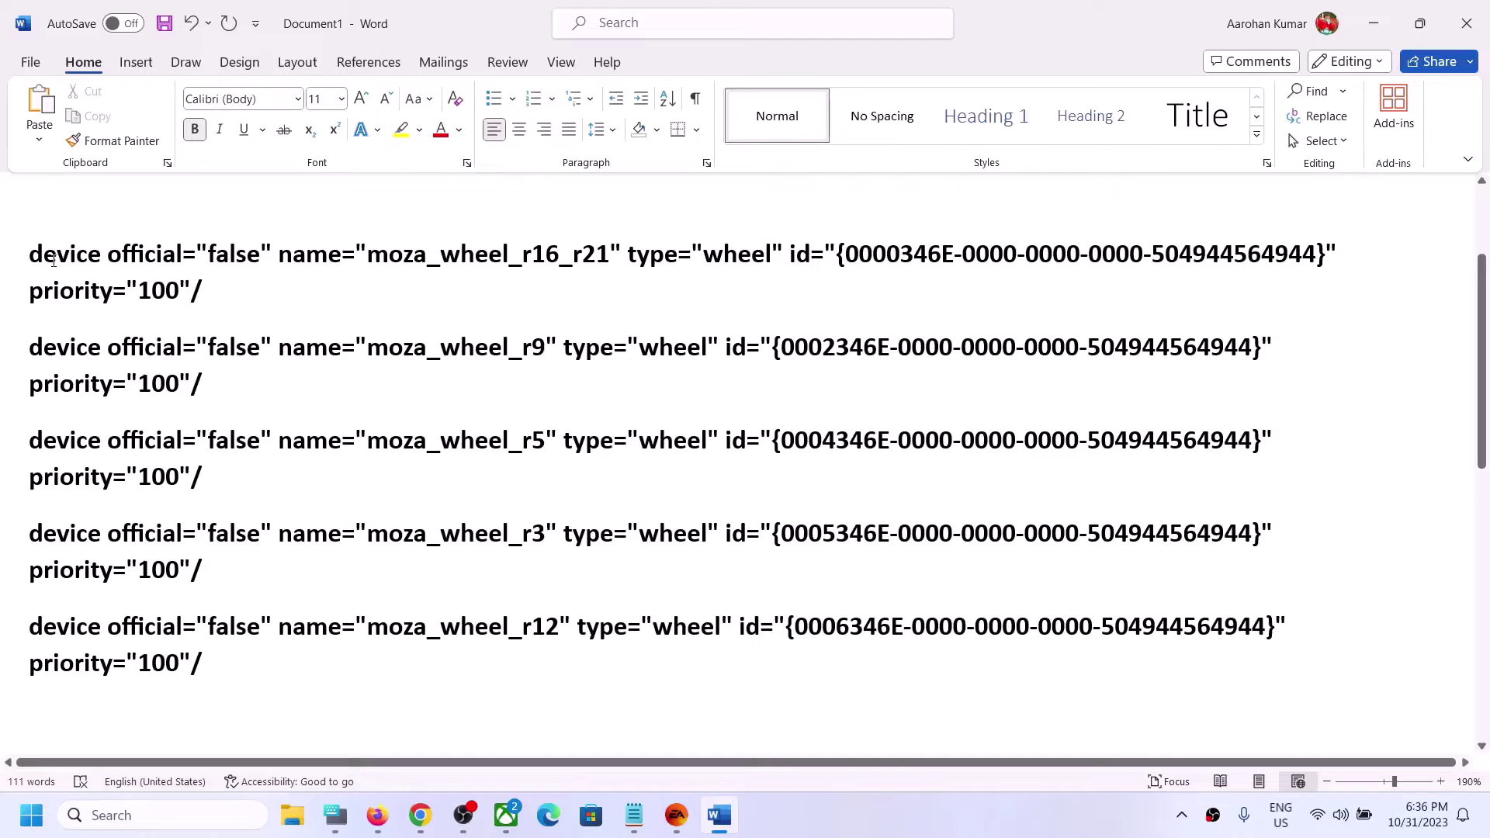
{"action": "type", "text": "<"}
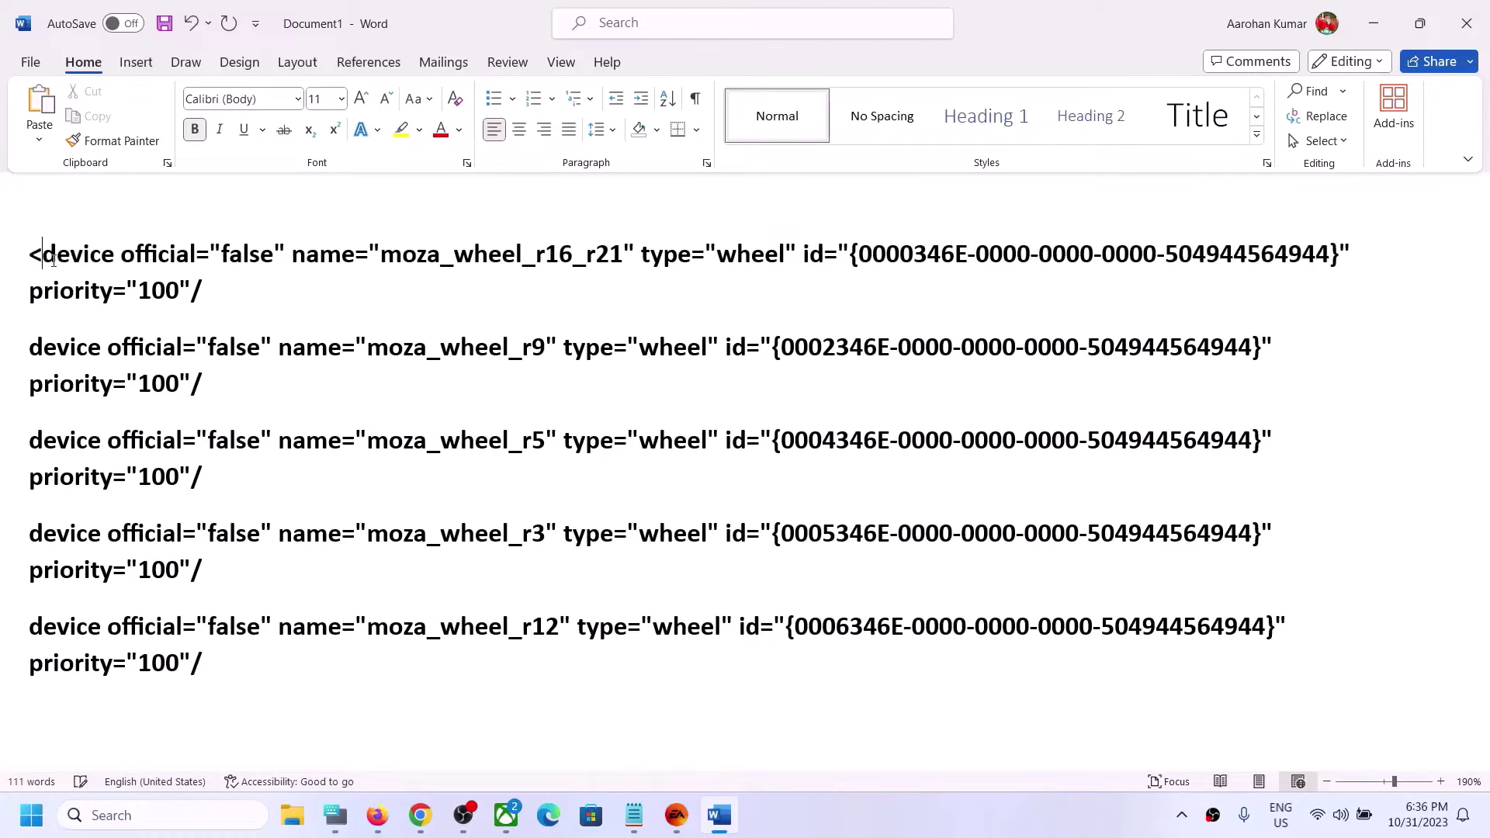
{"action": "left_click", "coordinate": [216, 292]}
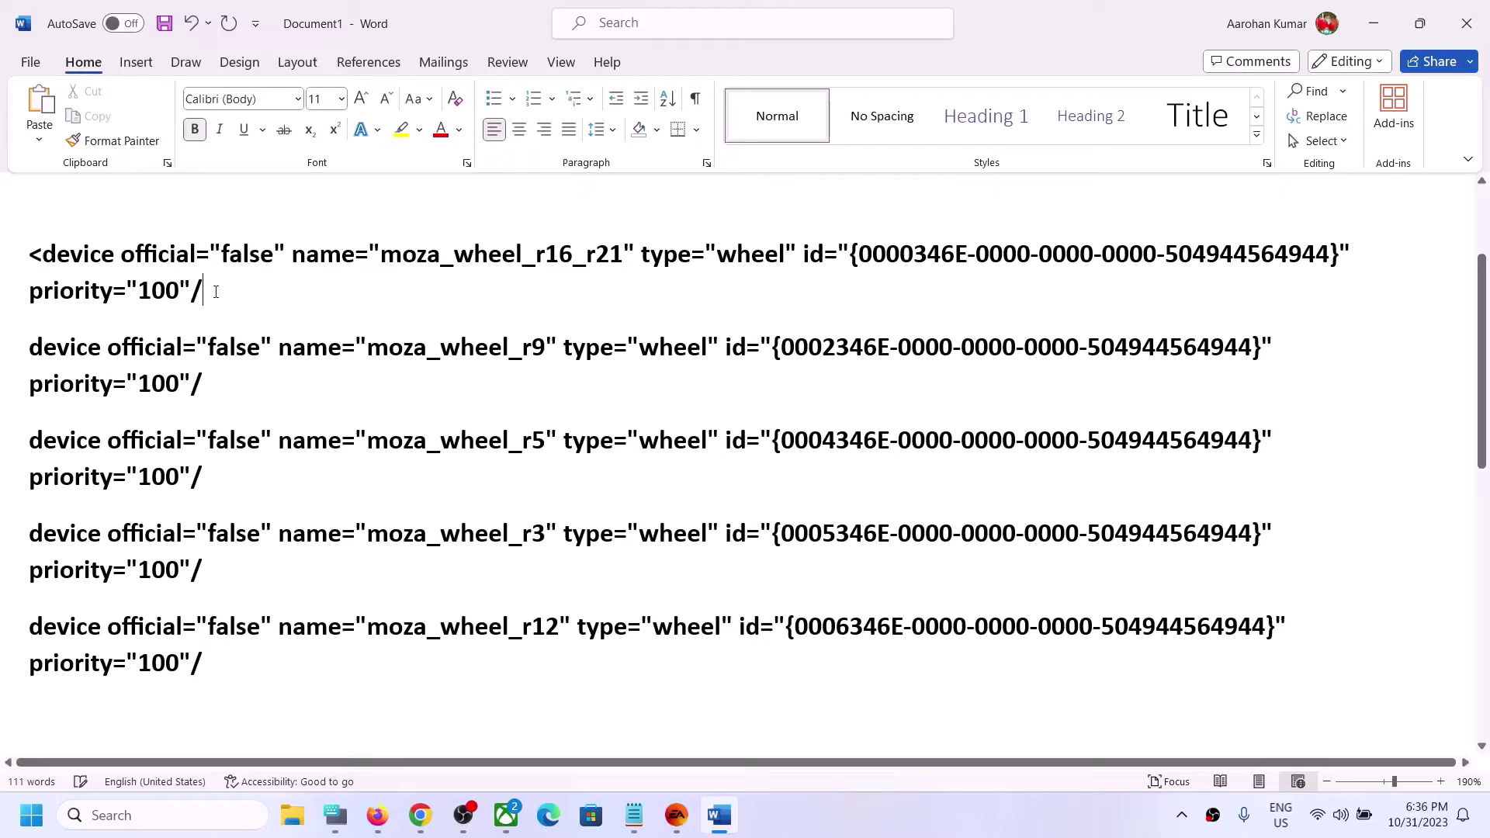
{"action": "type", "text": ">"}
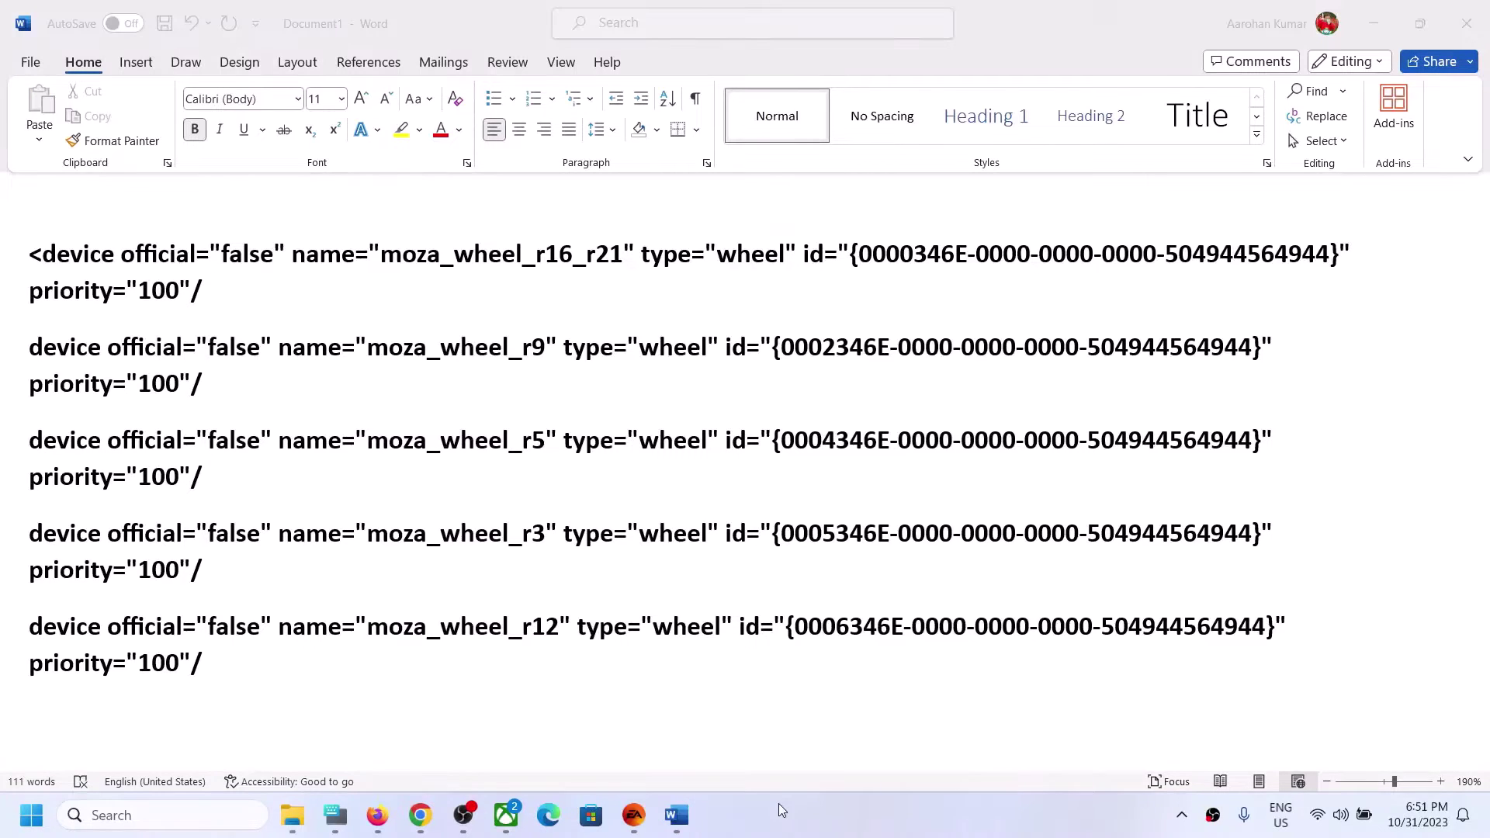
{"action": "left_click_drag", "start_coordinate": [225, 666], "coordinate": [23, 252]}
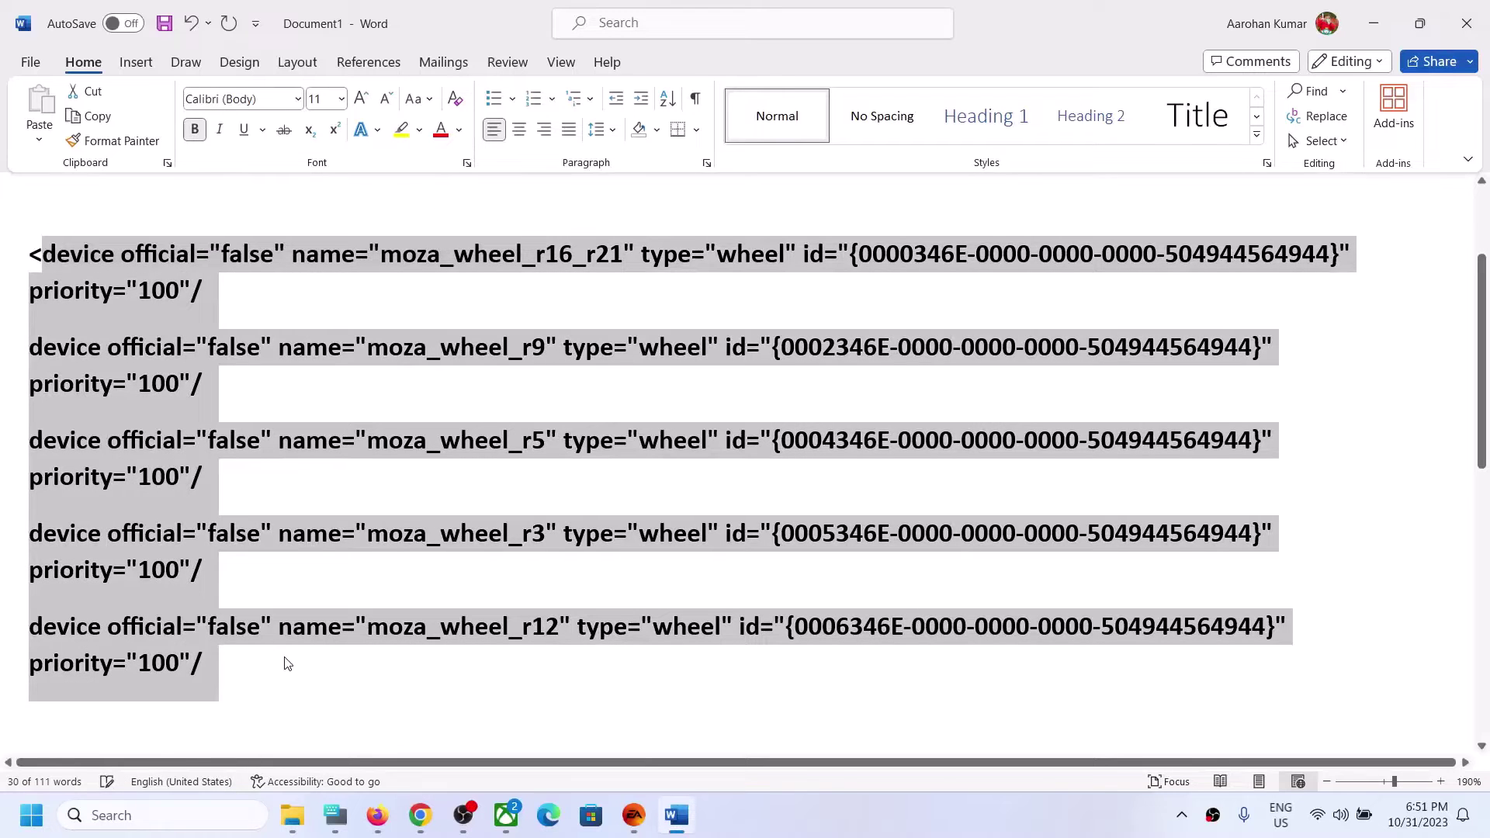
{"action": "left_click", "coordinate": [243, 679]}
{"action": "left_click_drag", "start_coordinate": [243, 679], "coordinate": [22, 250]}
{"action": "left_click", "coordinate": [47, 251]}
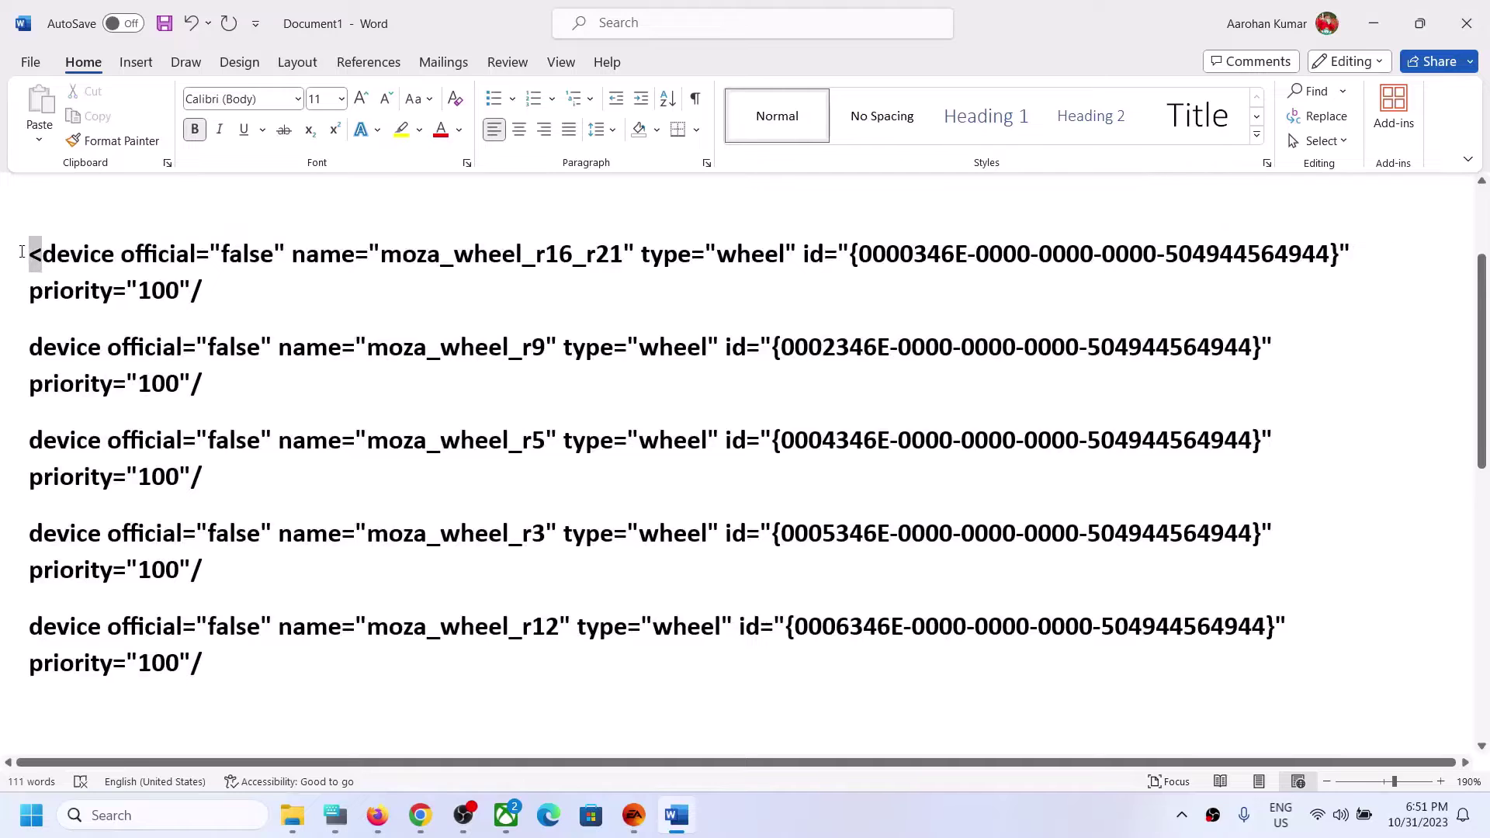
{"action": "left_click", "coordinate": [255, 292]}
{"action": "type", "text": ">"}
Wrap the moza_wheel r9 and r5 device lines in < and > brackets.
{"action": "left_click", "coordinate": [28, 353]}
{"action": "type", "text": "<"}
{"action": "left_click", "coordinate": [231, 378]}
{"action": "type", "text": ">"}
{"action": "left_click", "coordinate": [30, 440]}
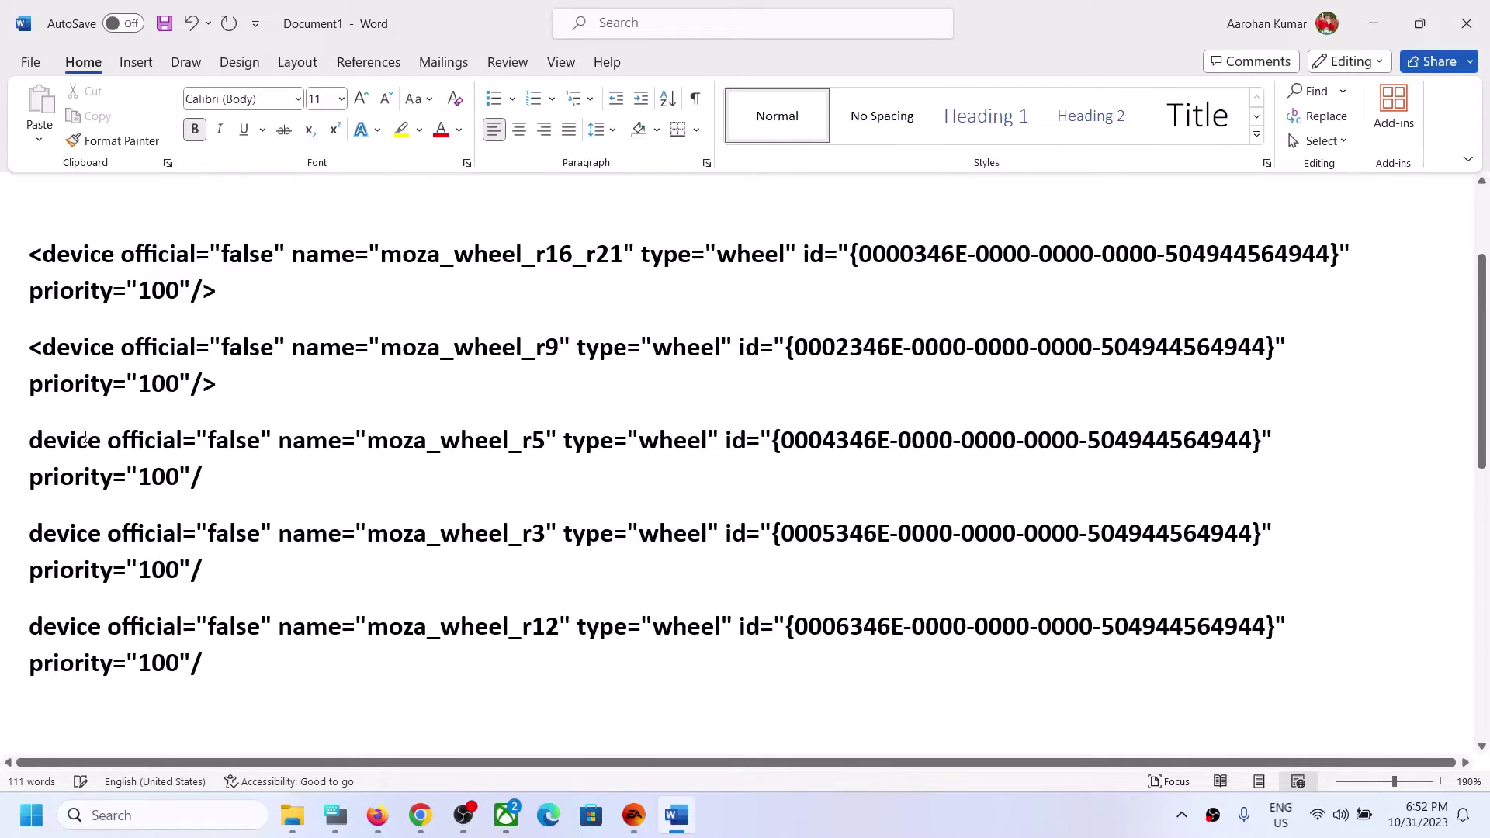
{"action": "type", "text": "<"}
{"action": "left_click", "coordinate": [239, 464]}
{"action": "type", "text": ">"}
Wrap the moza_wheel r3 and r12 device lines in < and > brackets.
{"action": "left_click", "coordinate": [31, 533]}
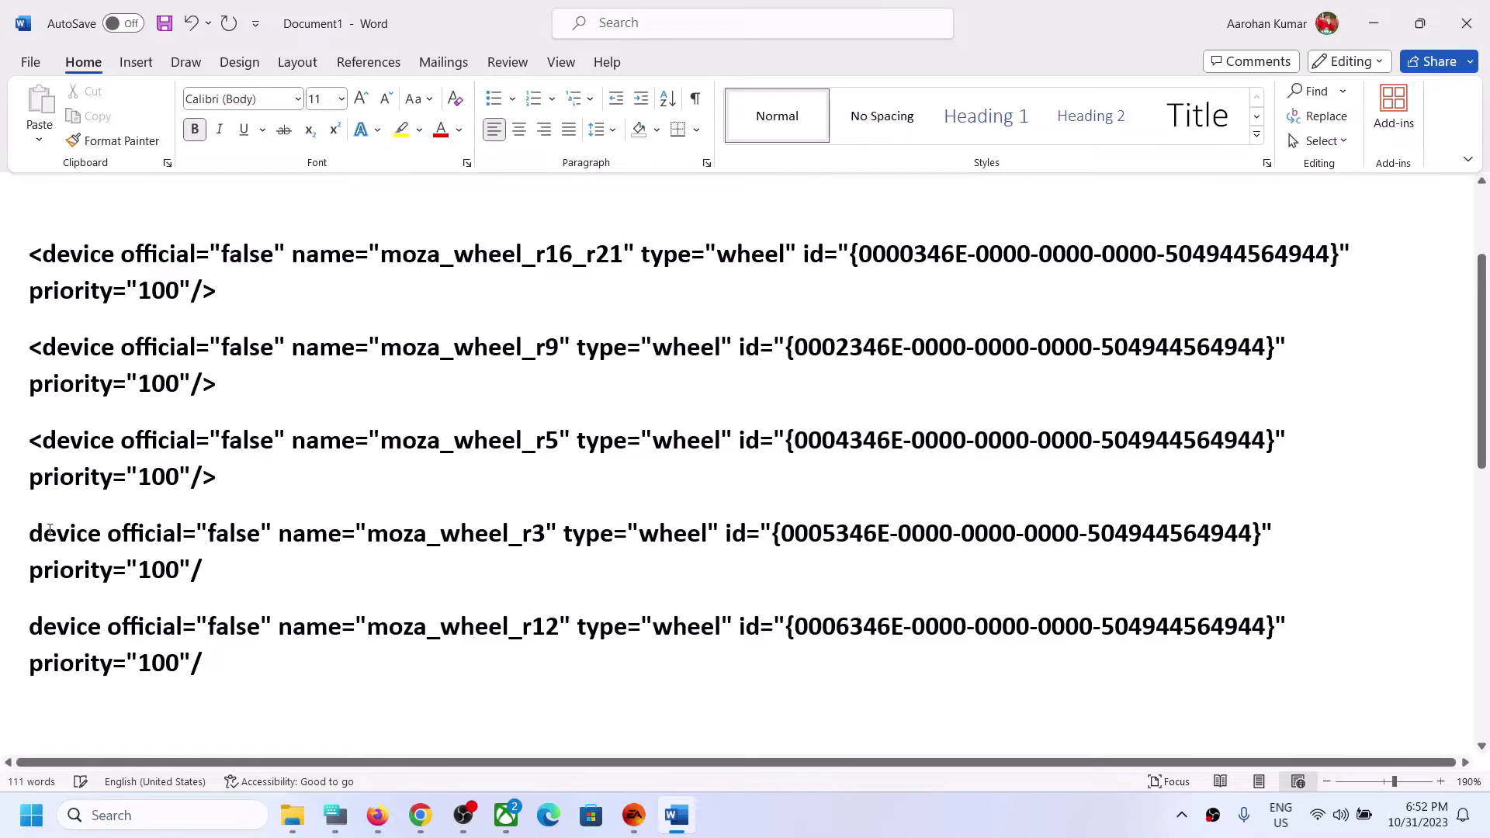
{"action": "type", "text": "<"}
{"action": "left_click", "coordinate": [232, 560]}
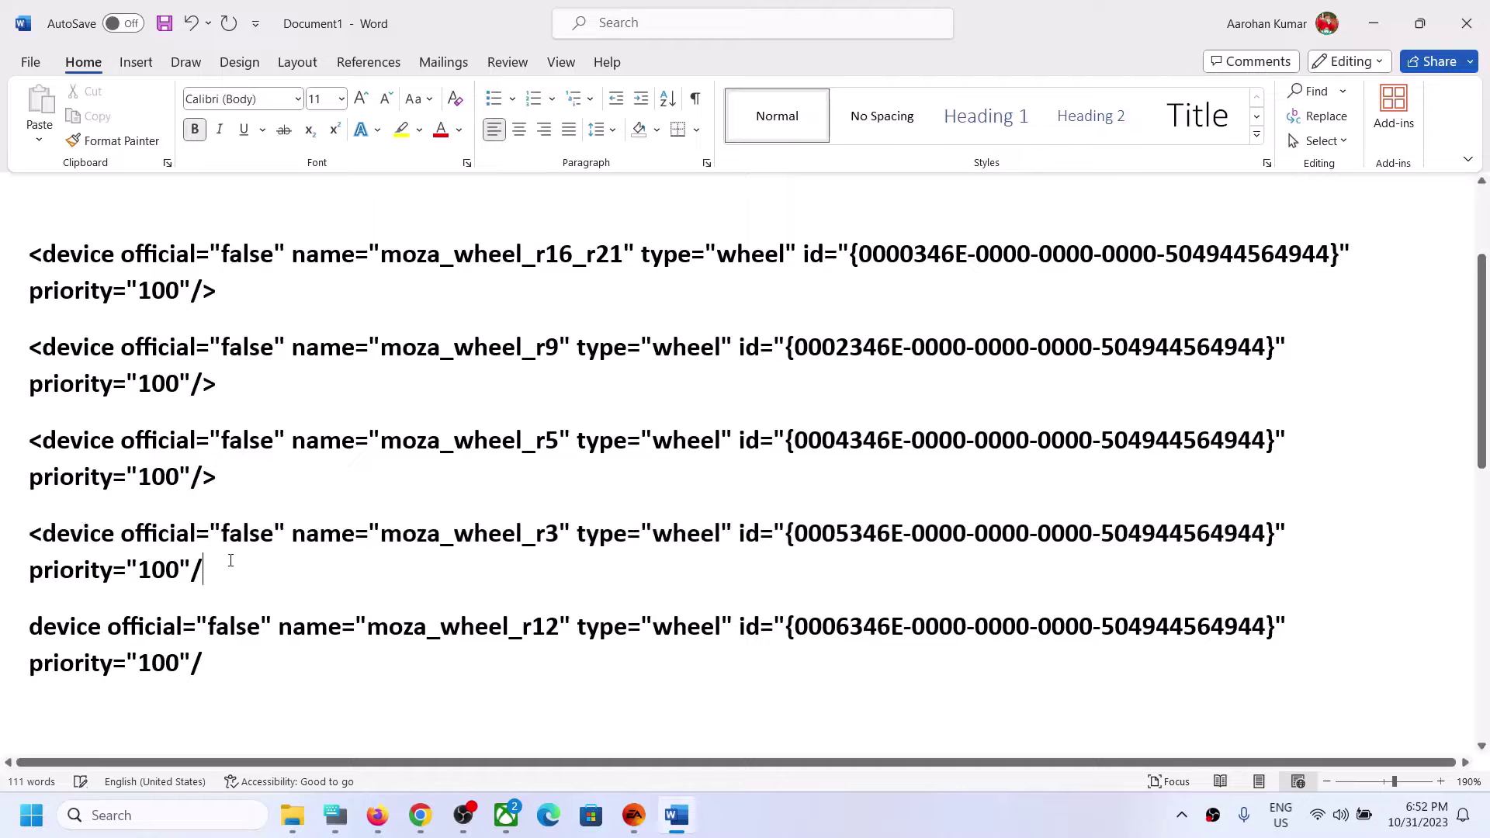
{"action": "type", "text": ">"}
{"action": "left_click", "coordinate": [31, 627]}
{"action": "type", "text": "<"}
{"action": "left_click", "coordinate": [218, 661]}
{"action": "type", "text": ">"}
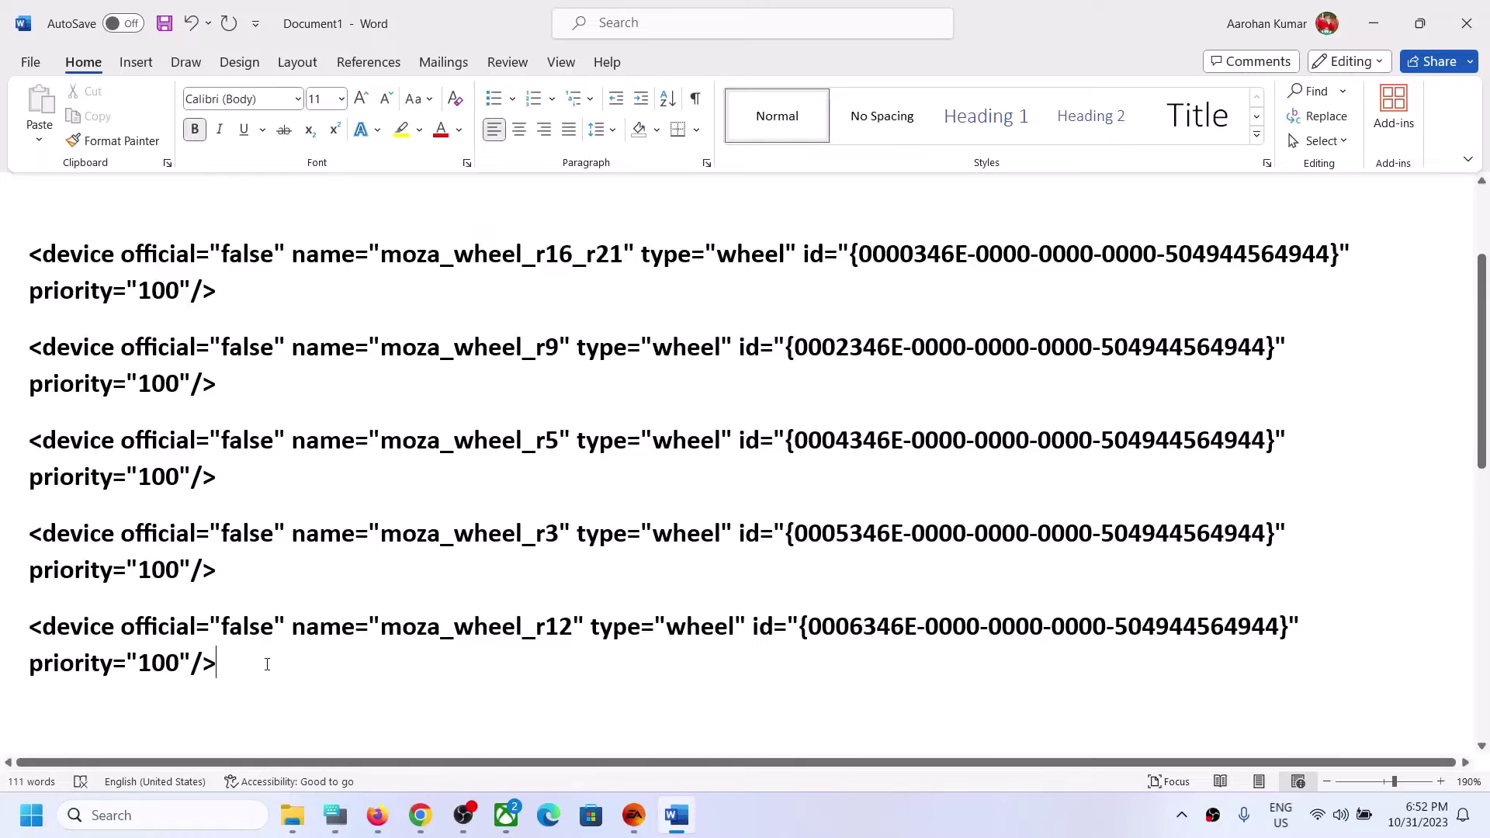
Copy all five completed moza_wheel device entries to the clipboard.
{"action": "left_click_drag", "start_coordinate": [219, 663], "coordinate": [32, 260]}
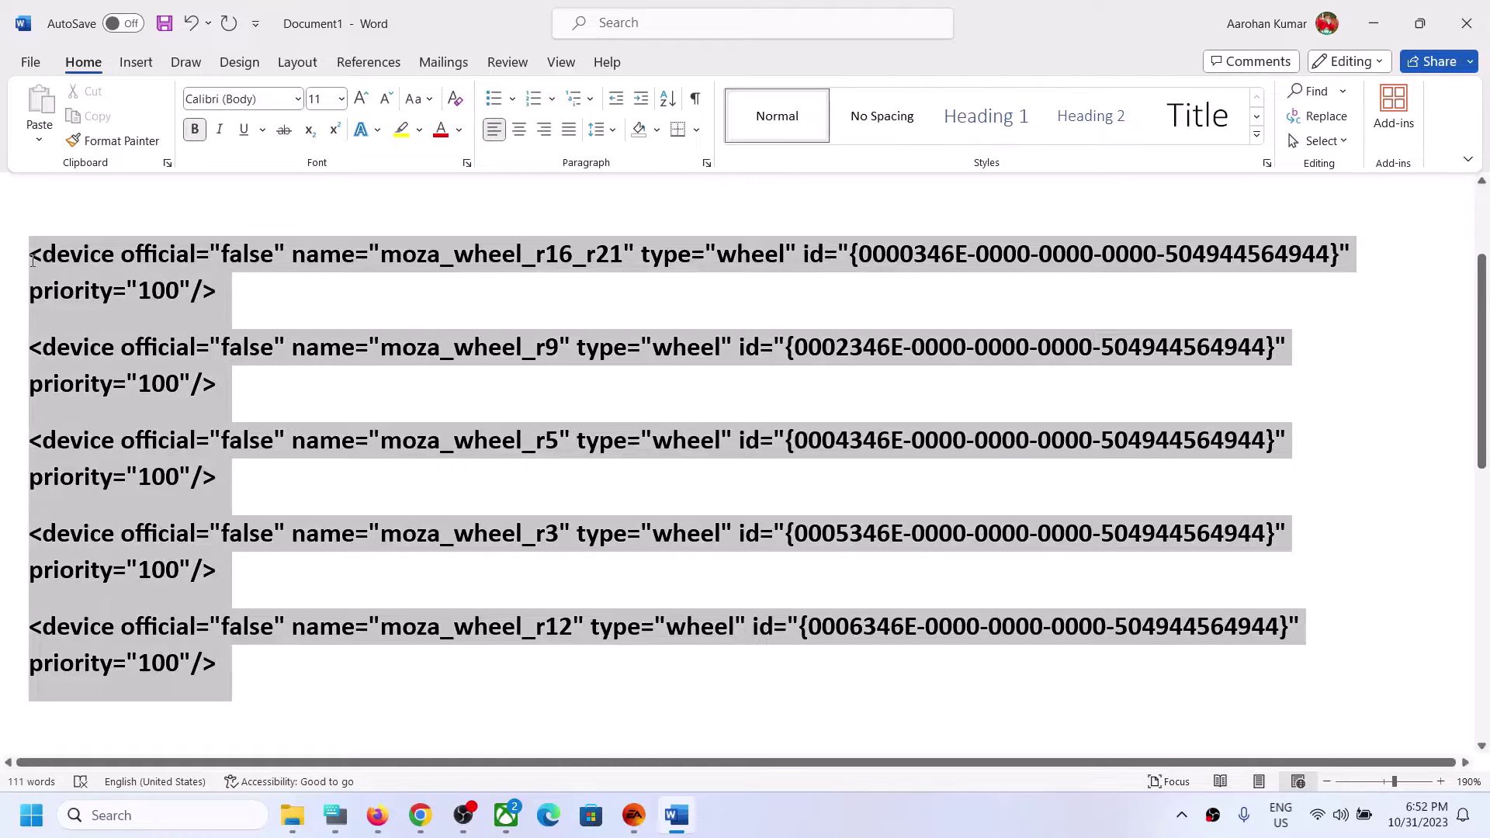
{"action": "right_click", "coordinate": [125, 361]}
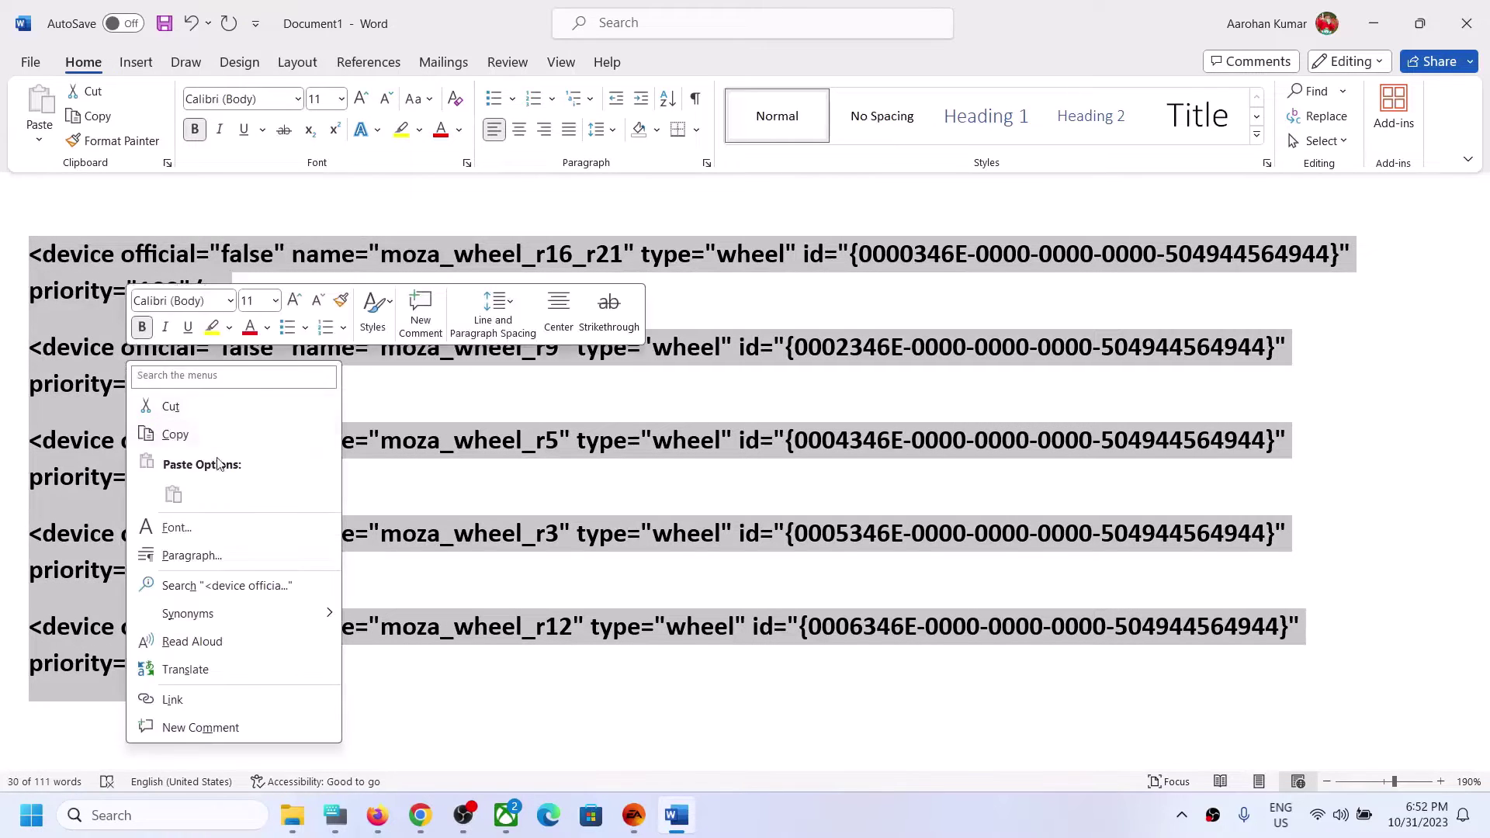
{"action": "key", "text": "Escape"}
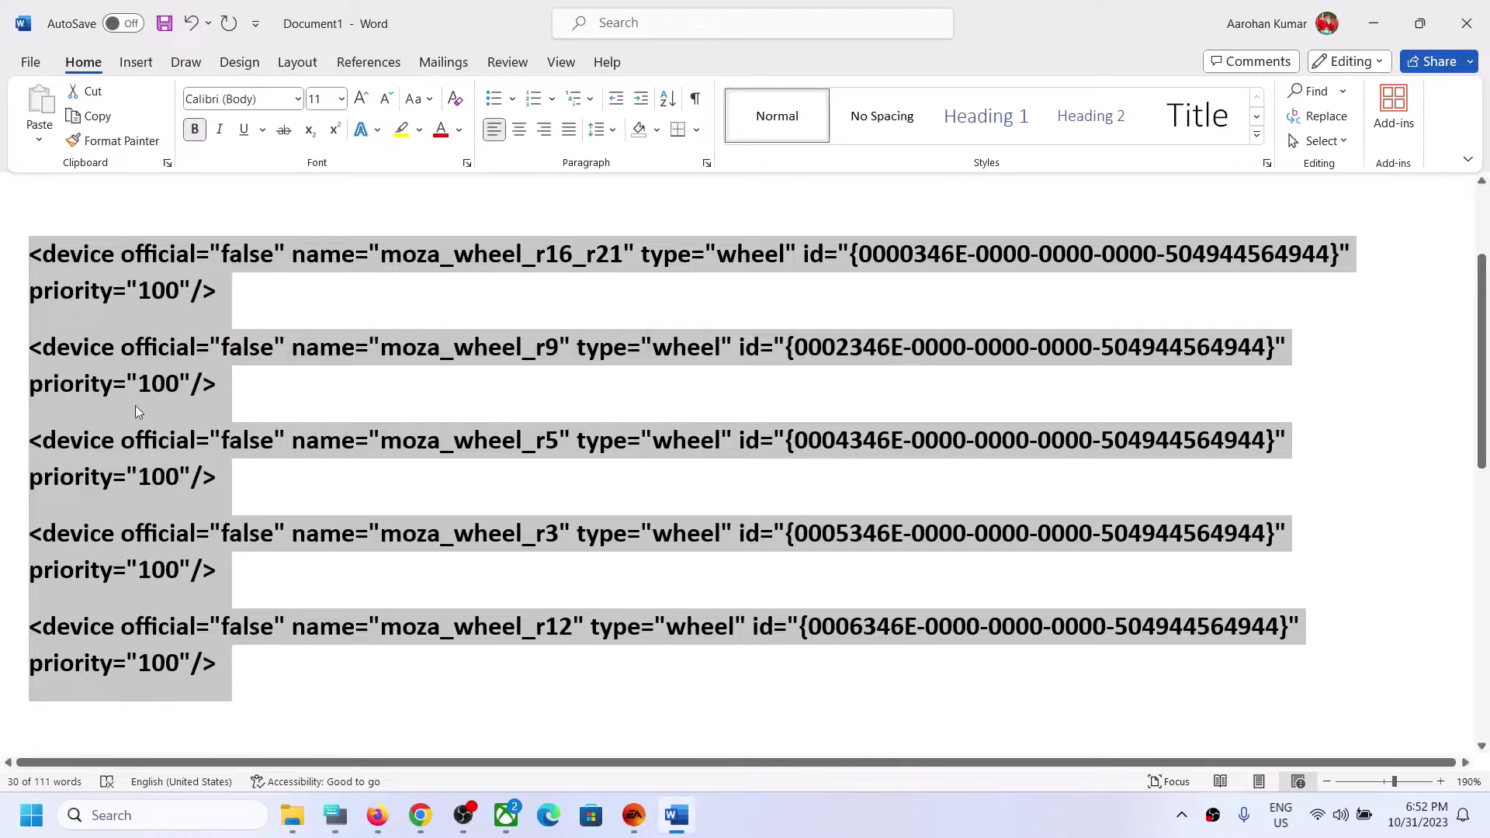
{"action": "right_click", "coordinate": [90, 396]}
{"action": "left_click", "coordinate": [155, 469]}
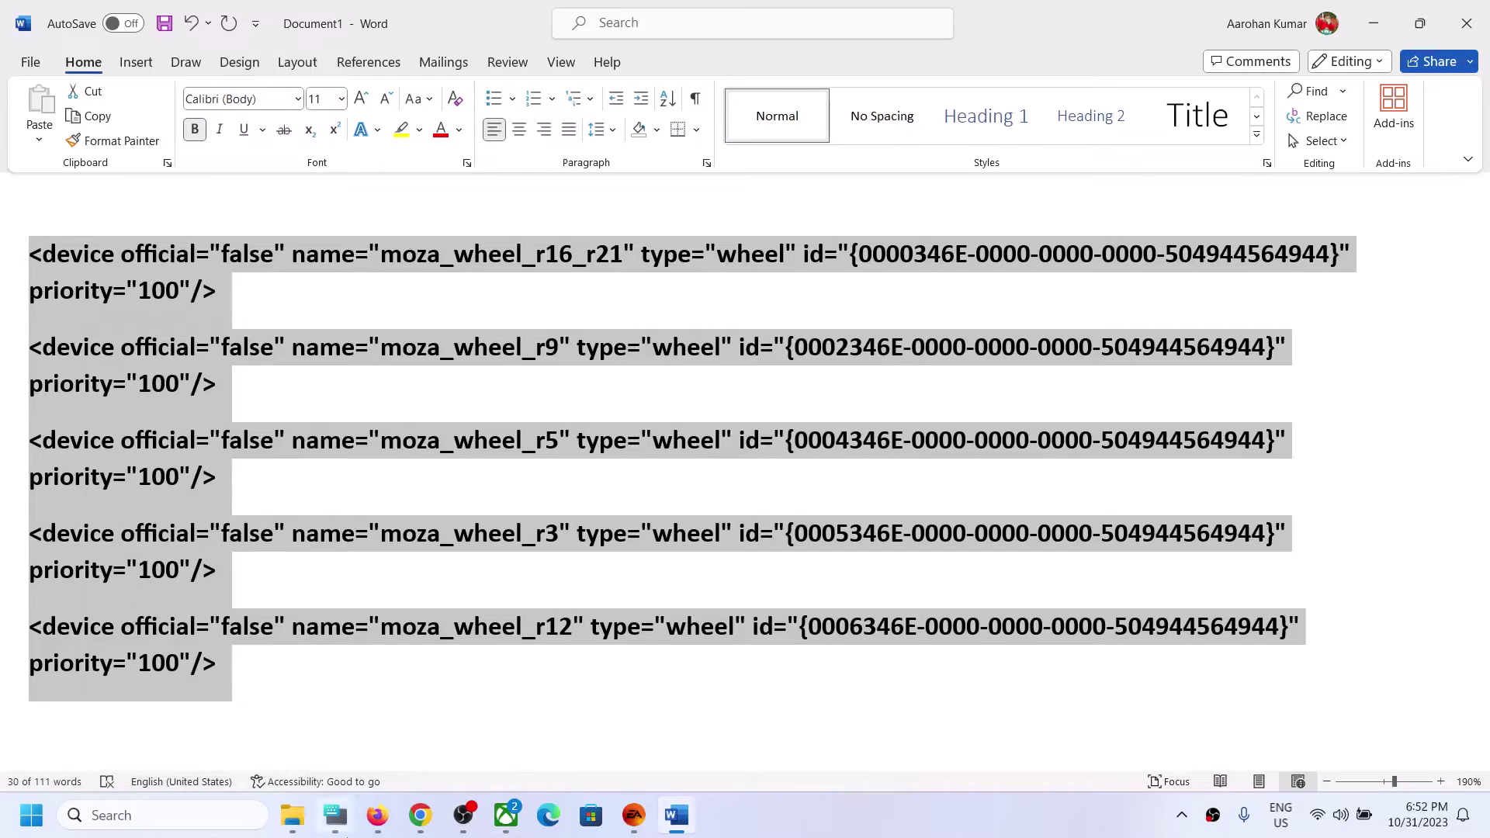
{"action": "left_click", "coordinate": [635, 829]}
Open the EA SPORTS WRC install folder from the game's properties in the EA app.
{"action": "left_click", "coordinate": [931, 605]}
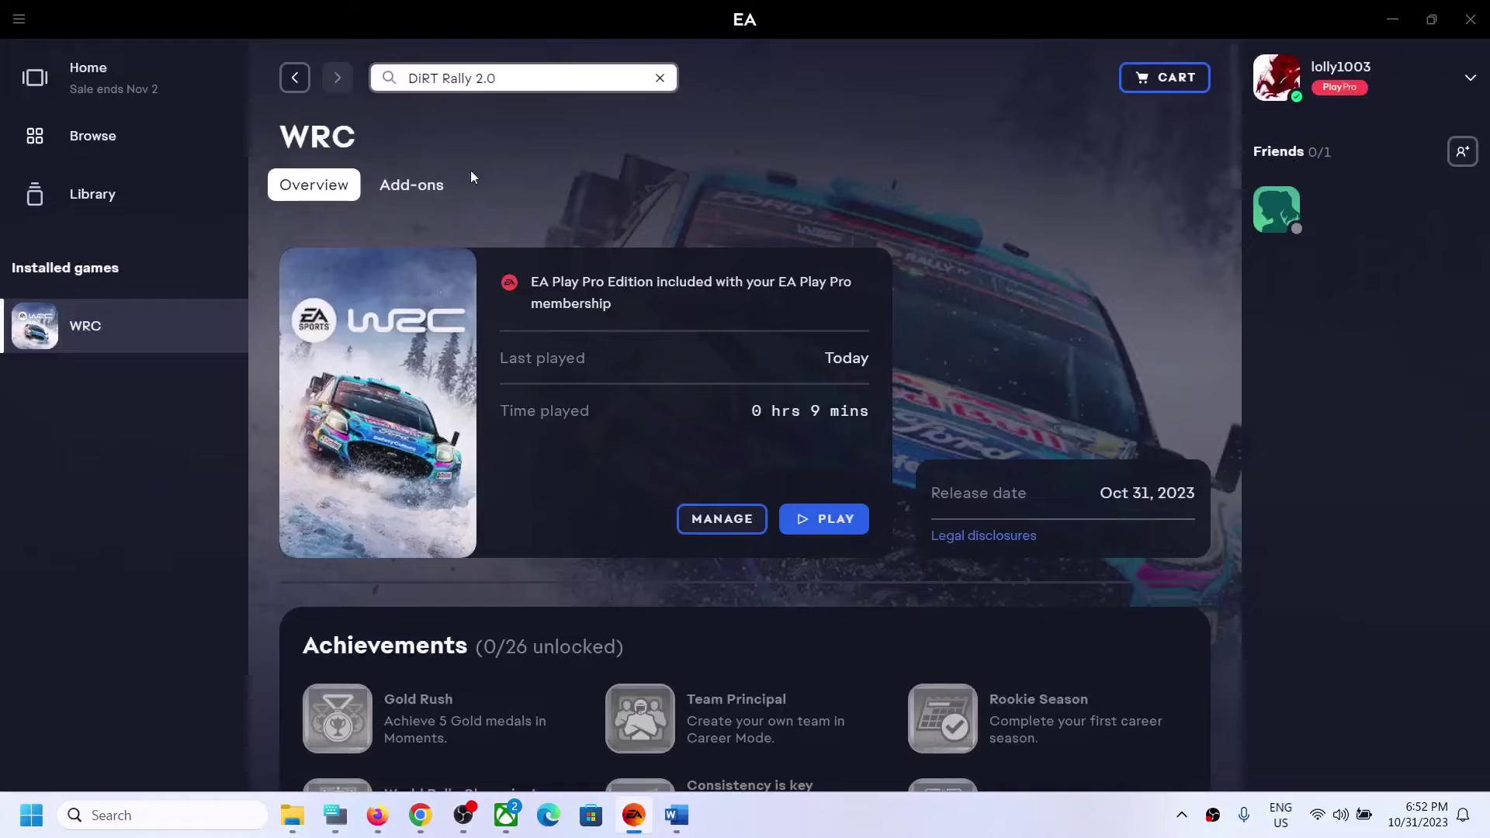
{"action": "left_click", "coordinate": [722, 518]}
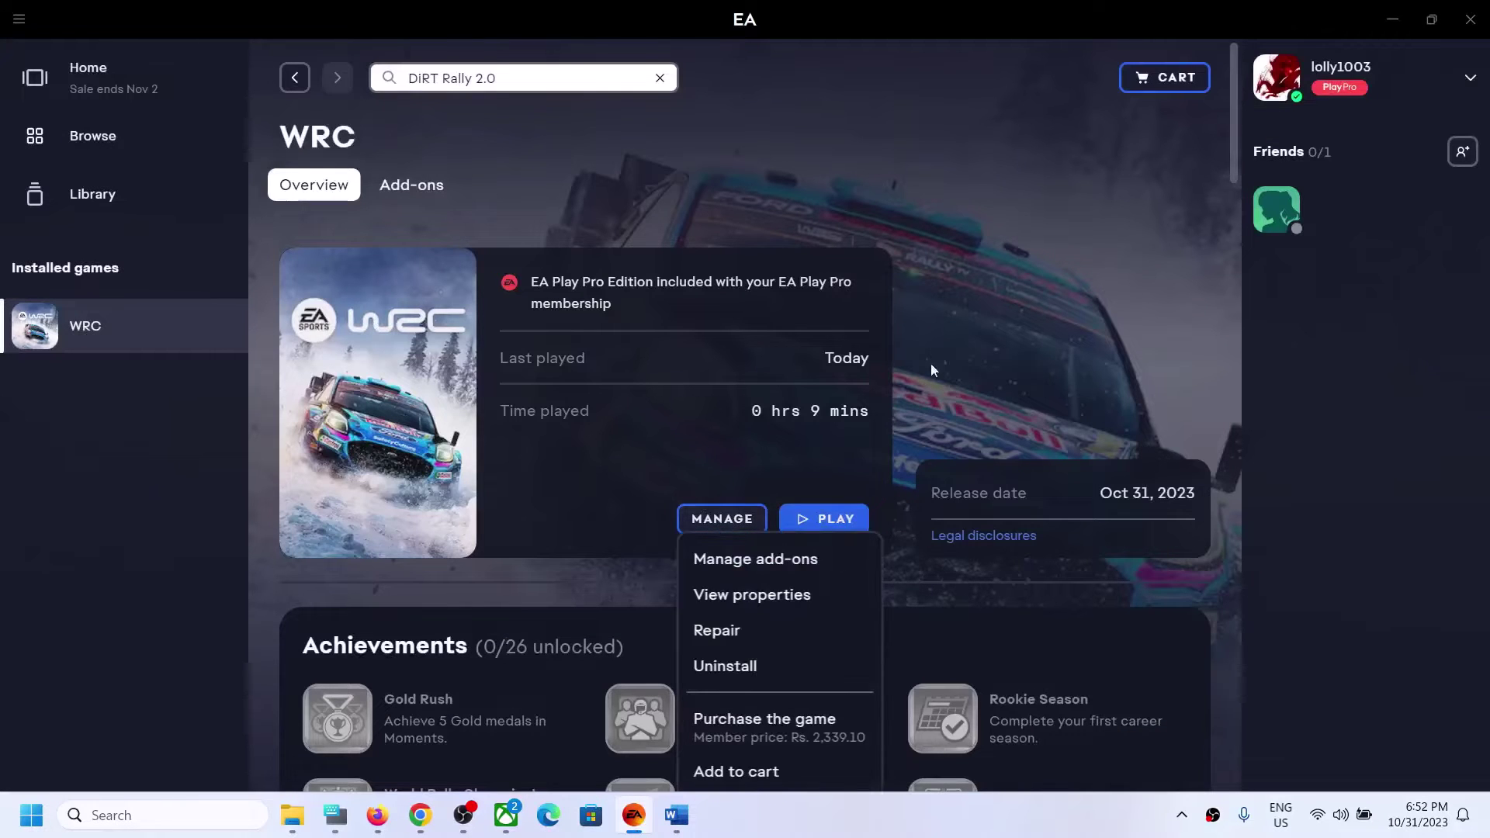
{"action": "left_click", "coordinate": [757, 596]}
{"action": "left_click", "coordinate": [966, 340]}
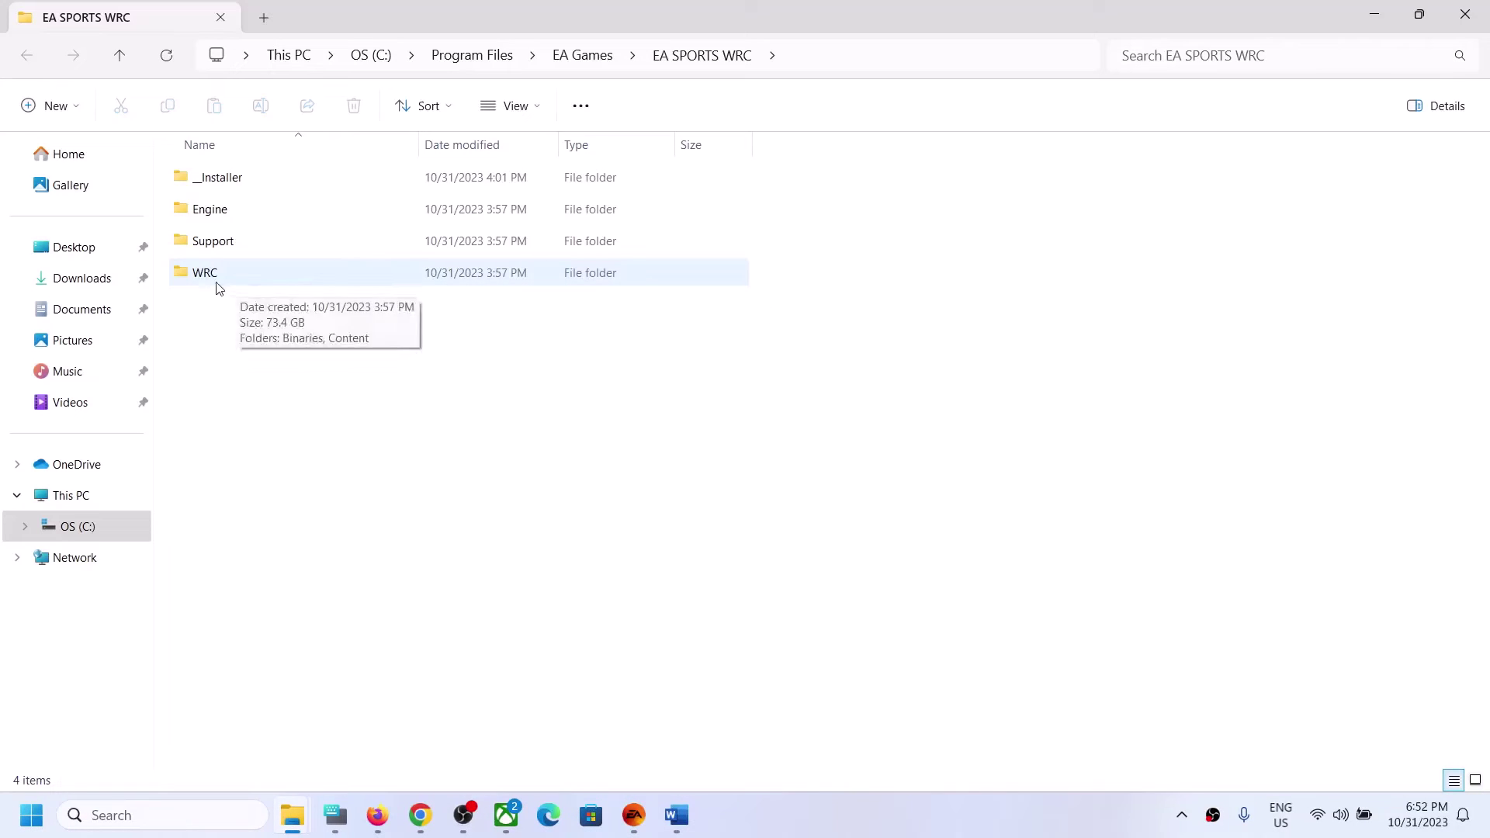
Browse to C:\Program Files (x86)\Steam\steamapps\common and select its seven game folders.
{"action": "left_click", "coordinate": [221, 287]}
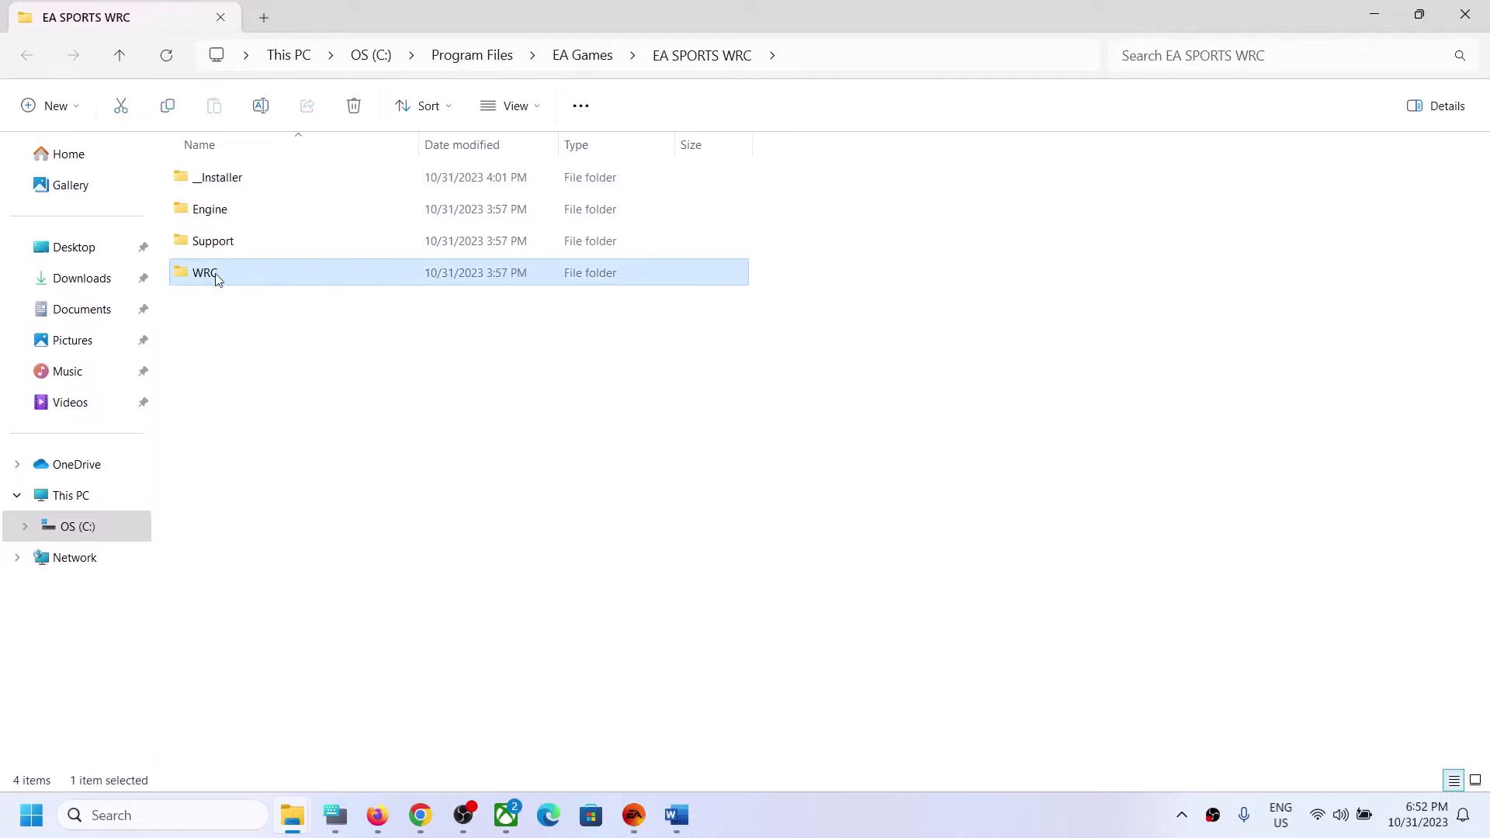
{"action": "left_click", "coordinate": [84, 497]}
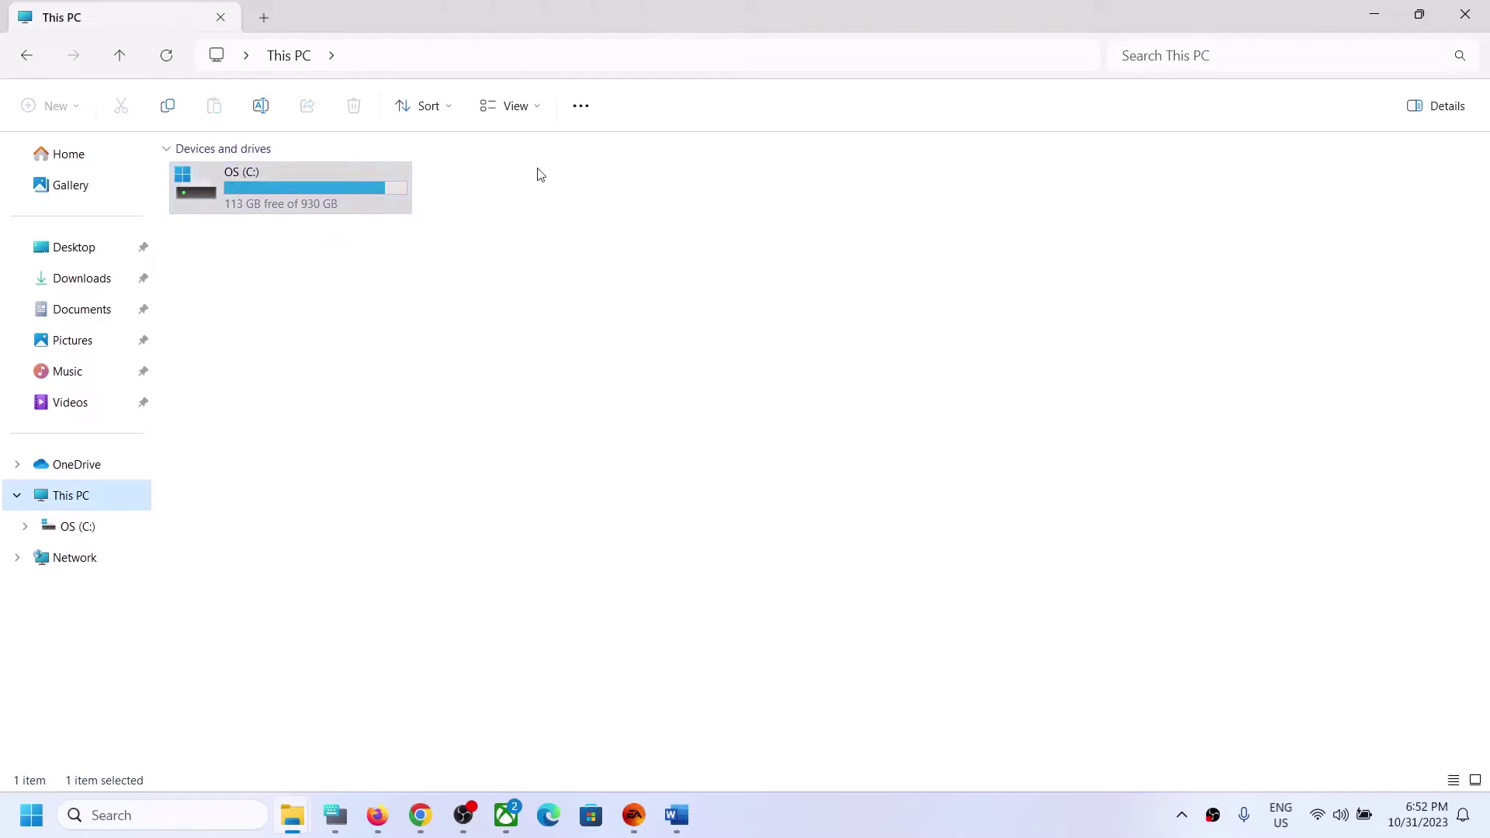
{"action": "double_click", "coordinate": [267, 197]}
{"action": "double_click", "coordinate": [261, 496]}
{"action": "scroll", "coordinate": [322, 469], "scroll_direction": "down", "scroll_amount": 2}
{"action": "double_click", "coordinate": [208, 592]}
{"action": "scroll", "coordinate": [229, 466], "scroll_direction": "down", "scroll_amount": 2}
{"action": "double_click", "coordinate": [221, 499]}
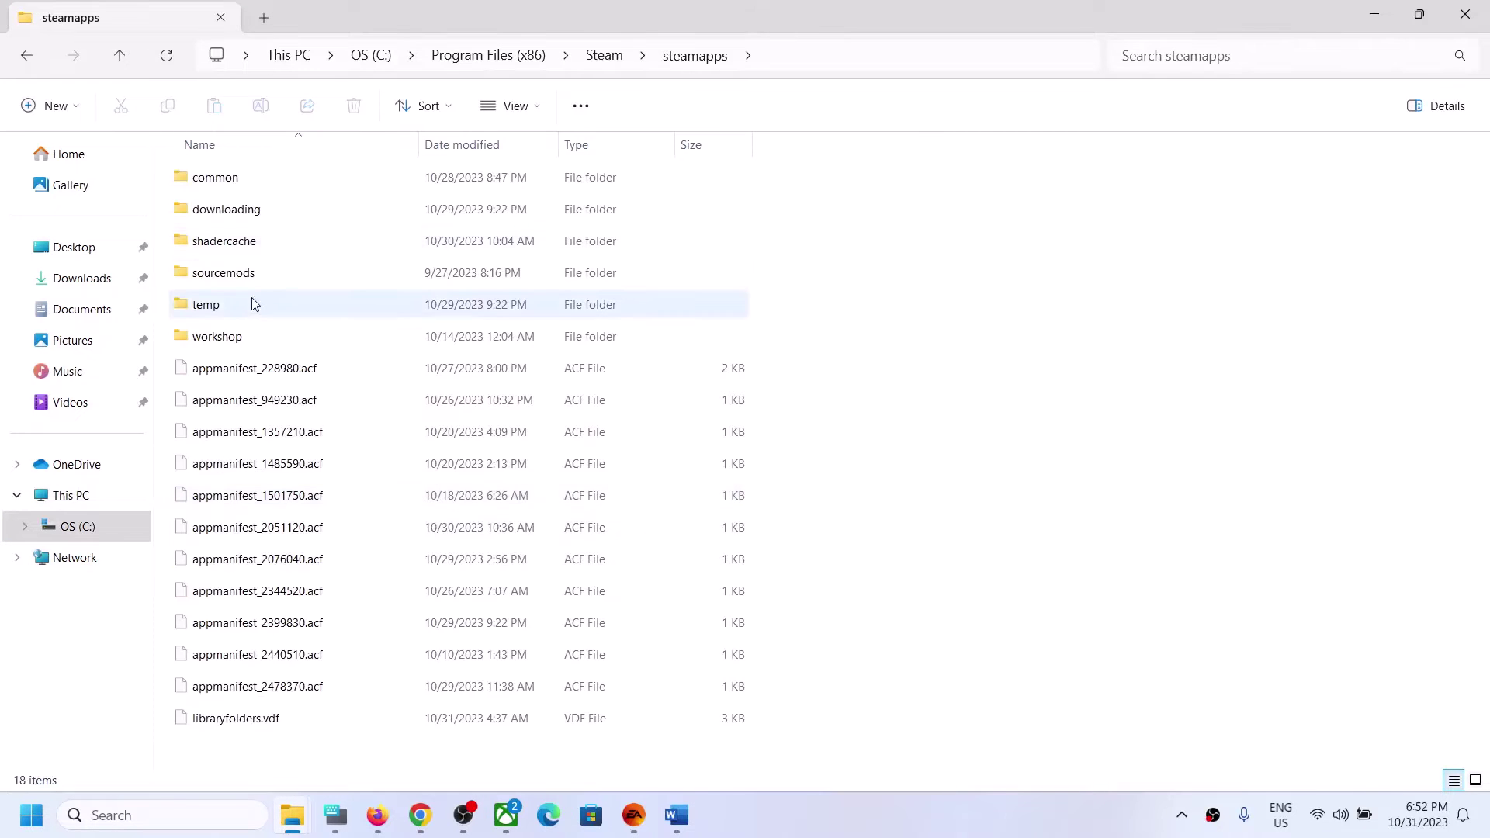
{"action": "double_click", "coordinate": [217, 177]}
{"action": "left_click_drag", "start_coordinate": [326, 520], "coordinate": [214, 183]}
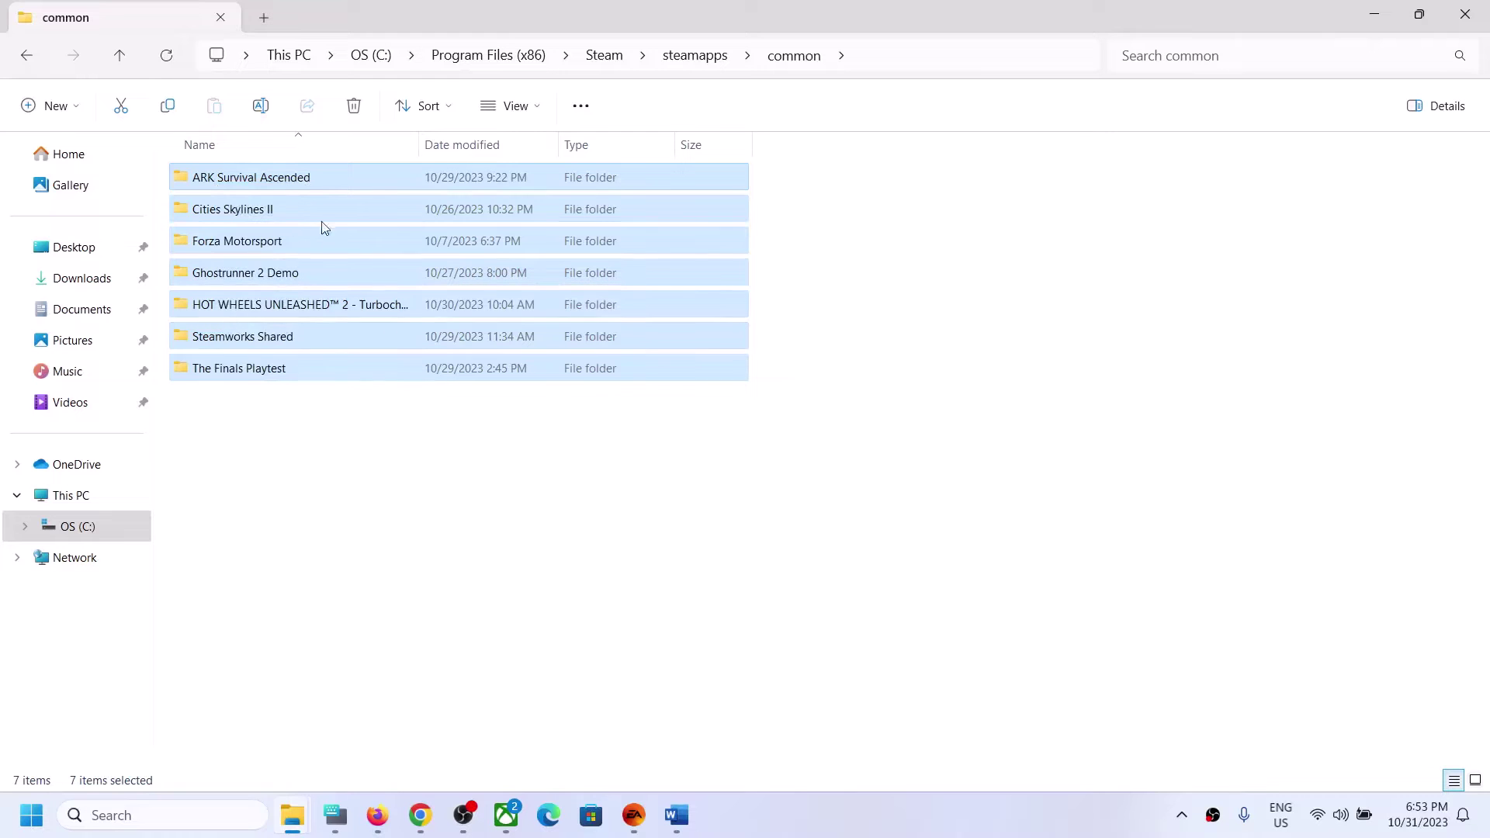
Go into C:\Program Files\EA Games\EA SPORTS WRC\WRC.
{"action": "left_click", "coordinate": [77, 526]}
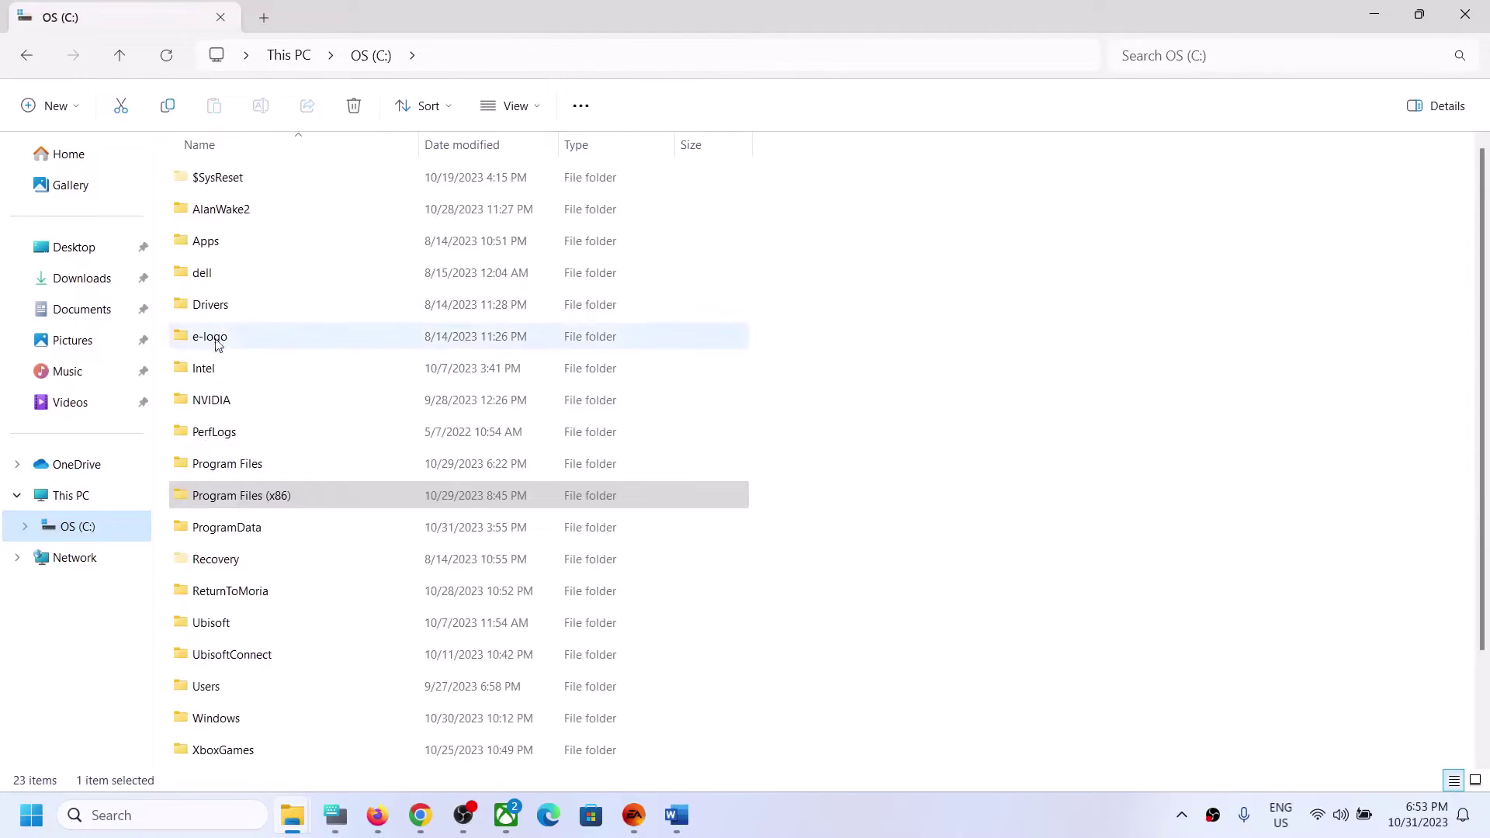
{"action": "left_click", "coordinate": [243, 466]}
{"action": "double_click", "coordinate": [242, 465]}
{"action": "double_click", "coordinate": [244, 436]}
{"action": "left_click", "coordinate": [225, 186]}
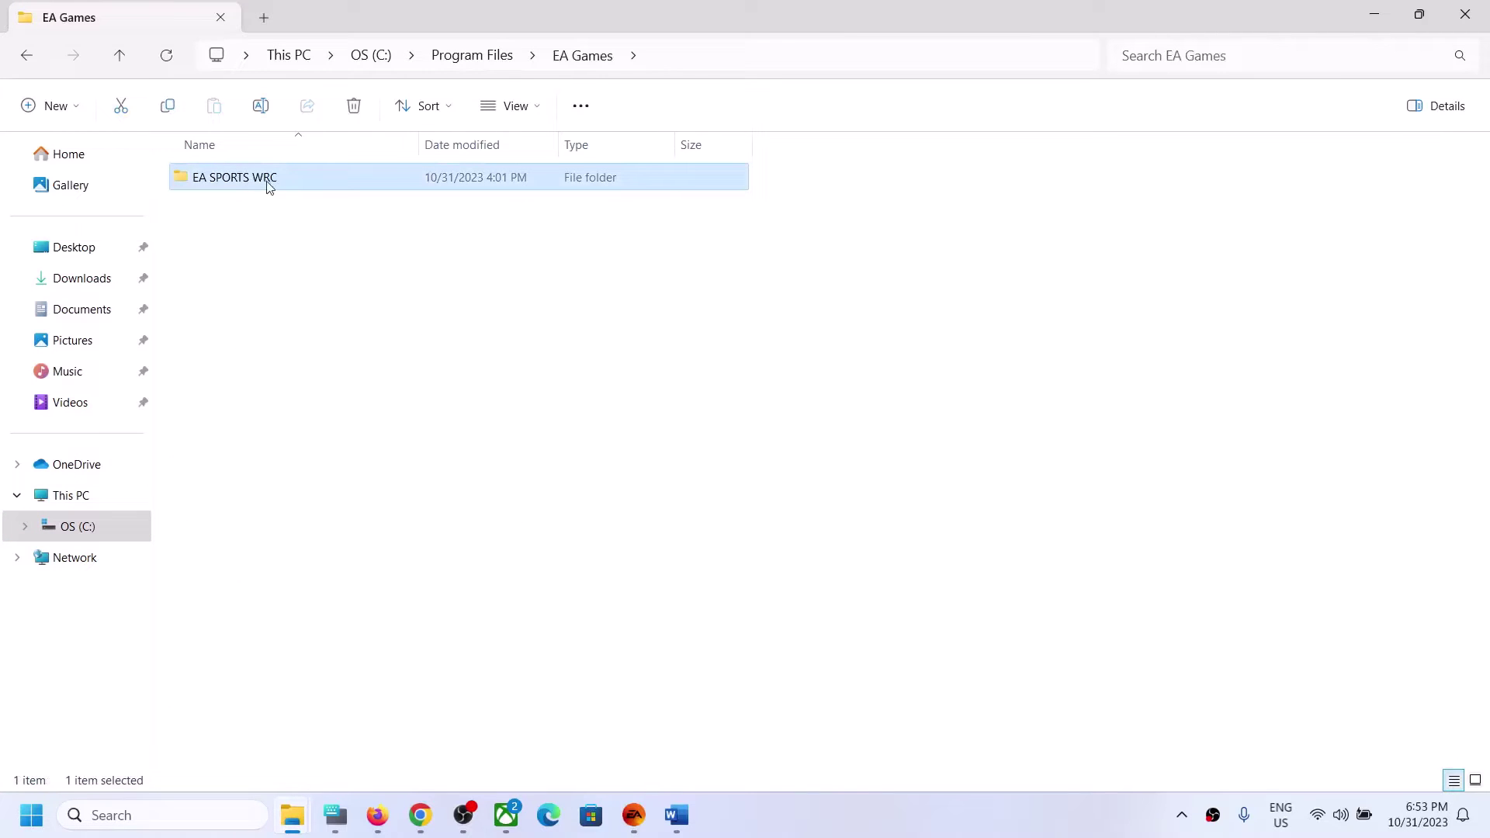
{"action": "double_click", "coordinate": [254, 186]}
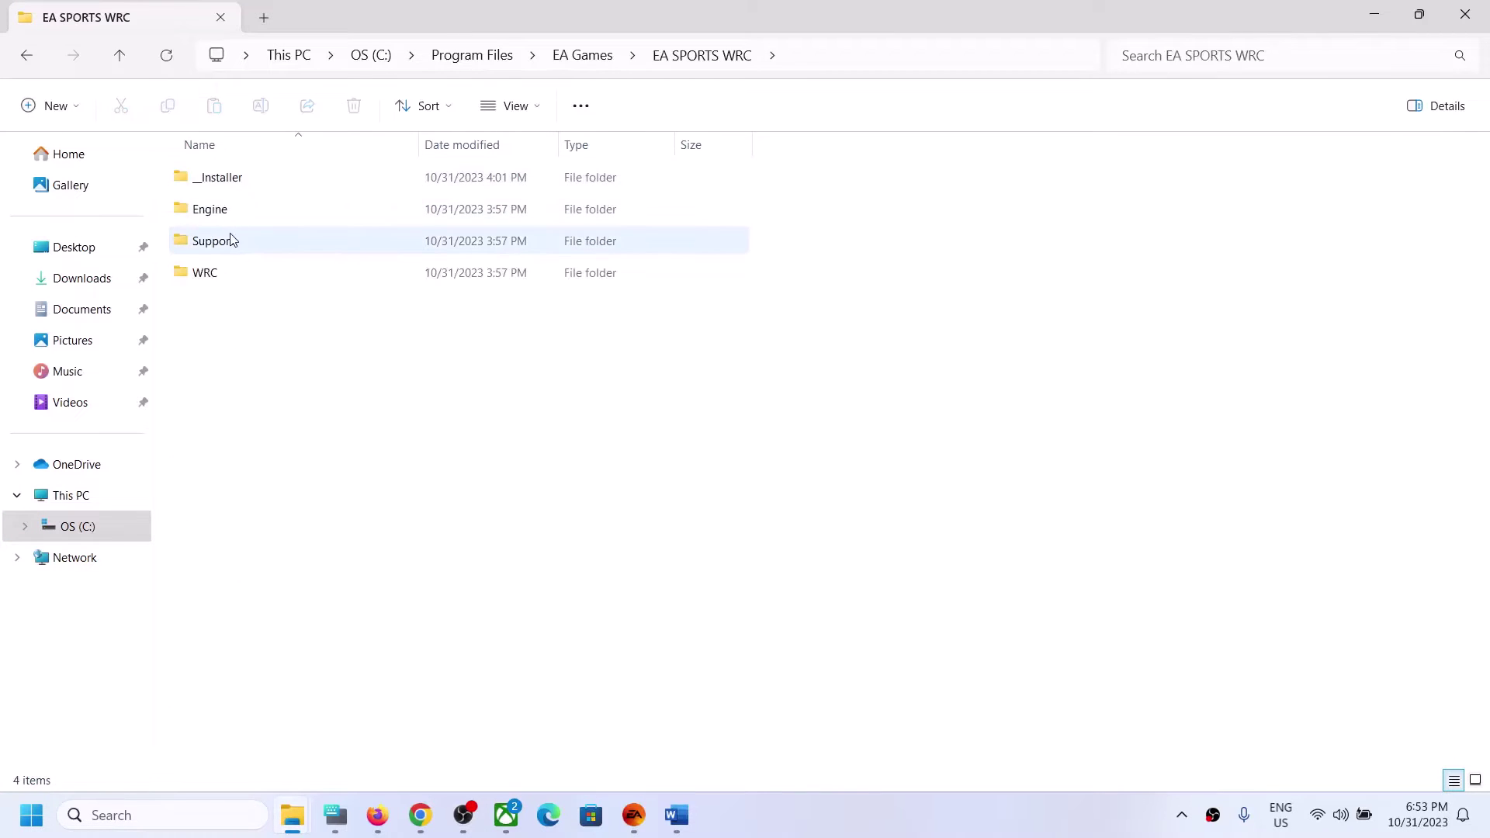
{"action": "left_click", "coordinate": [216, 280]}
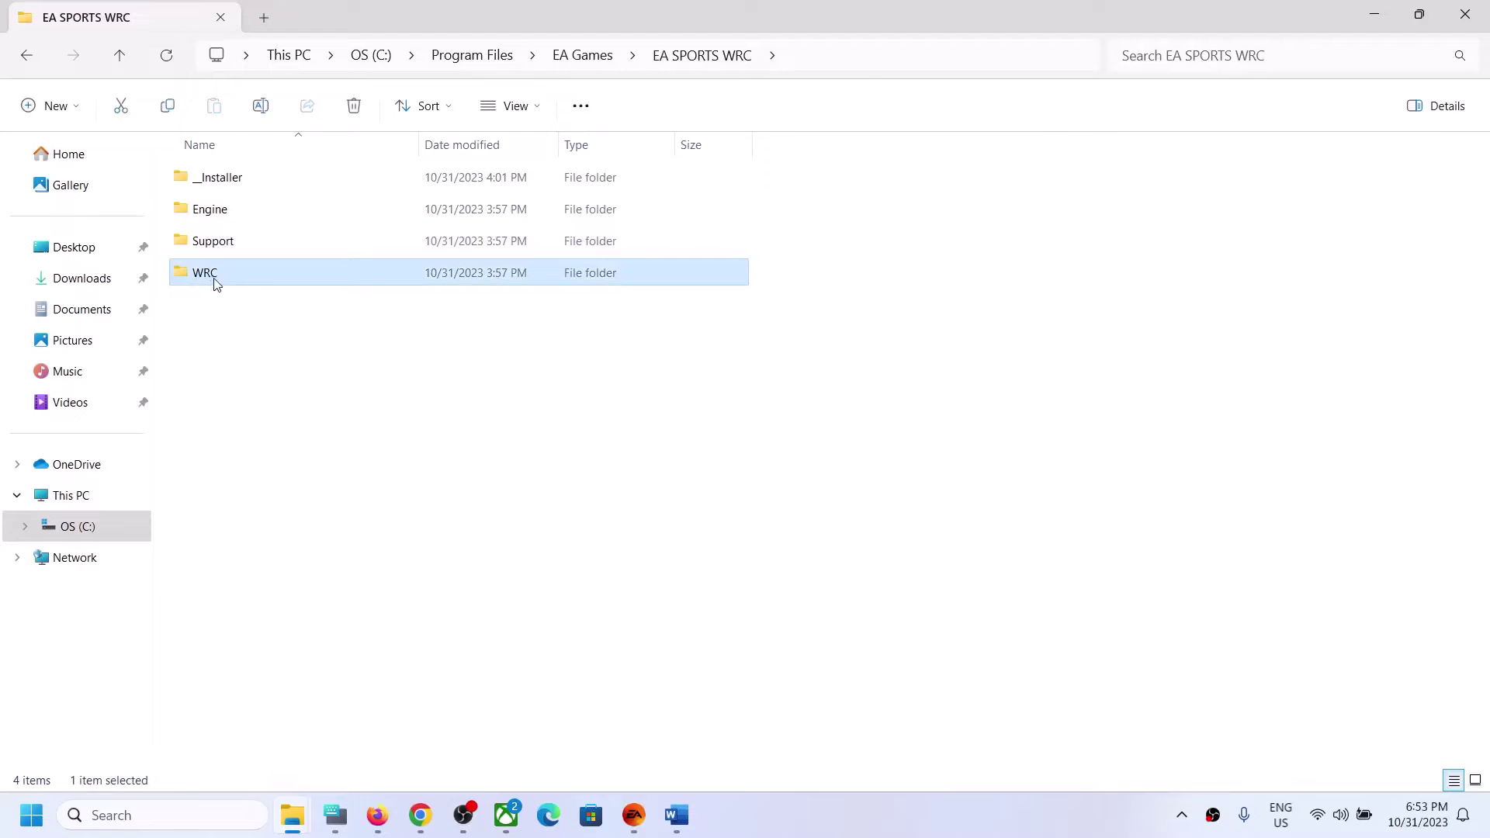
{"action": "double_click", "coordinate": [214, 280]}
Continue into Content\input\Windows\devices to reach device_defines.
{"action": "left_click", "coordinate": [215, 220]}
{"action": "double_click", "coordinate": [249, 212]}
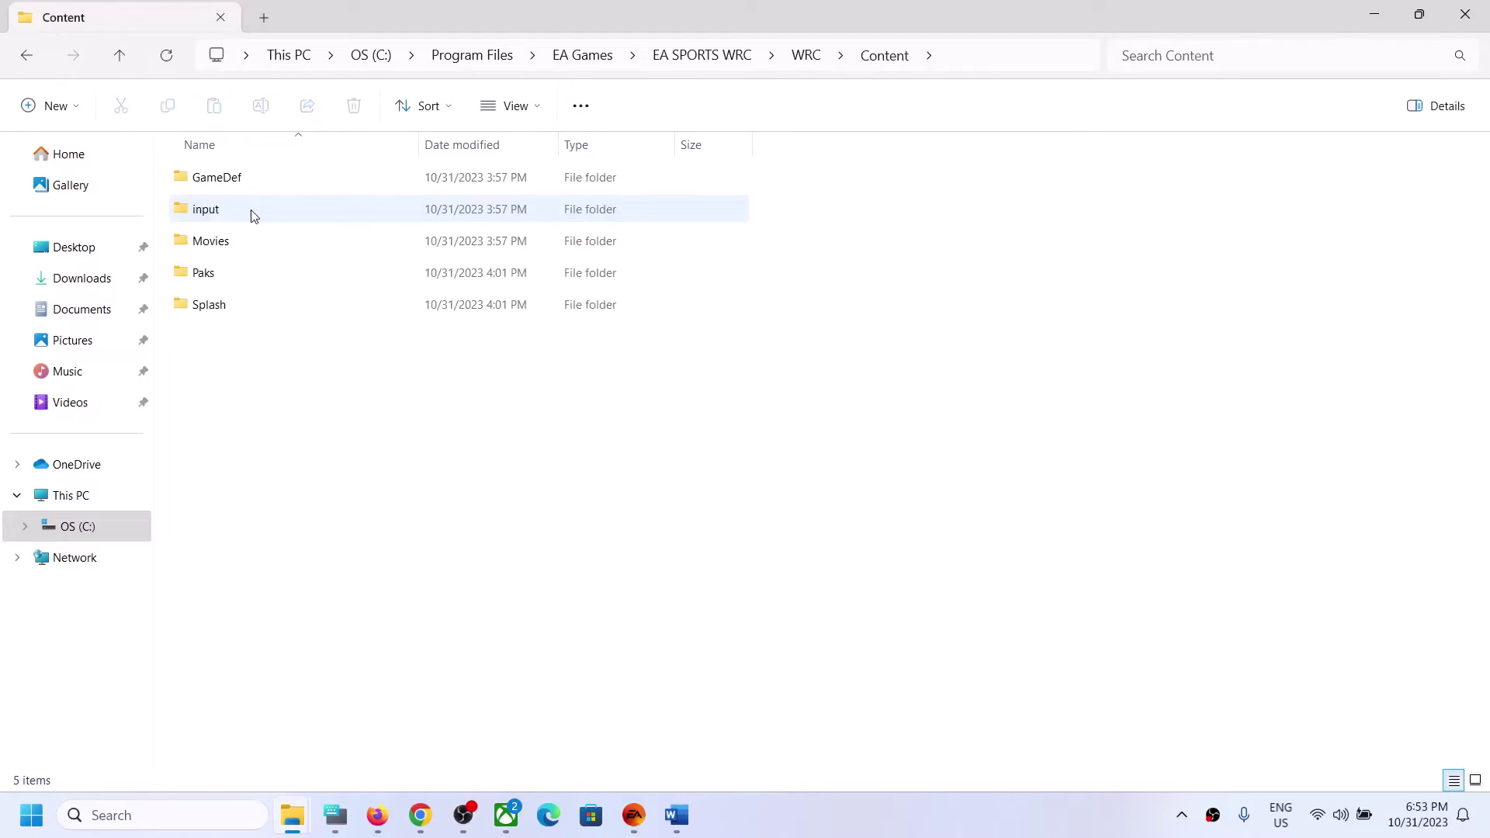
{"action": "left_click", "coordinate": [222, 221]}
{"action": "double_click", "coordinate": [222, 214]}
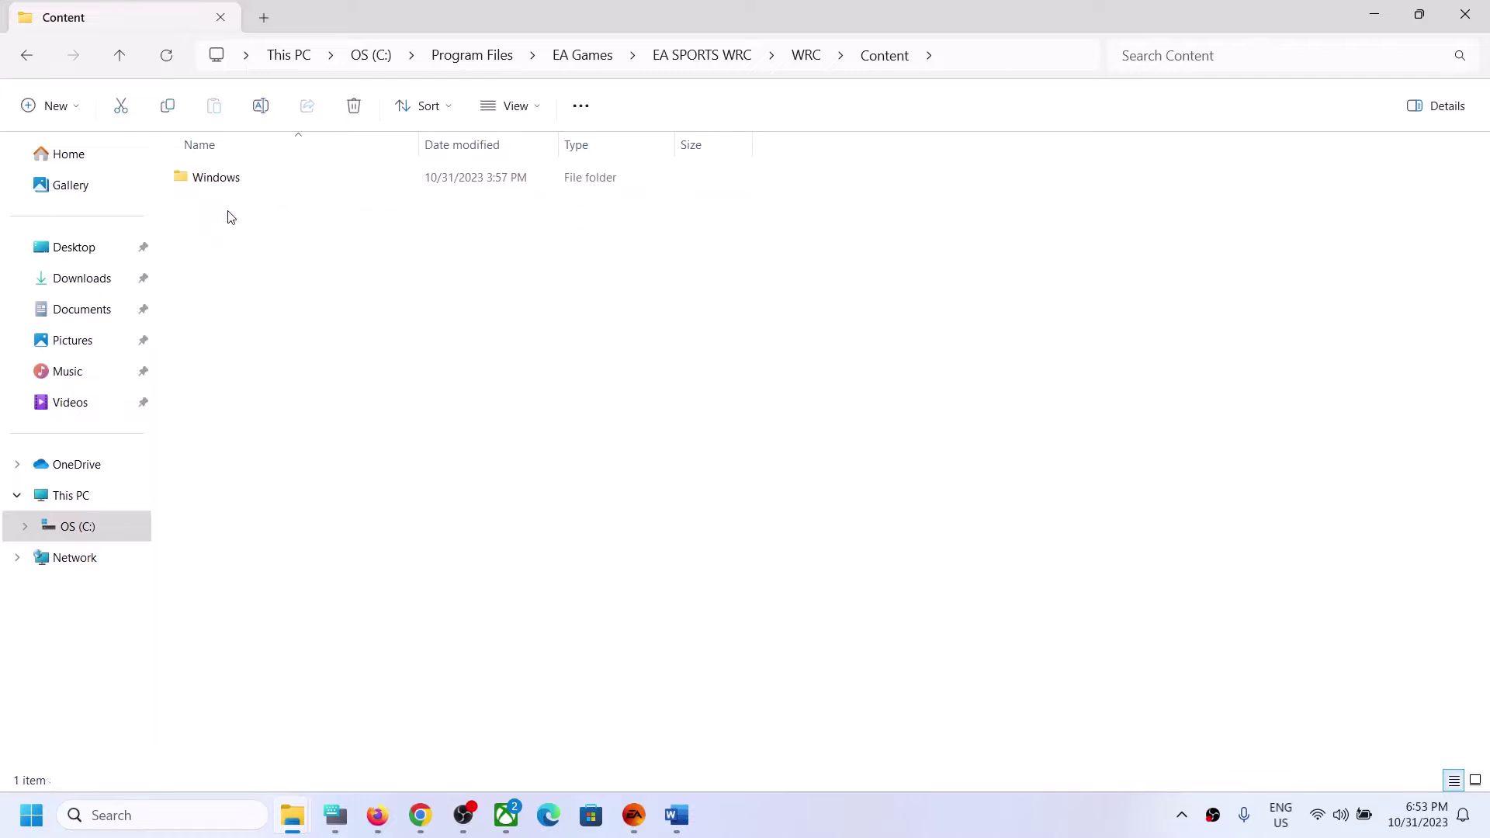
{"action": "left_click", "coordinate": [240, 191]}
{"action": "double_click", "coordinate": [226, 185]}
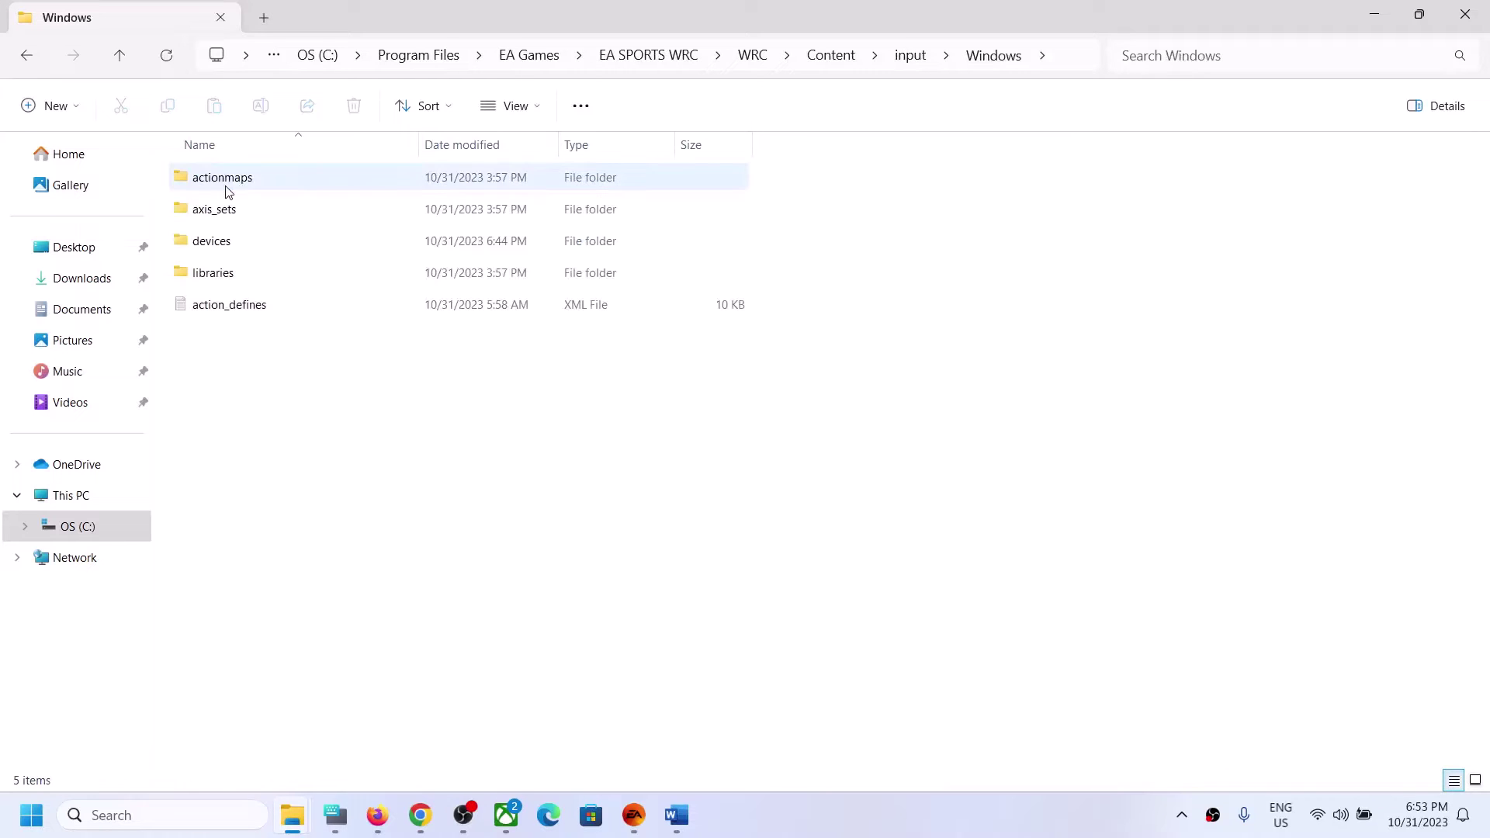
{"action": "left_click", "coordinate": [230, 242]}
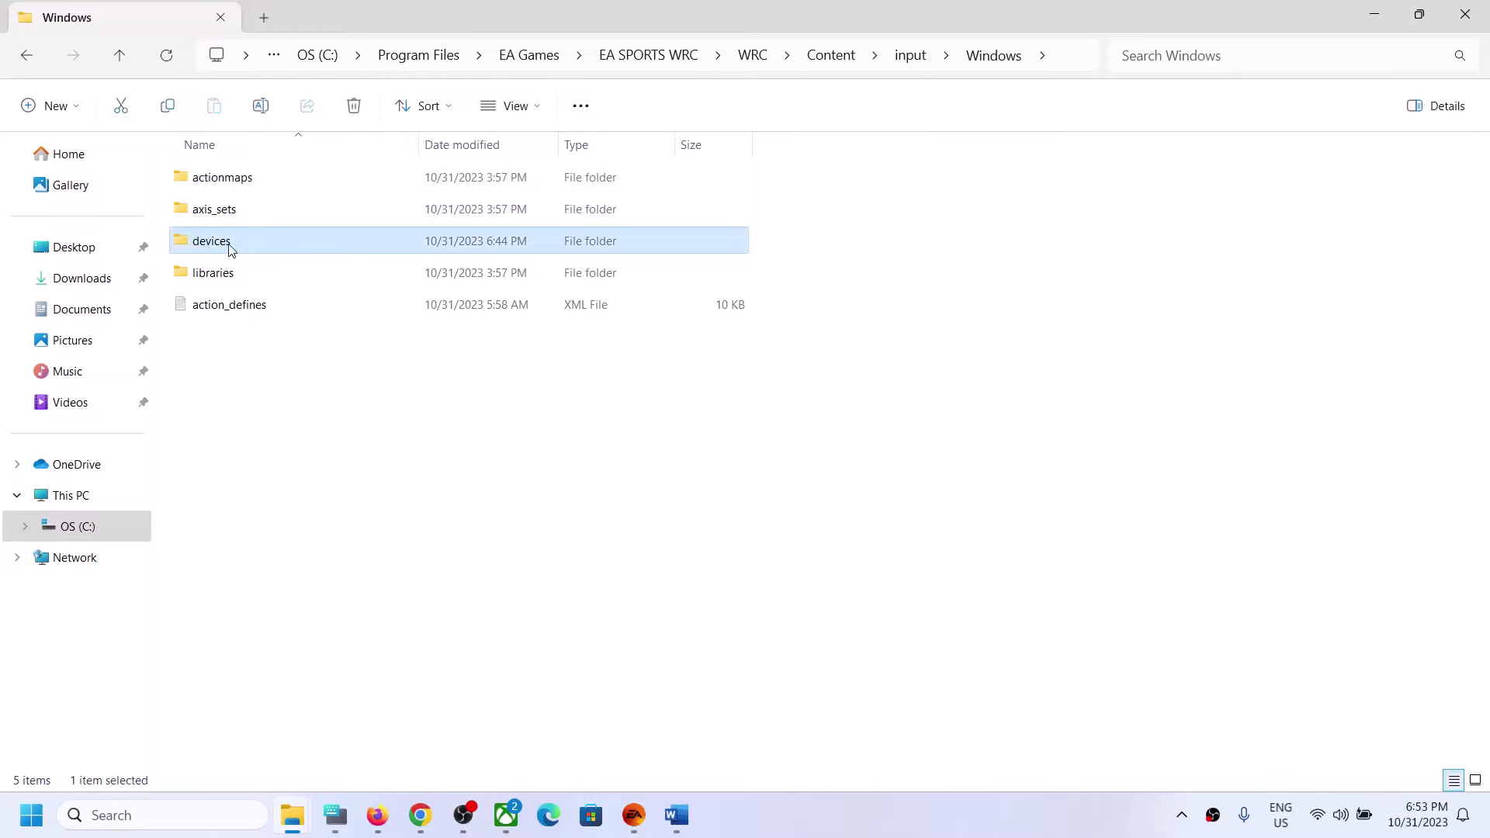
{"action": "double_click", "coordinate": [231, 245]}
Copy device_defines and paste a backup copy onto the desktop.
{"action": "left_click", "coordinate": [190, 183]}
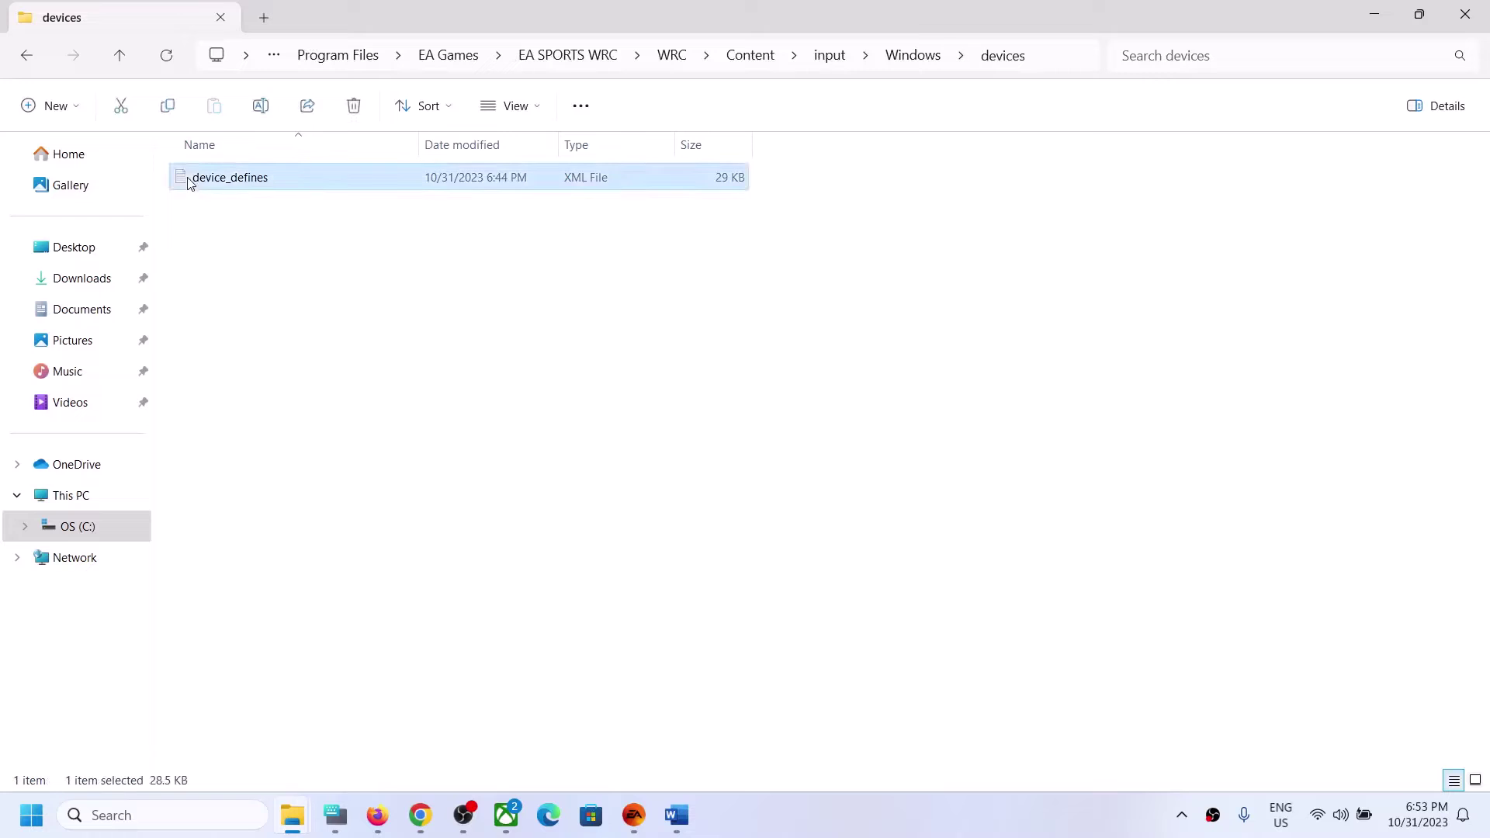
{"action": "right_click", "coordinate": [236, 186]}
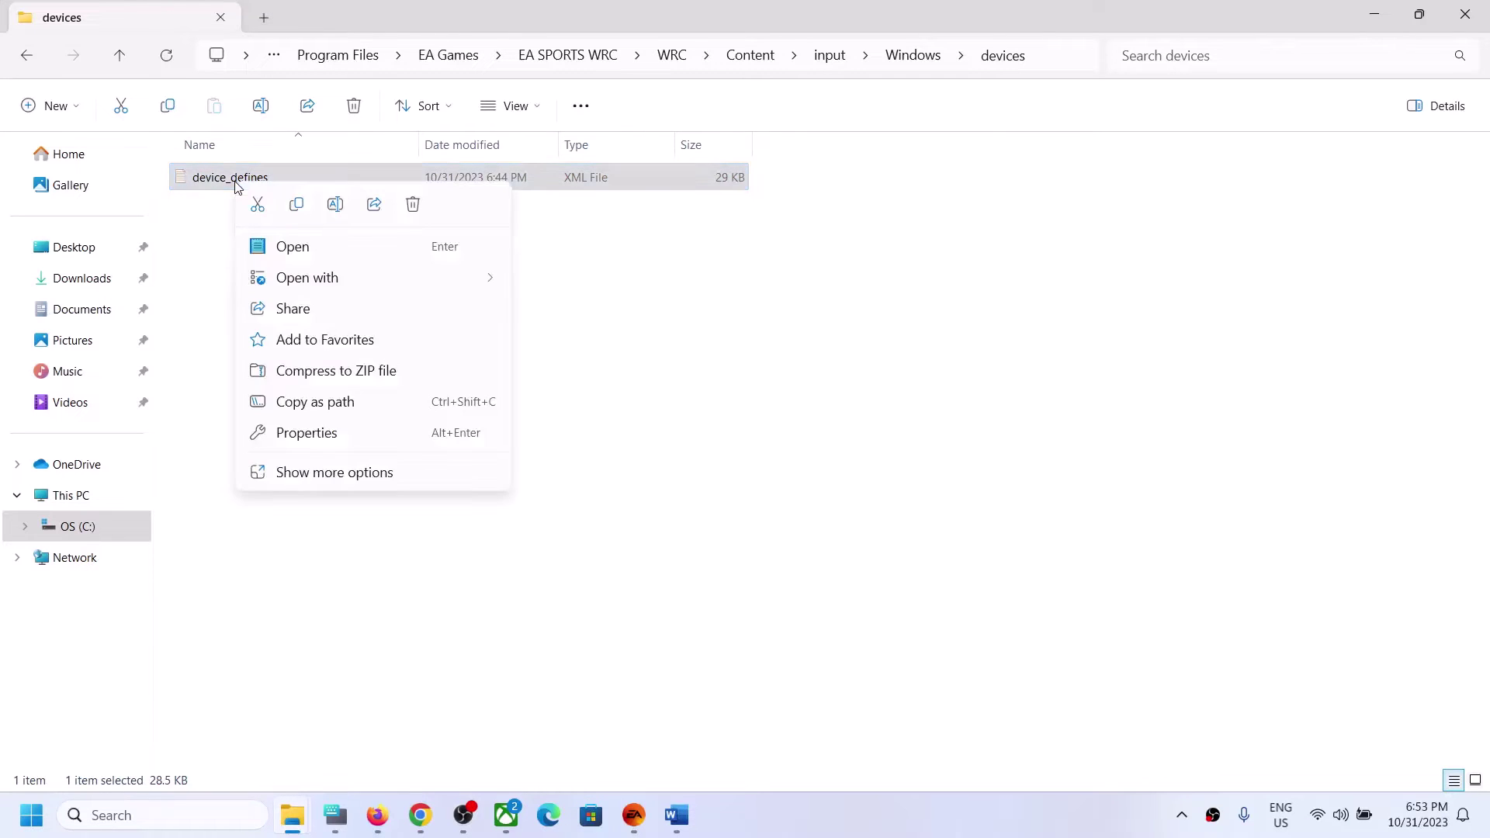
{"action": "left_click", "coordinate": [207, 251]}
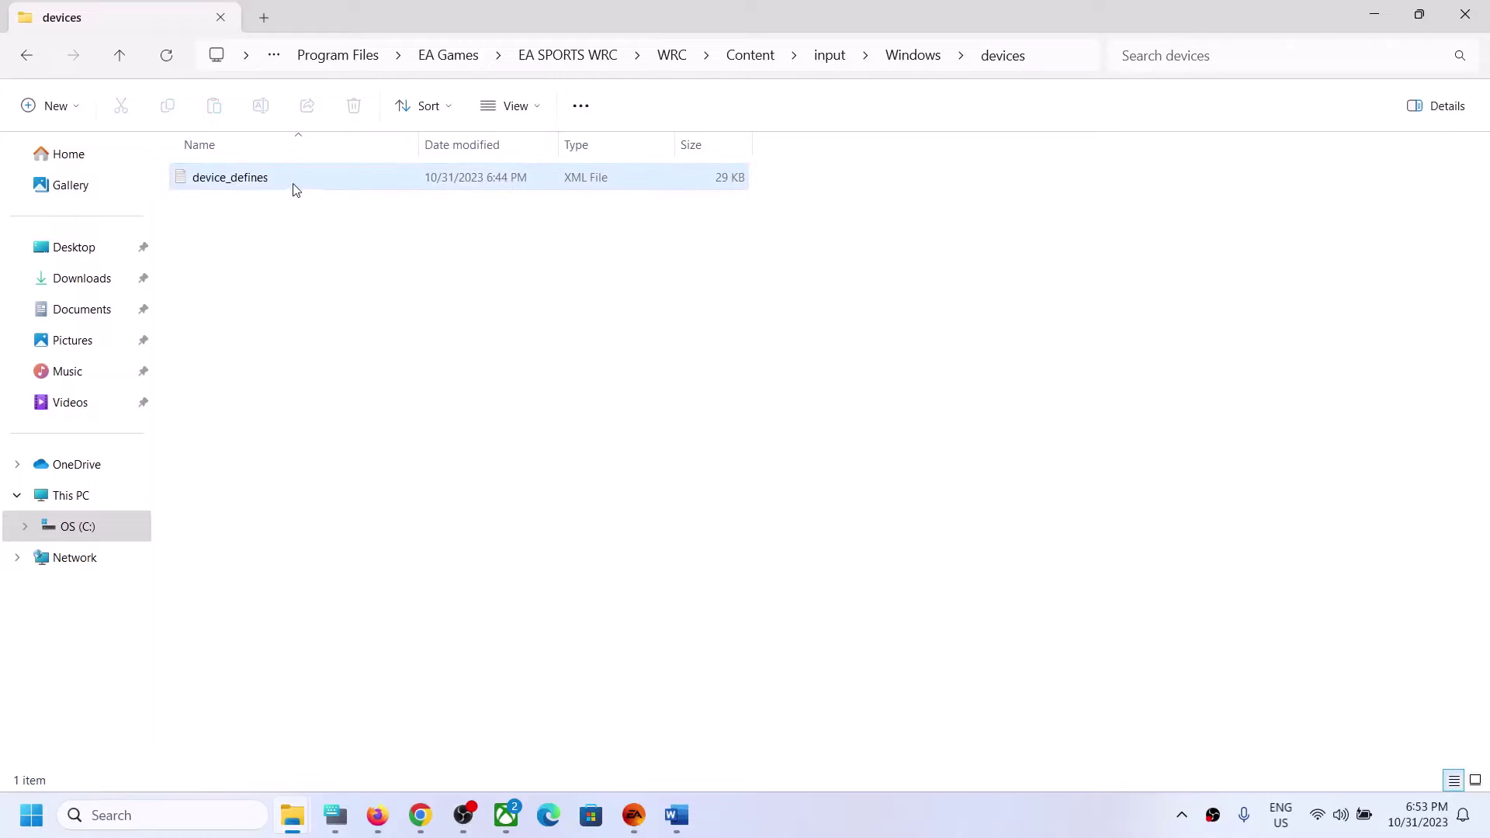
{"action": "right_click", "coordinate": [216, 183]}
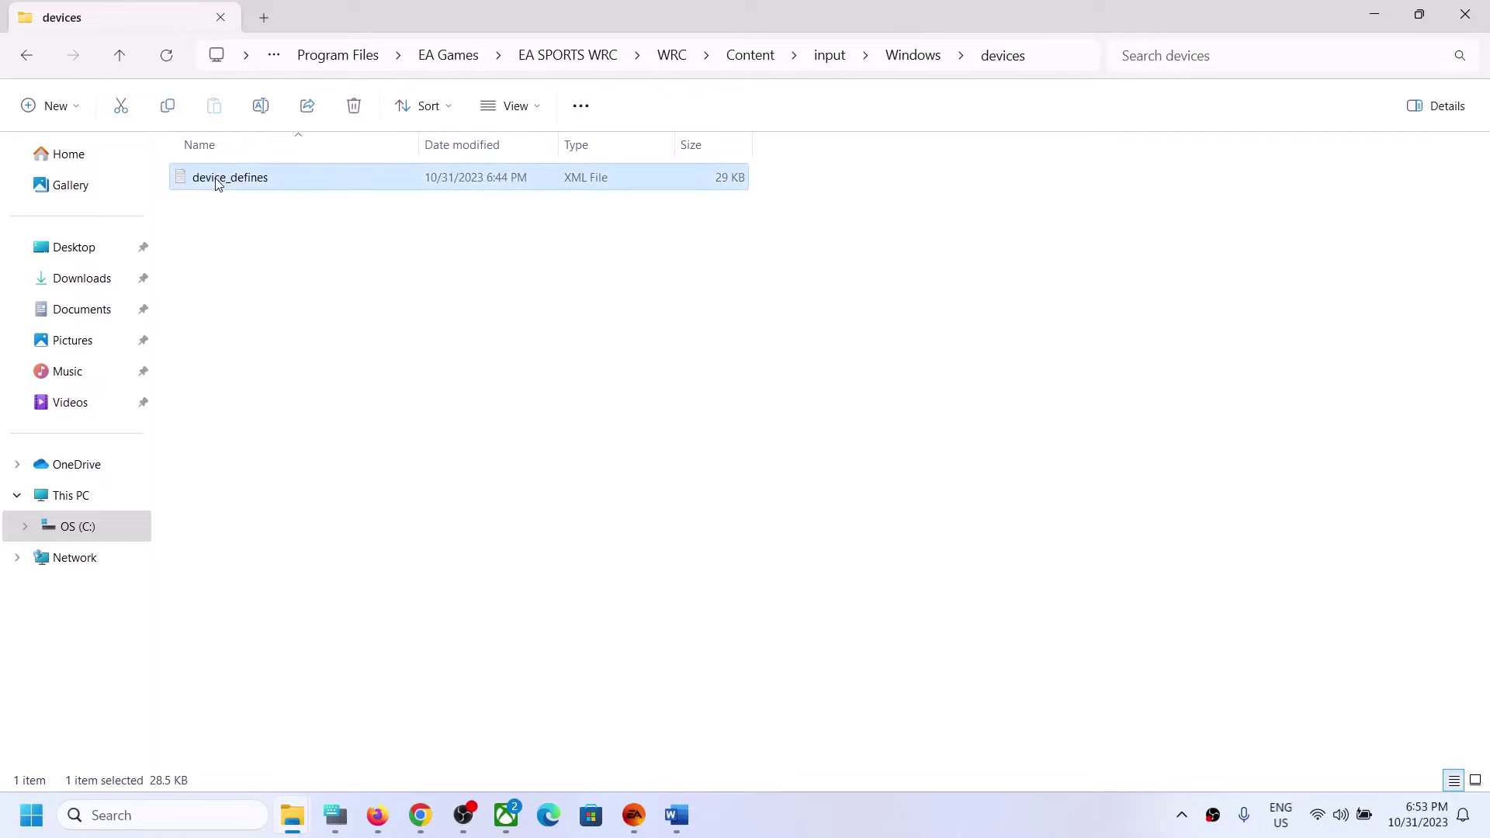
{"action": "left_click", "coordinate": [277, 204]}
{"action": "key", "text": "super+d"}
{"action": "key", "text": "ctrl+v"}
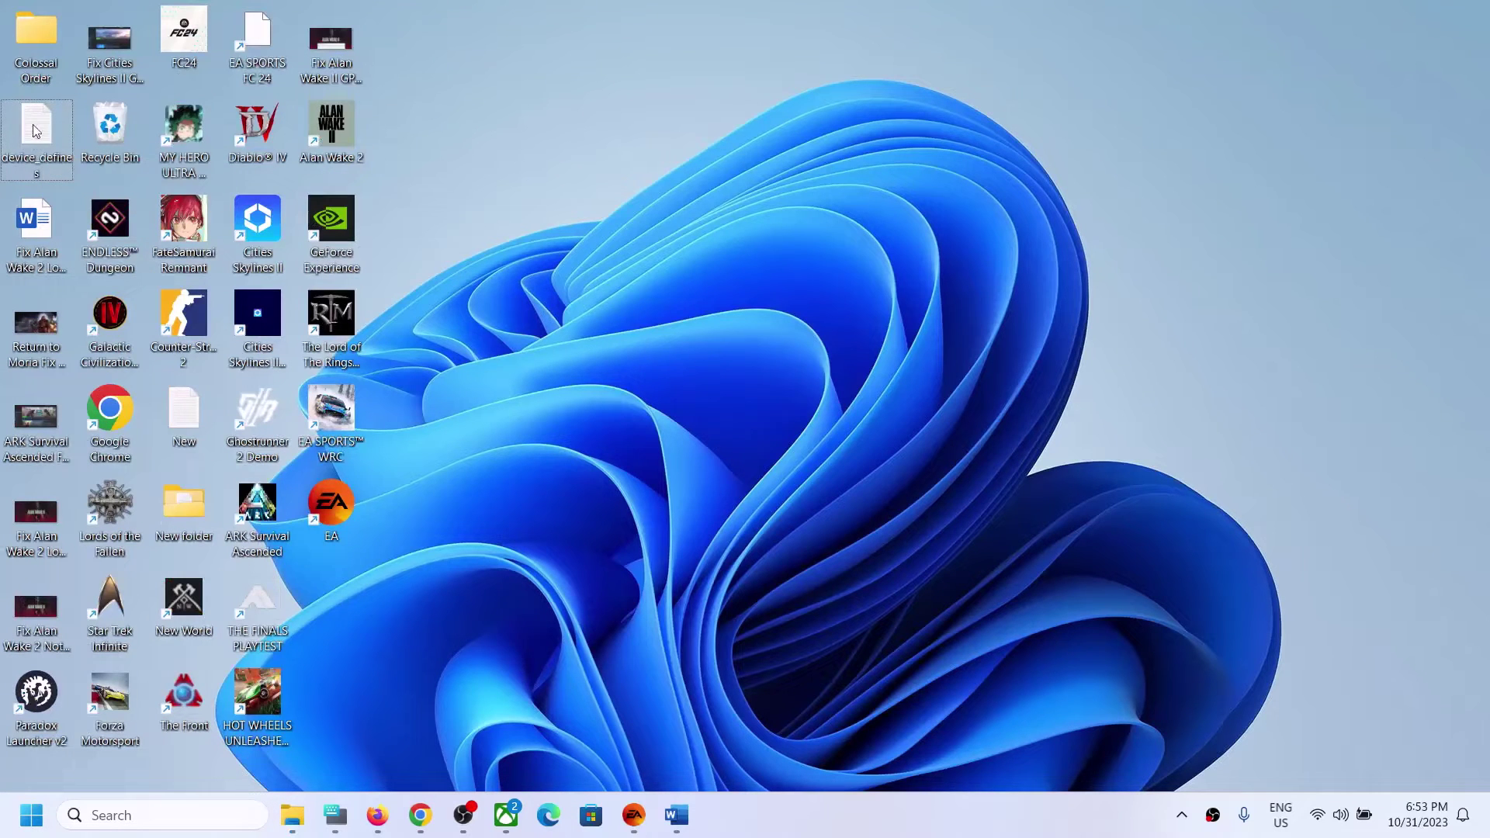
Switch between the devices folder and the desktop to confirm the backup copy is there.
{"action": "key", "text": "super+d"}
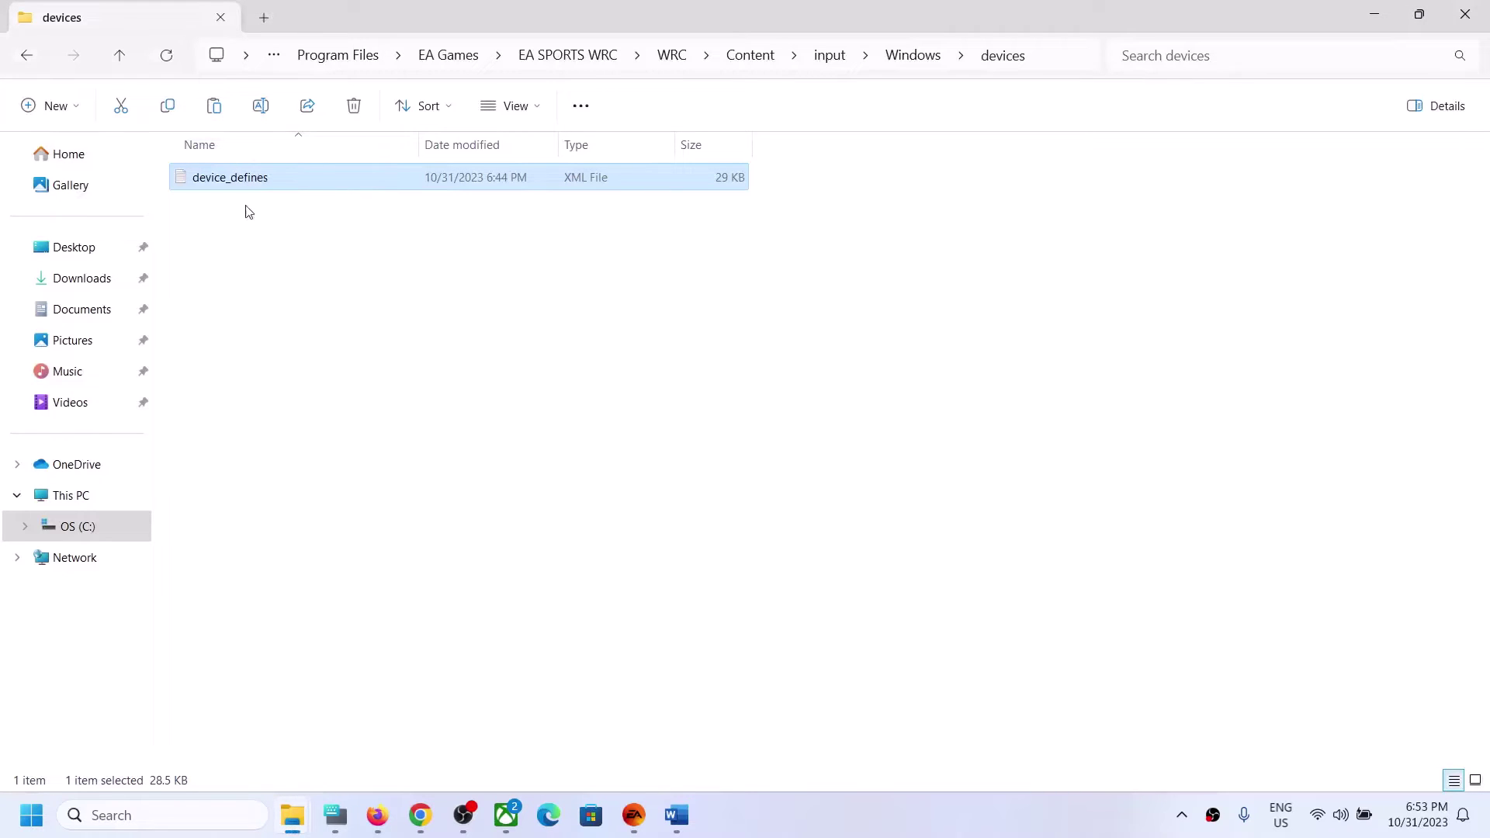
{"action": "key", "text": "alt+Tab"}
{"action": "key", "text": "super+d"}
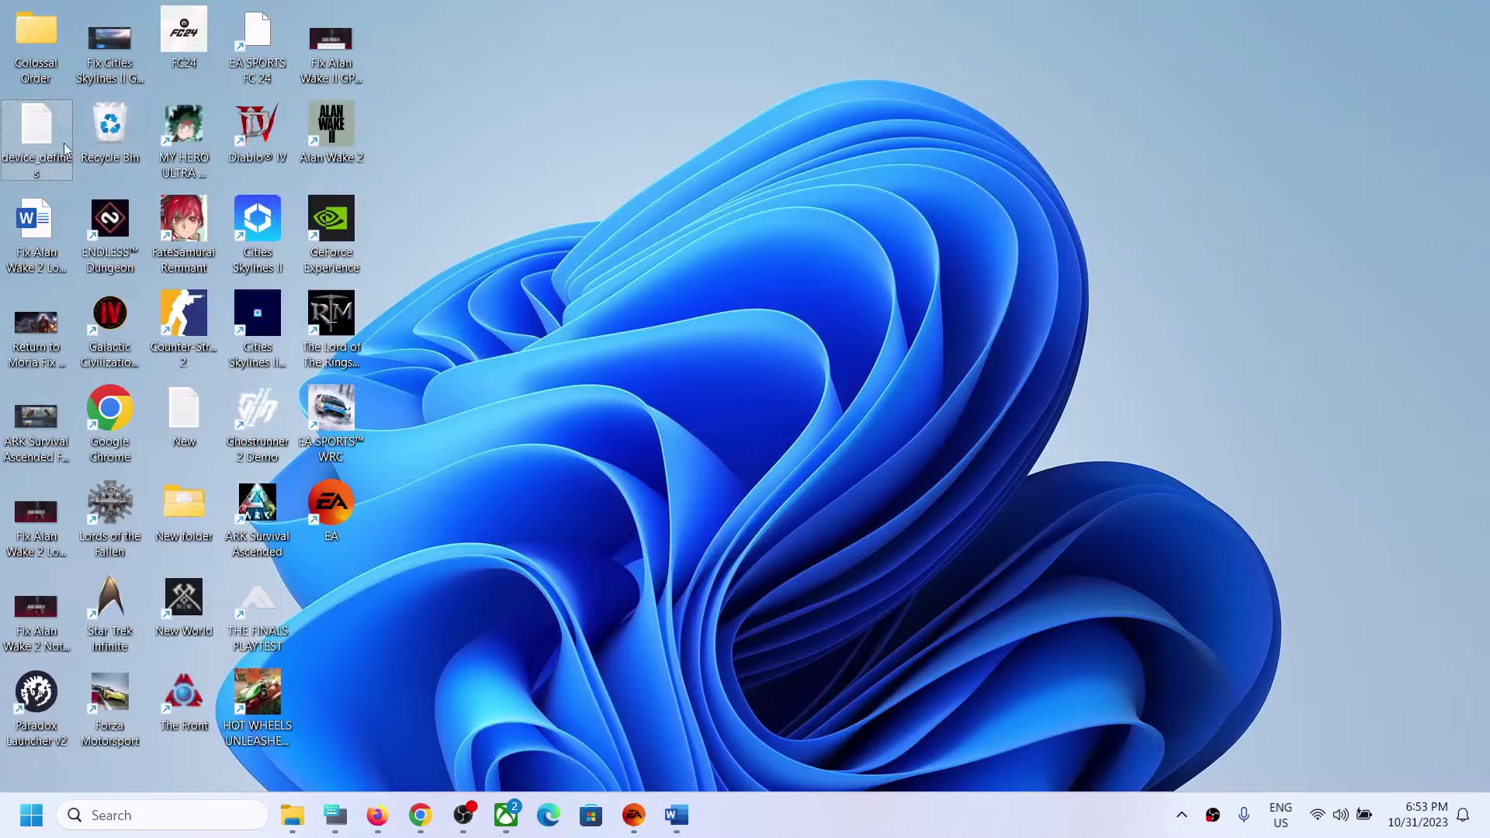
{"action": "key", "text": "super+d"}
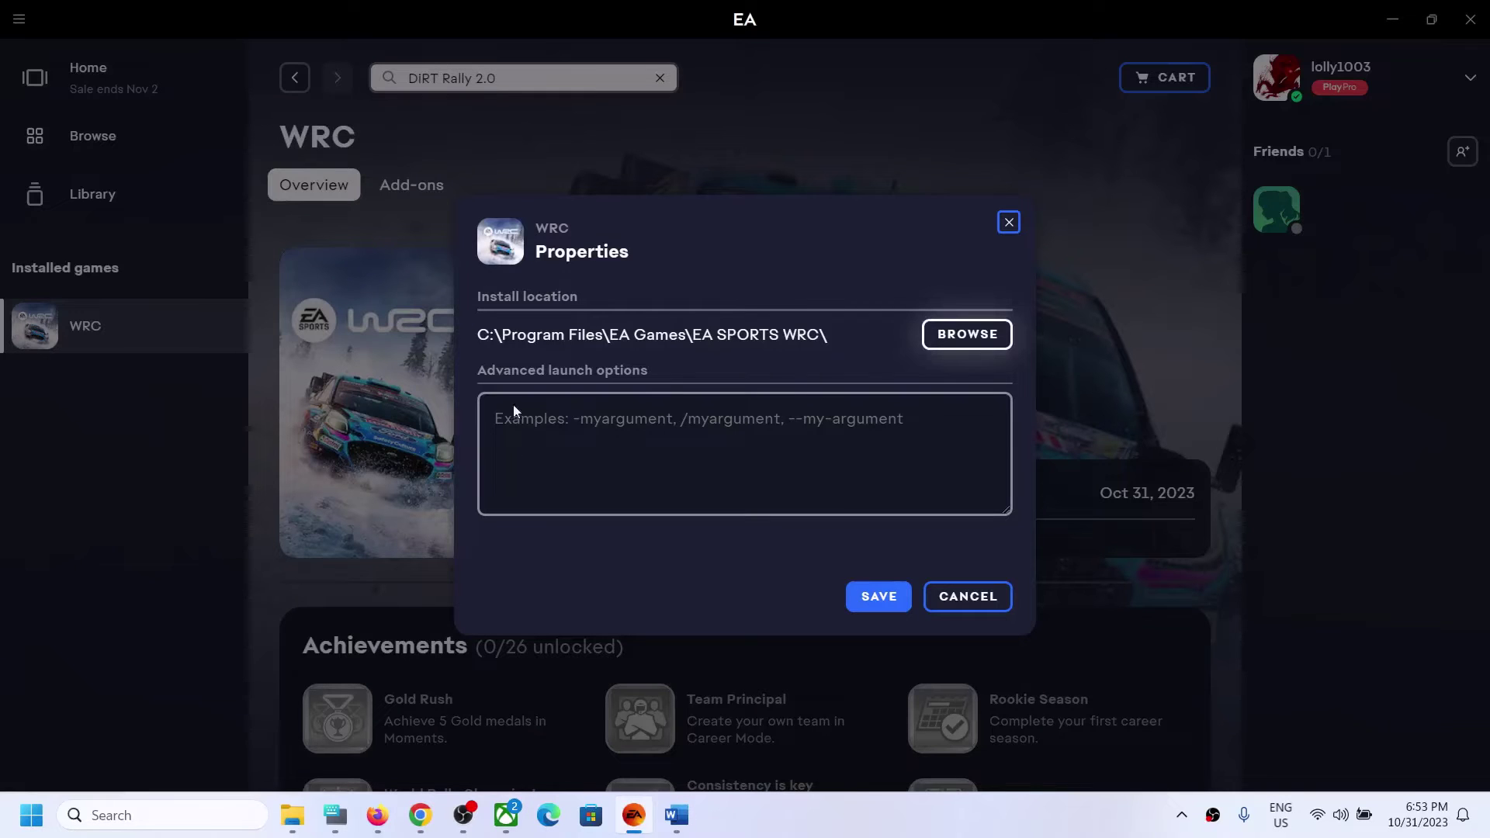
{"action": "left_click", "coordinate": [381, 722]}
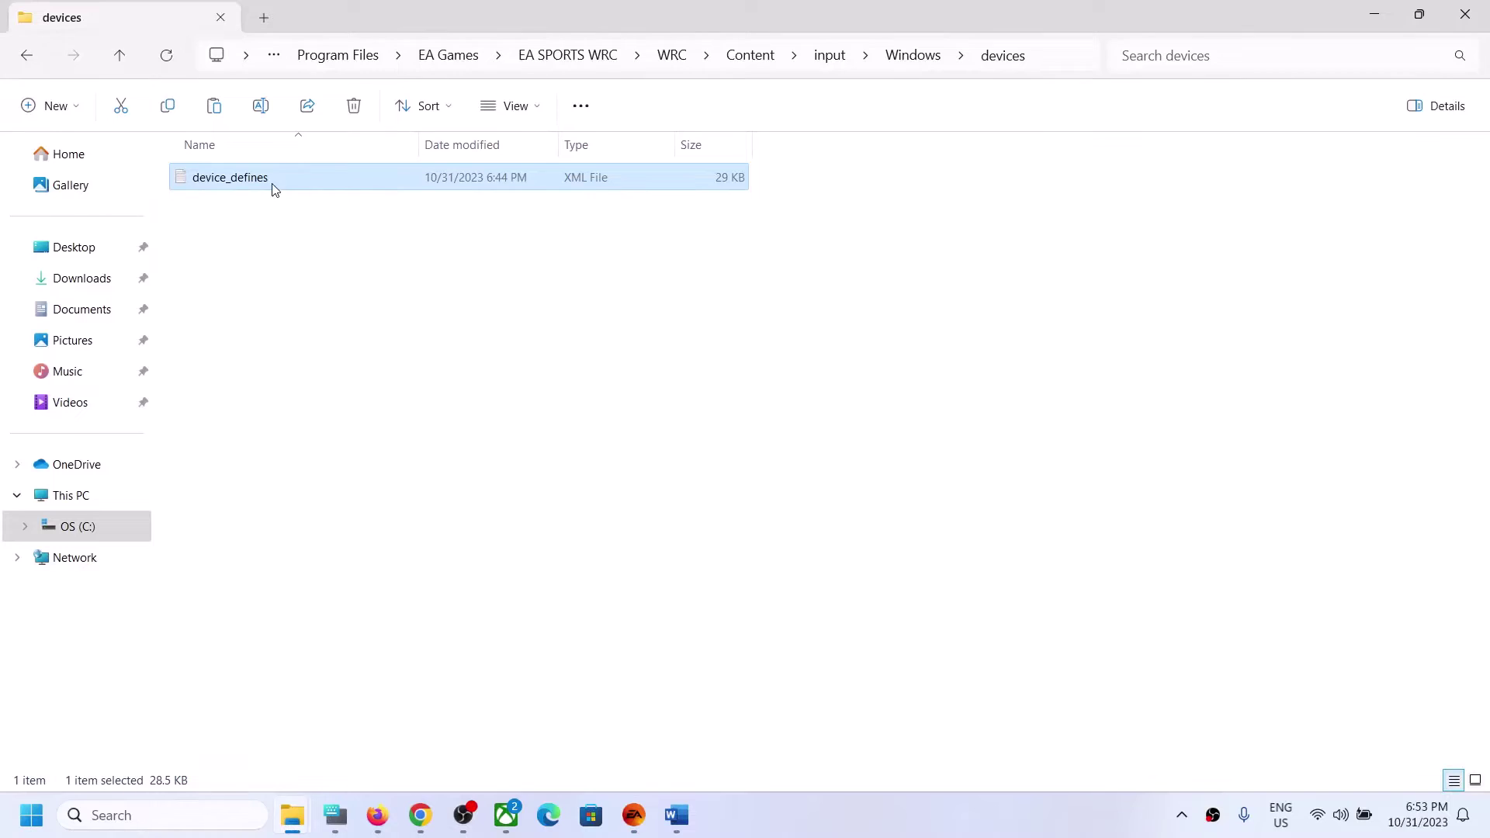
{"action": "key", "text": "super+d"}
{"action": "key", "text": "super+d"}
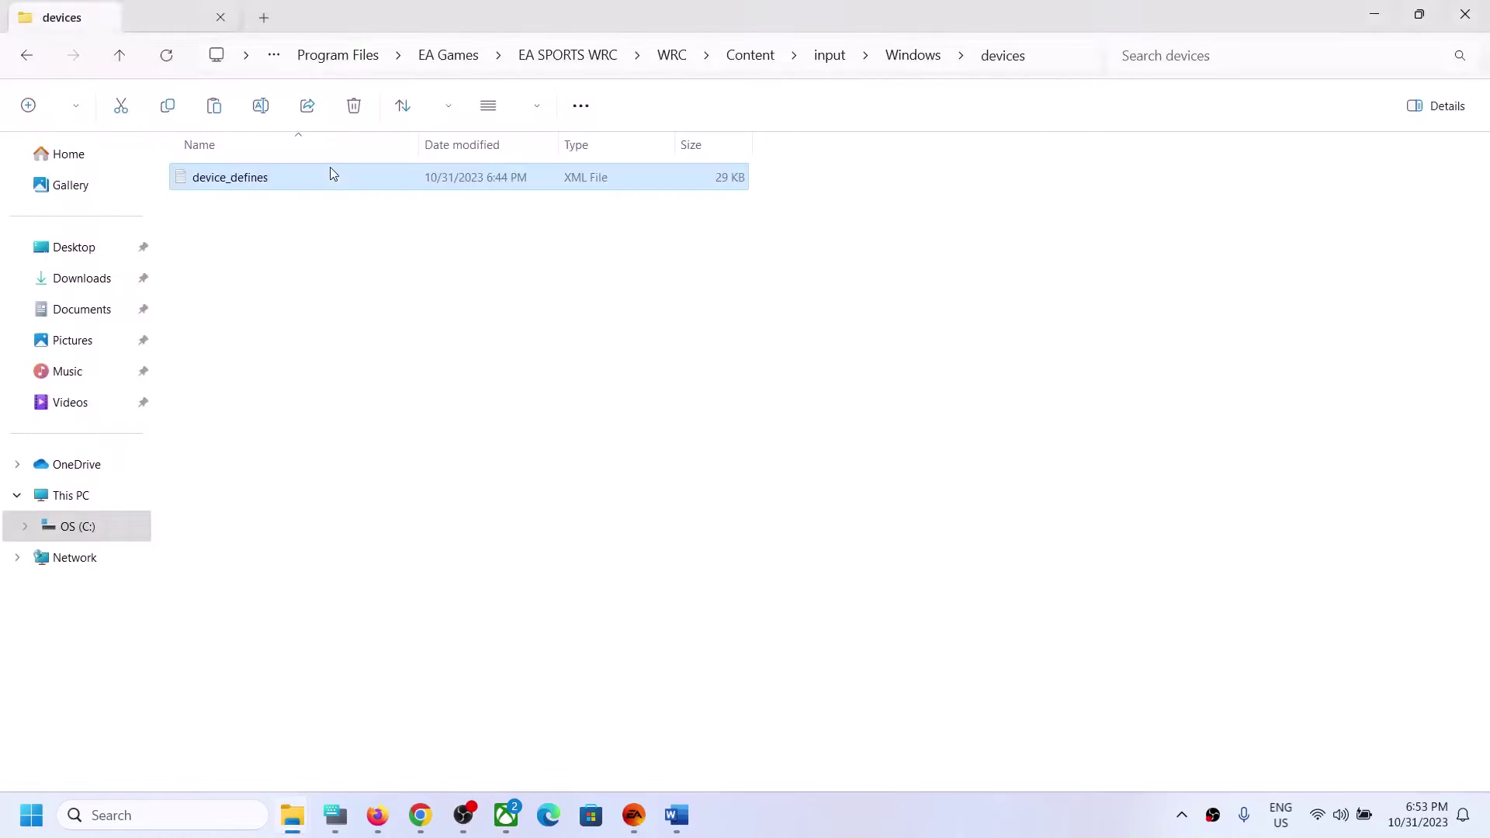
Open device_defines in Notepad and add an empty line before the closing </device_list> tag.
{"action": "right_click", "coordinate": [248, 186]}
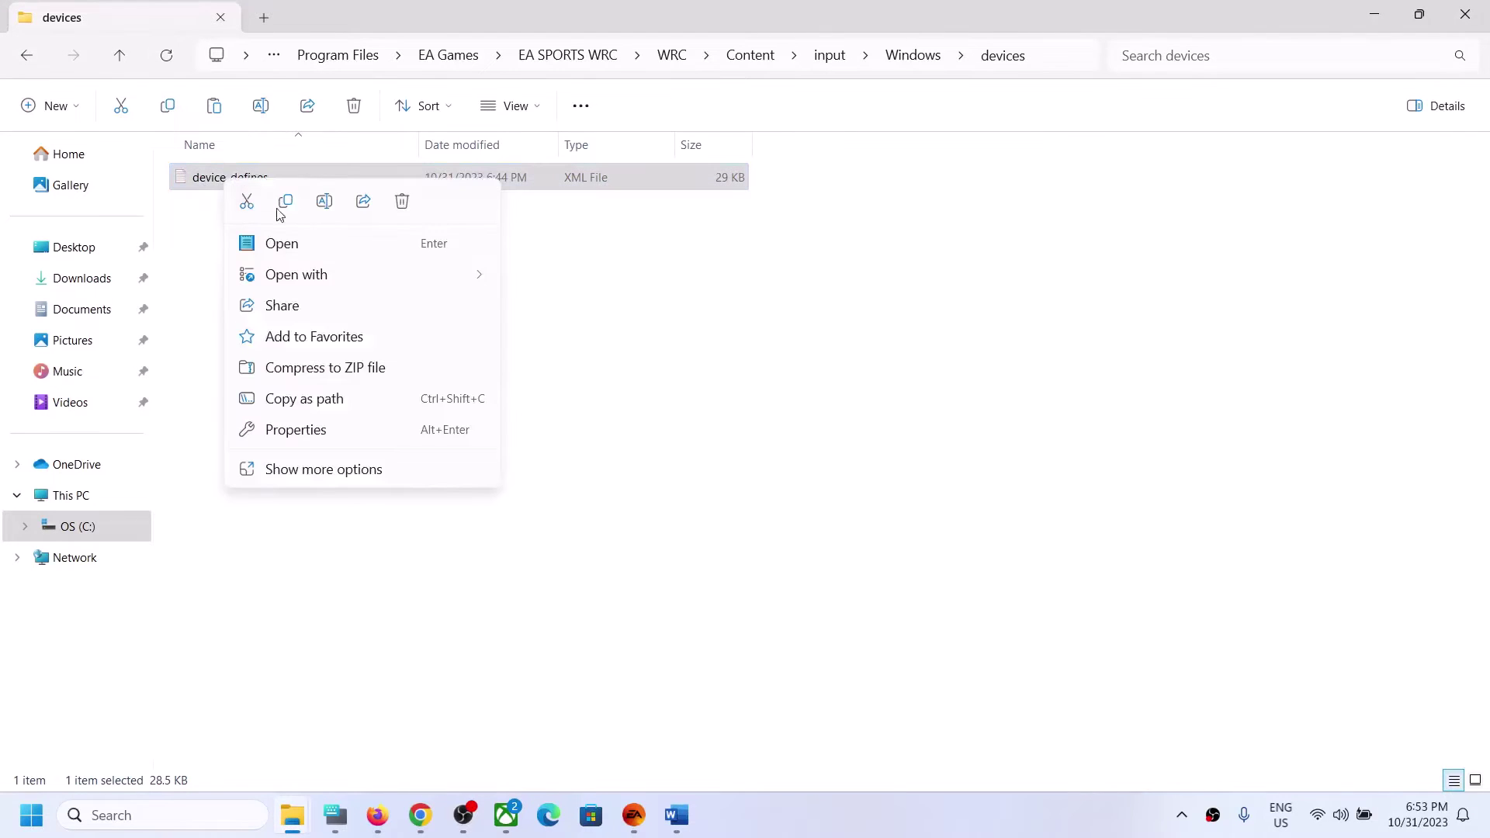
{"action": "mouse_move", "coordinate": [345, 280]}
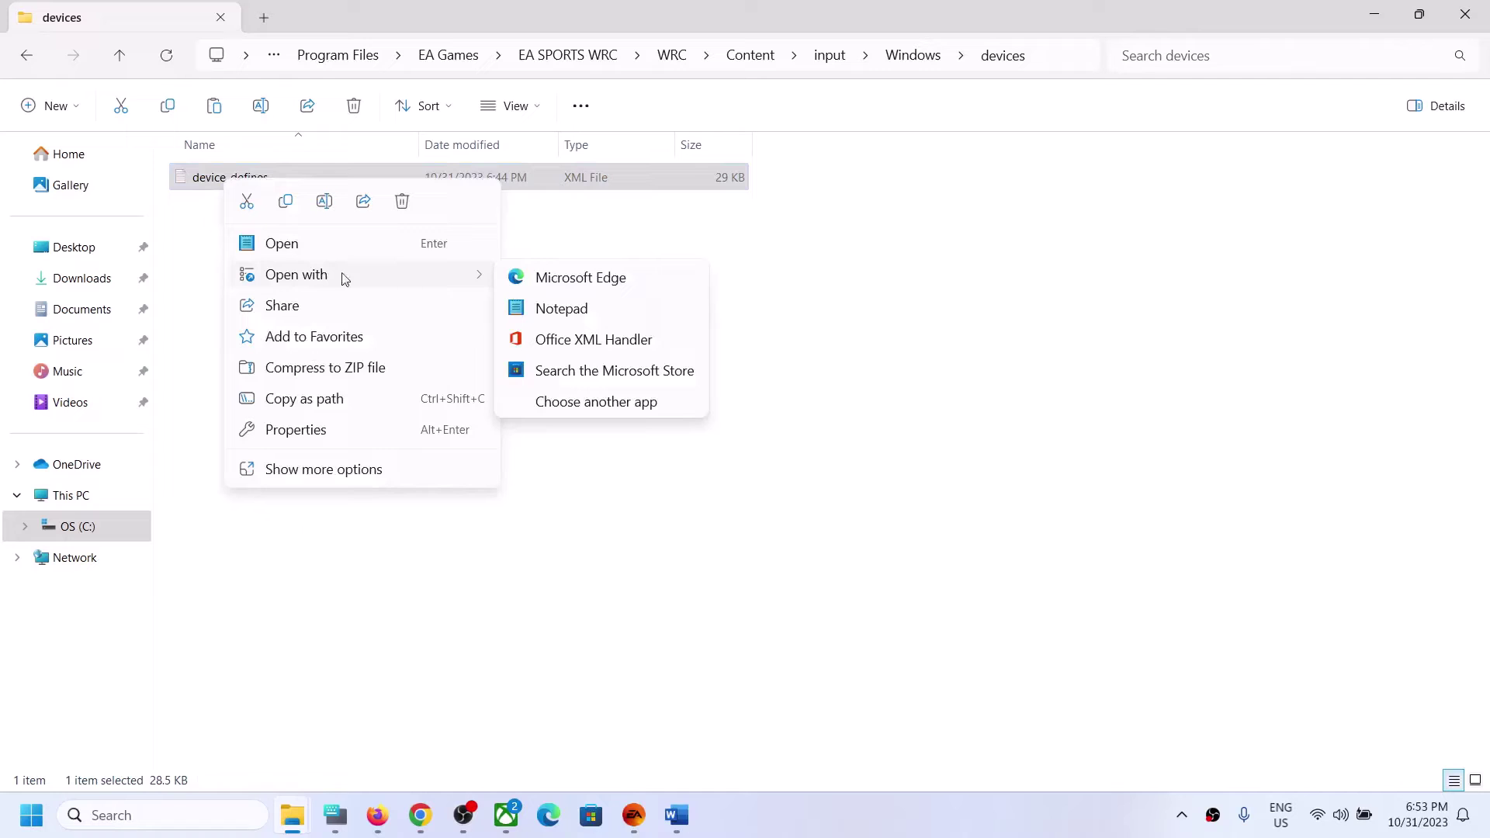
{"action": "left_click", "coordinate": [562, 308]}
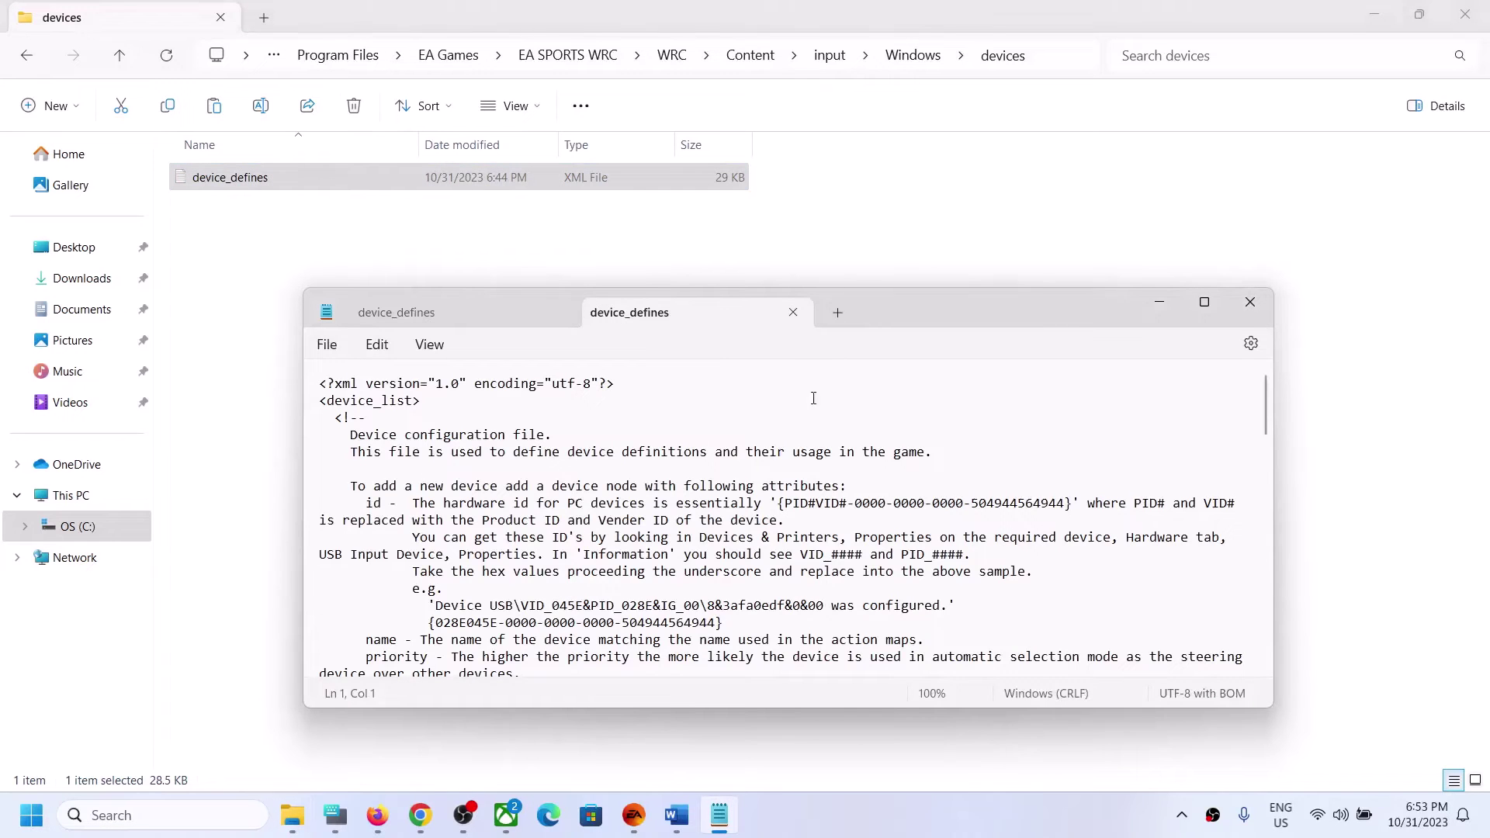
{"action": "left_click_drag", "start_coordinate": [1266, 411], "coordinate": [1282, 751]}
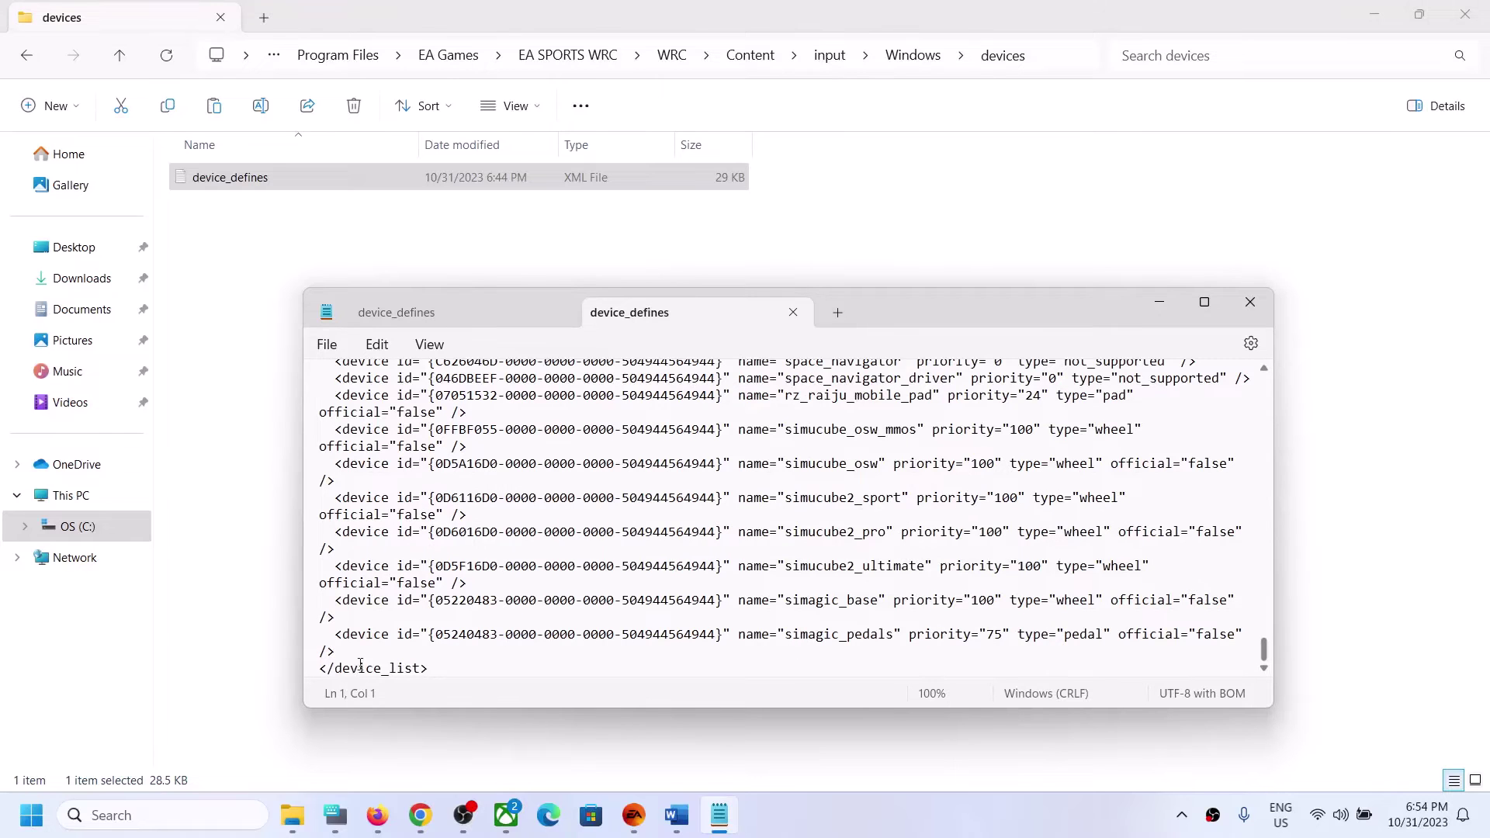
{"action": "left_click_drag", "start_coordinate": [413, 669], "coordinate": [448, 669]}
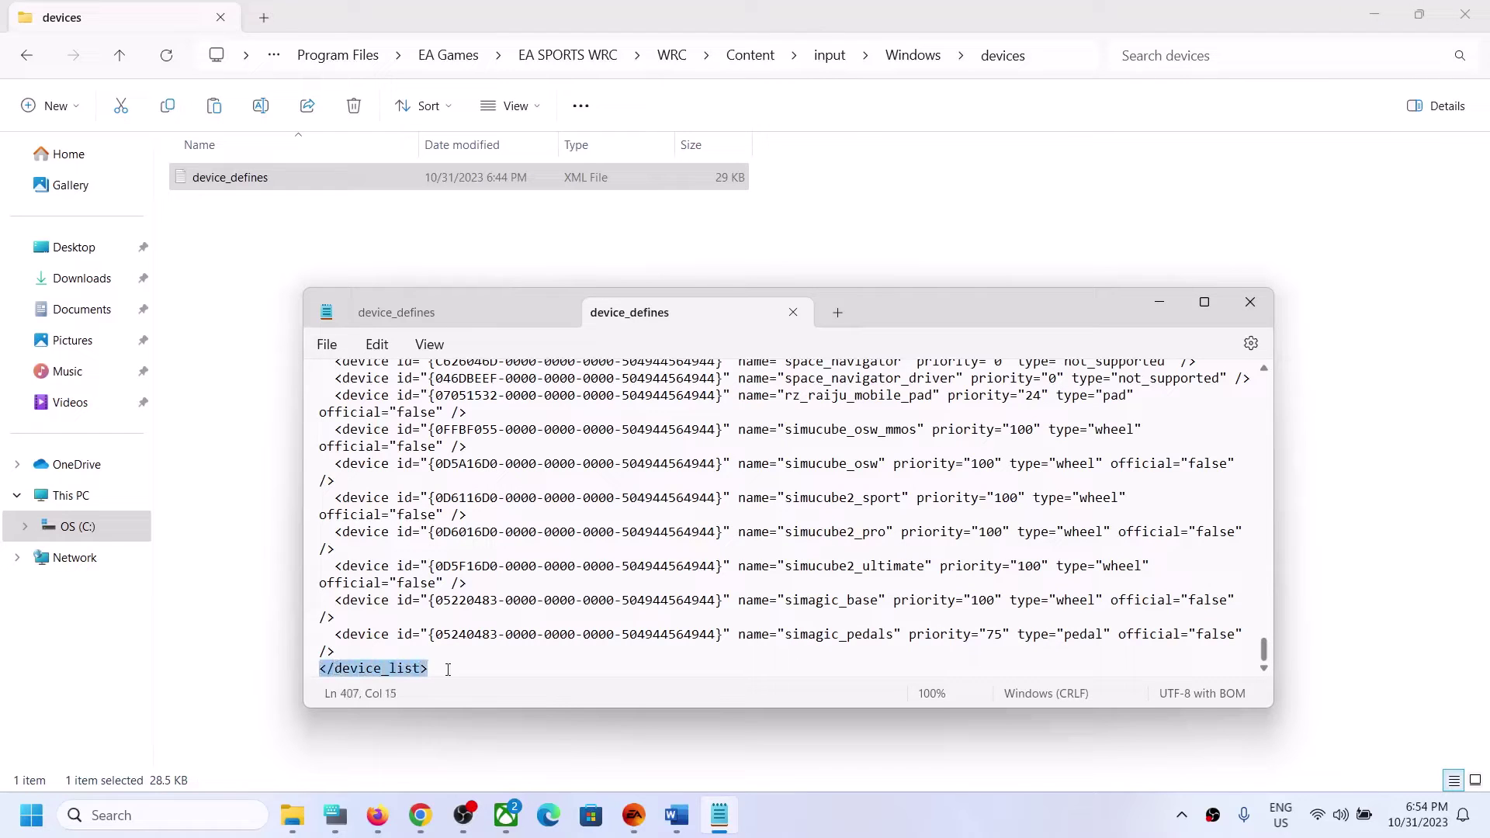
{"action": "left_click", "coordinate": [348, 652]}
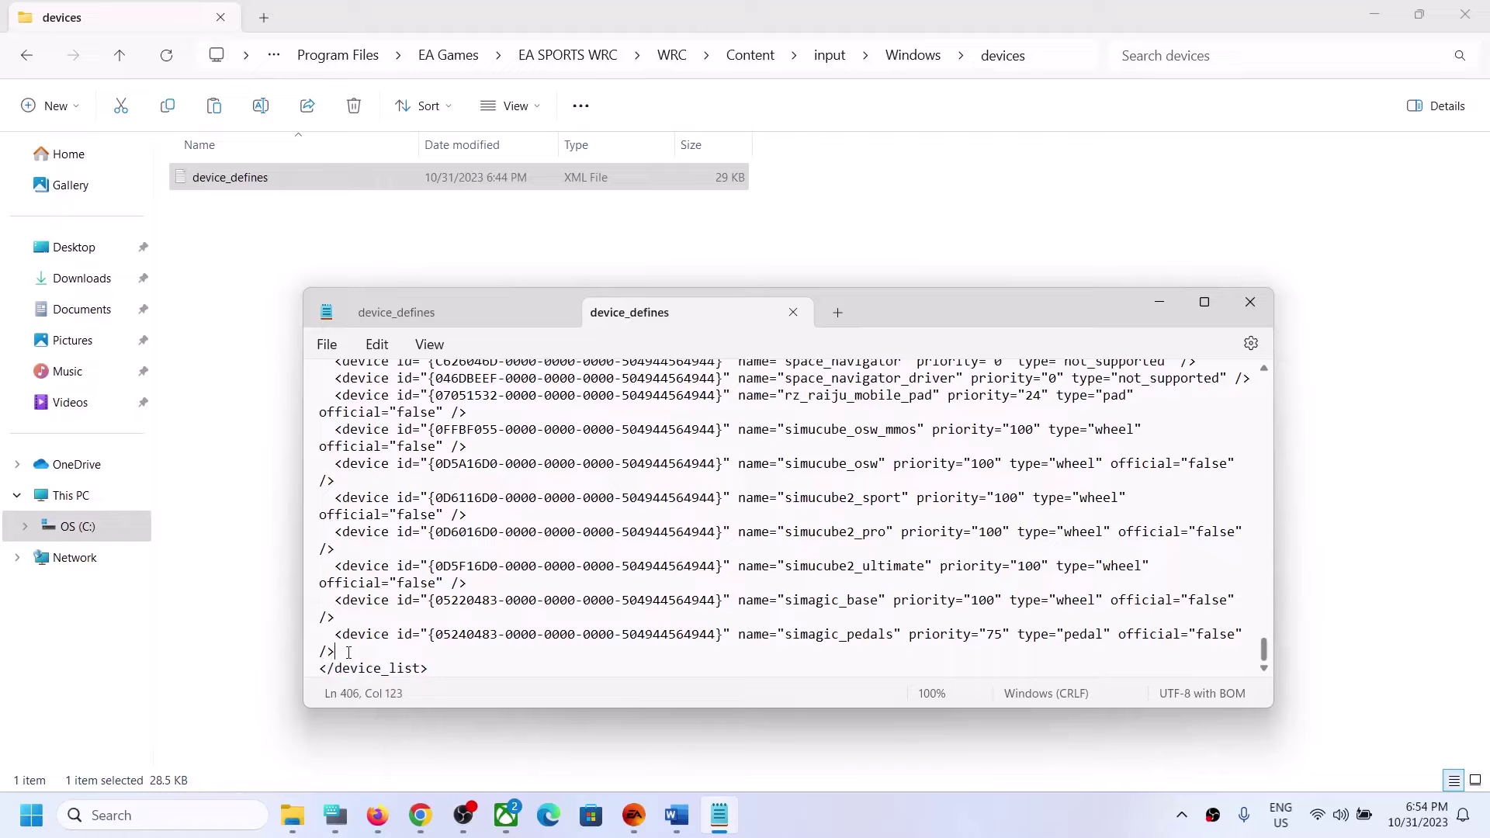
{"action": "key", "text": "Return"}
Copy the five moza_wheel lines from Word and paste them onto the new line.
{"action": "left_click", "coordinate": [676, 814]}
{"action": "left_click_drag", "start_coordinate": [273, 669], "coordinate": [11, 272]}
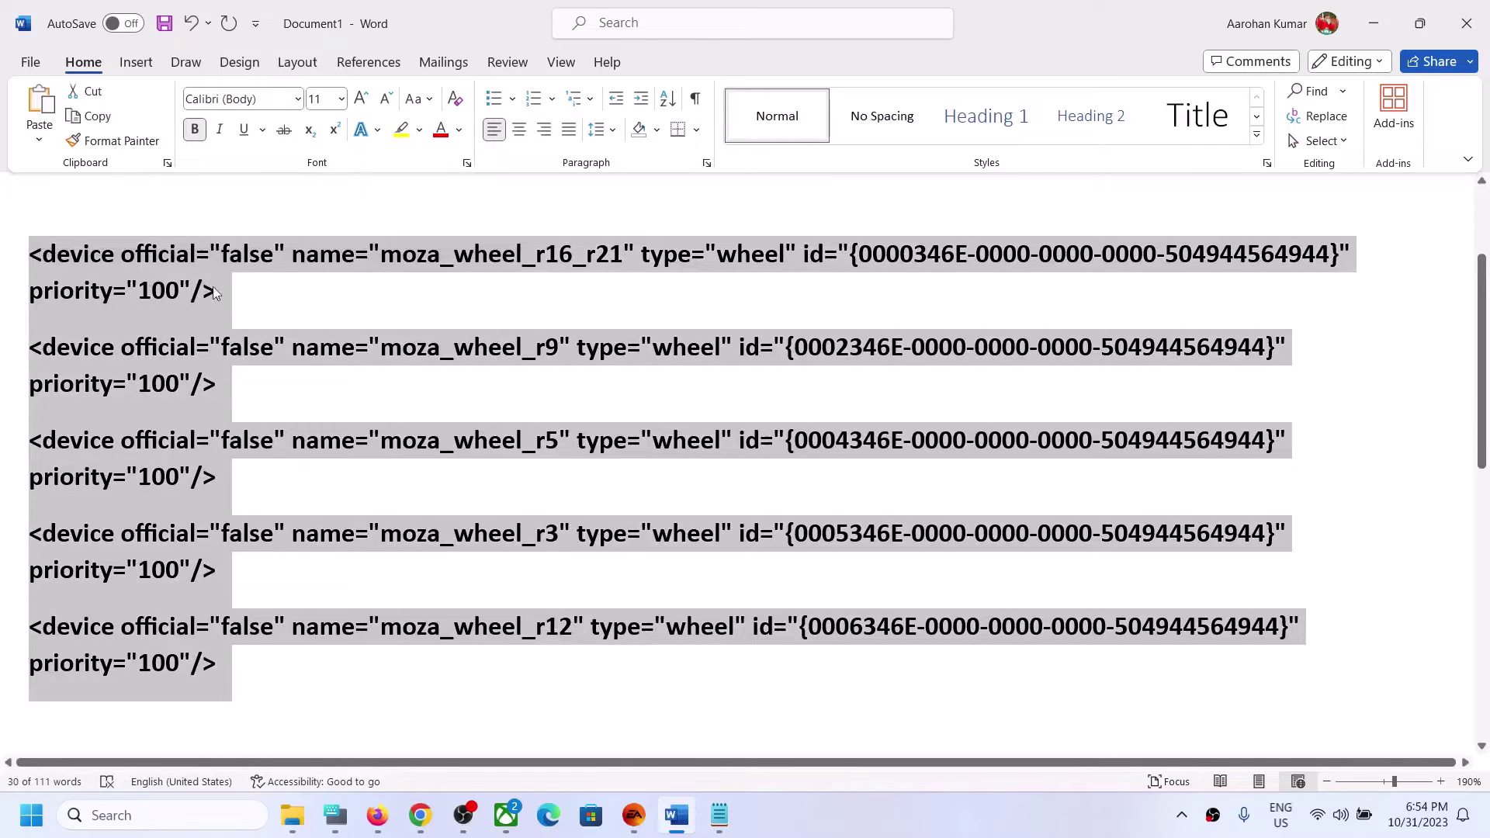
{"action": "right_click", "coordinate": [167, 305]}
{"action": "left_click", "coordinate": [236, 380]}
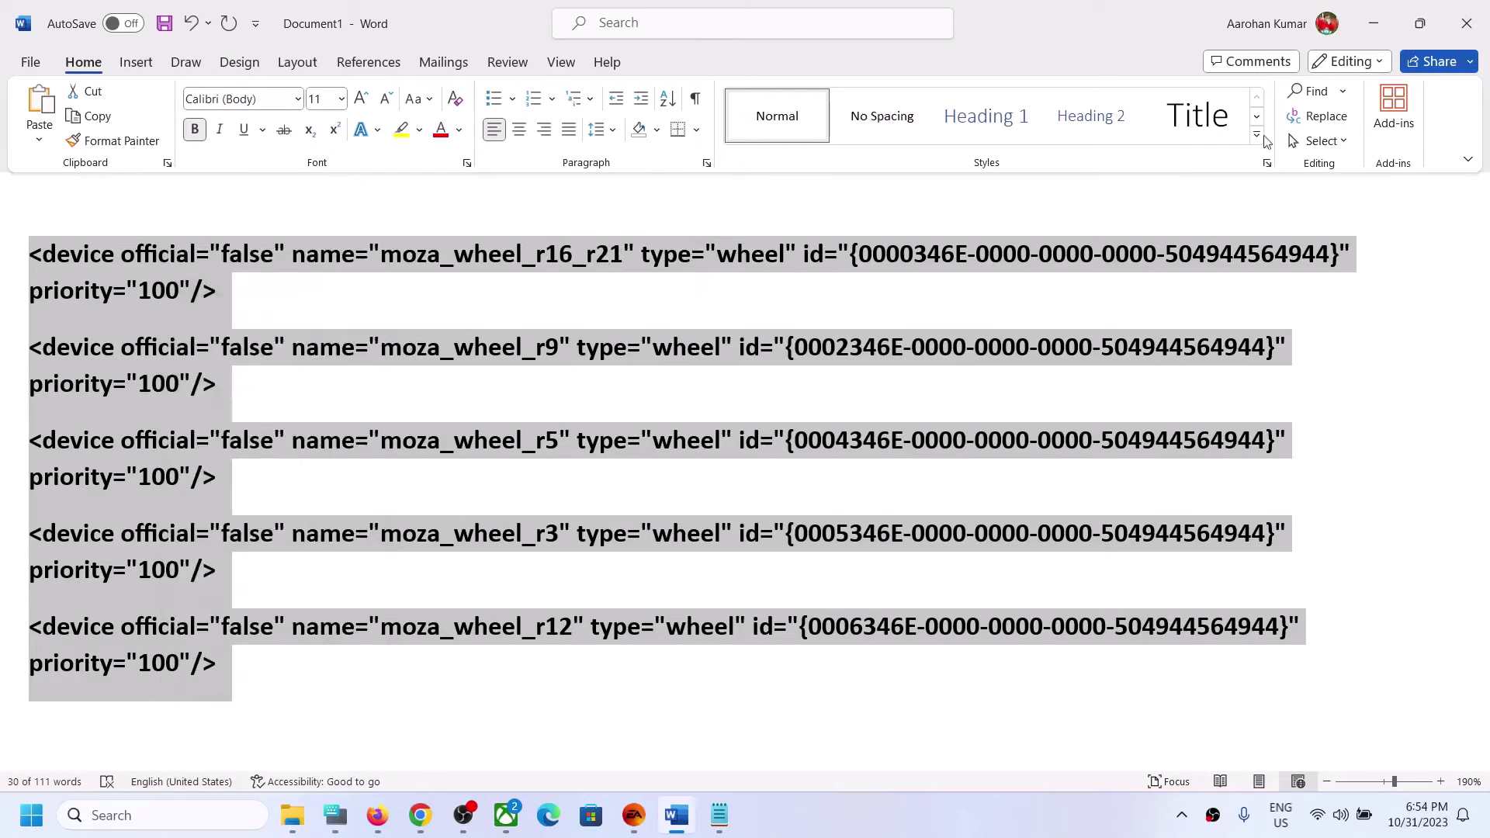
{"action": "left_click", "coordinate": [1373, 23]}
{"action": "key", "text": "ctrl+v"}
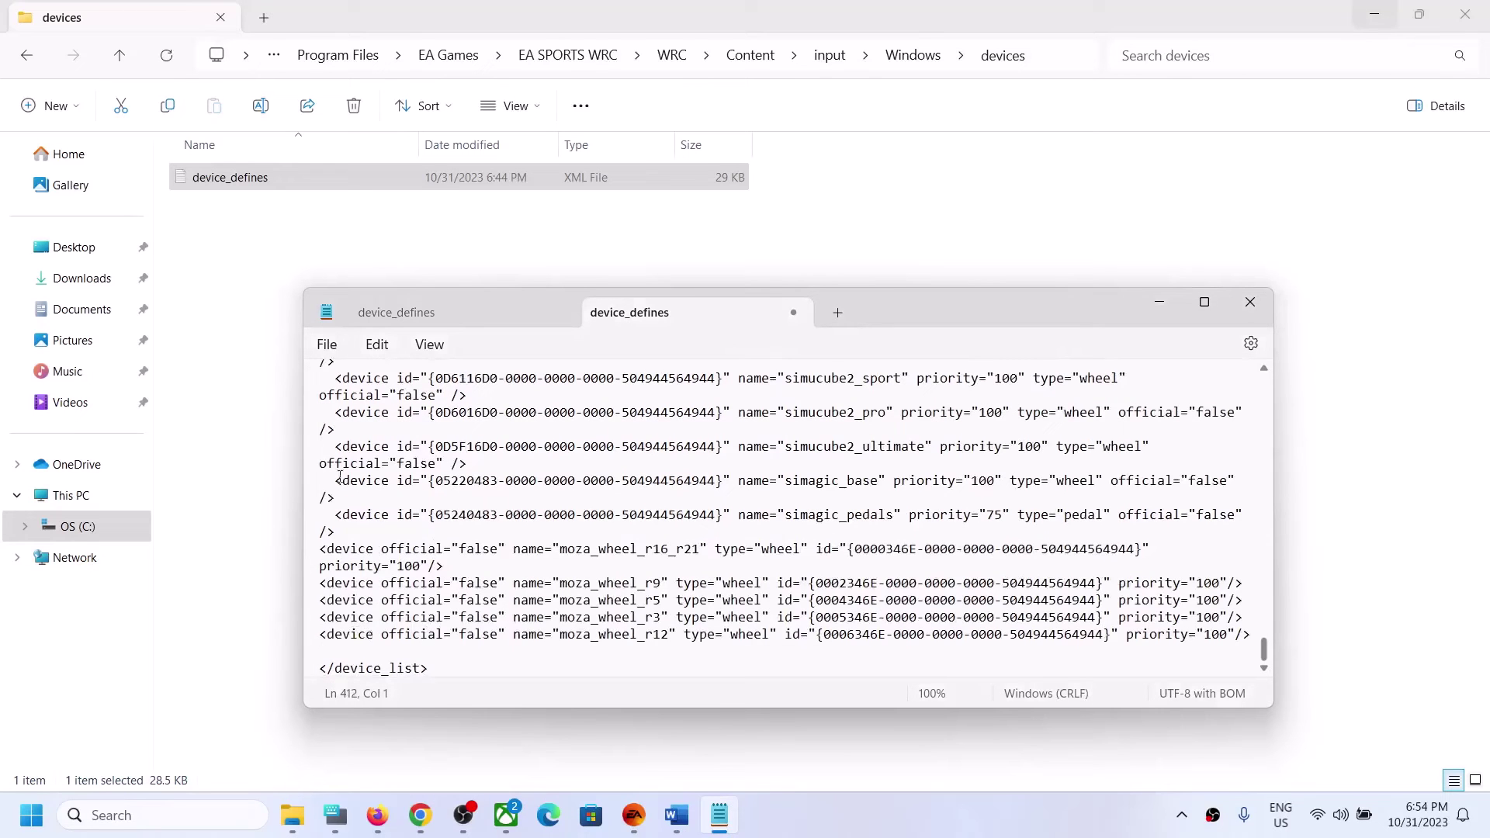
Save device_defines in Notepad.
{"action": "left_click", "coordinate": [327, 344]}
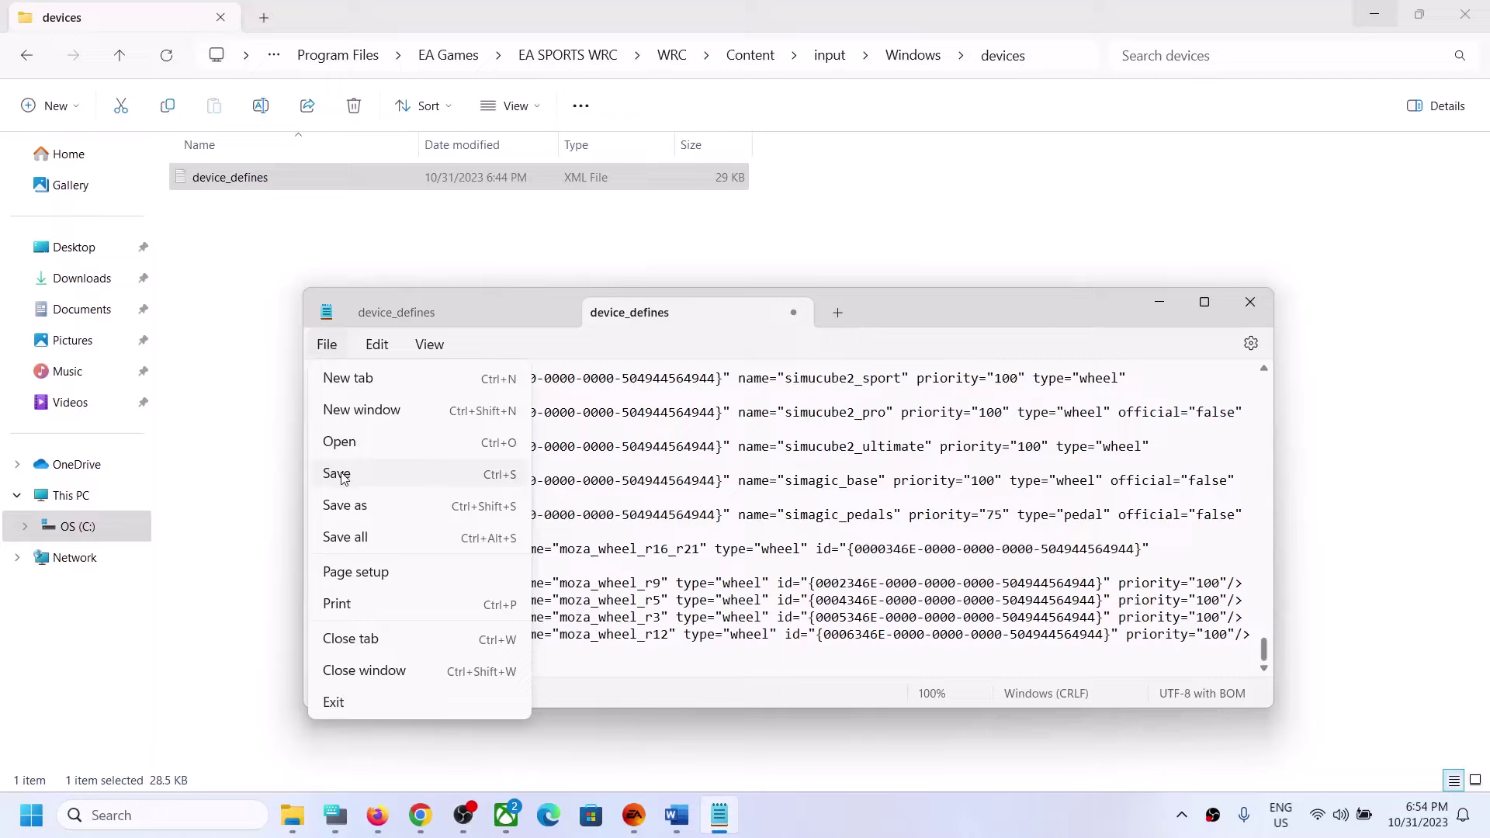
{"action": "left_click", "coordinate": [338, 474]}
{"action": "left_click", "coordinate": [342, 348]}
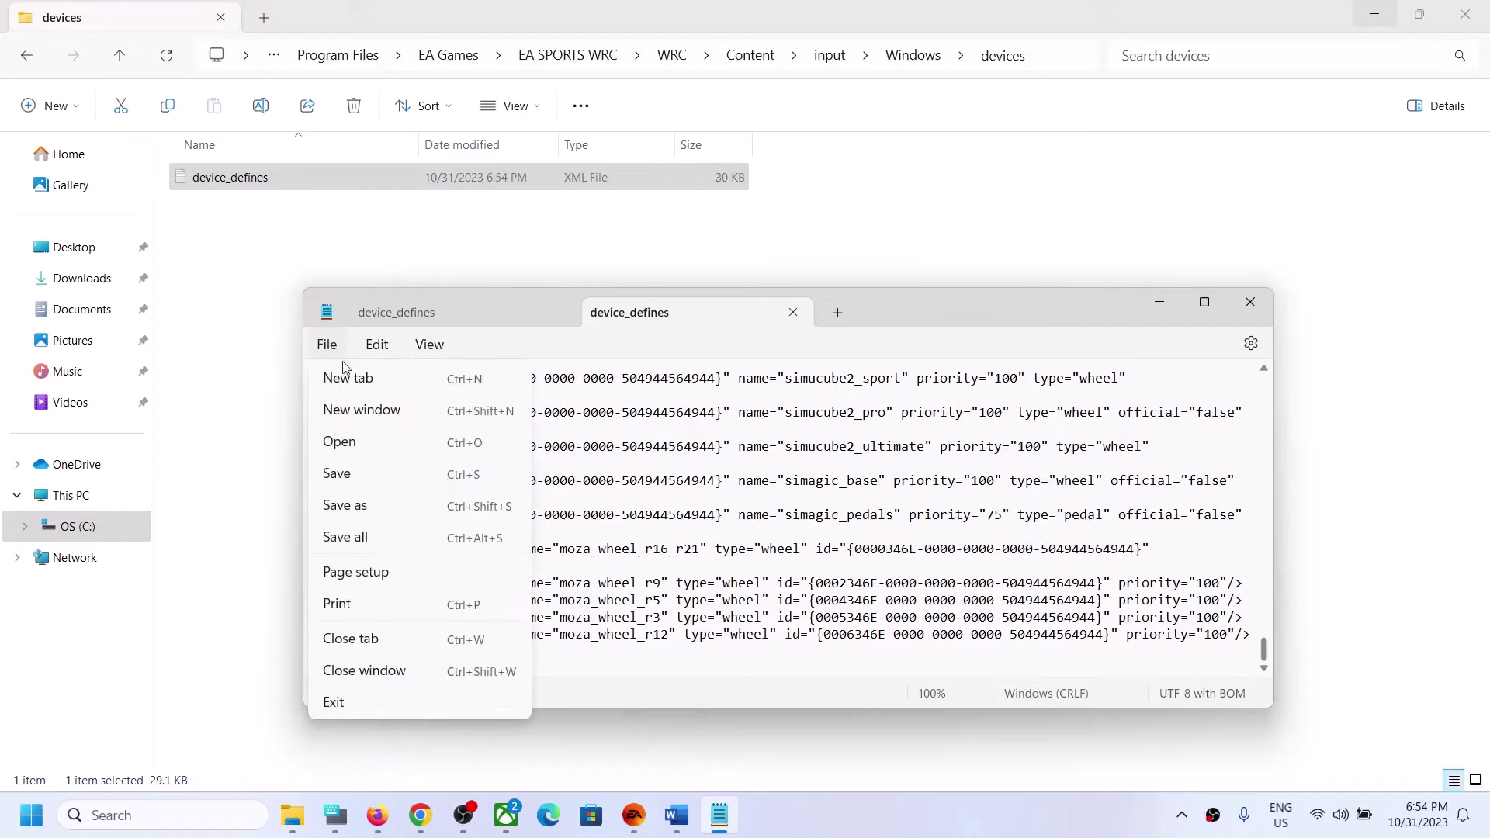
{"action": "left_click", "coordinate": [352, 474]}
Dismiss the WRC properties dialog in the EA app, then save device_defines again and close Notepad.
{"action": "left_click", "coordinate": [635, 812]}
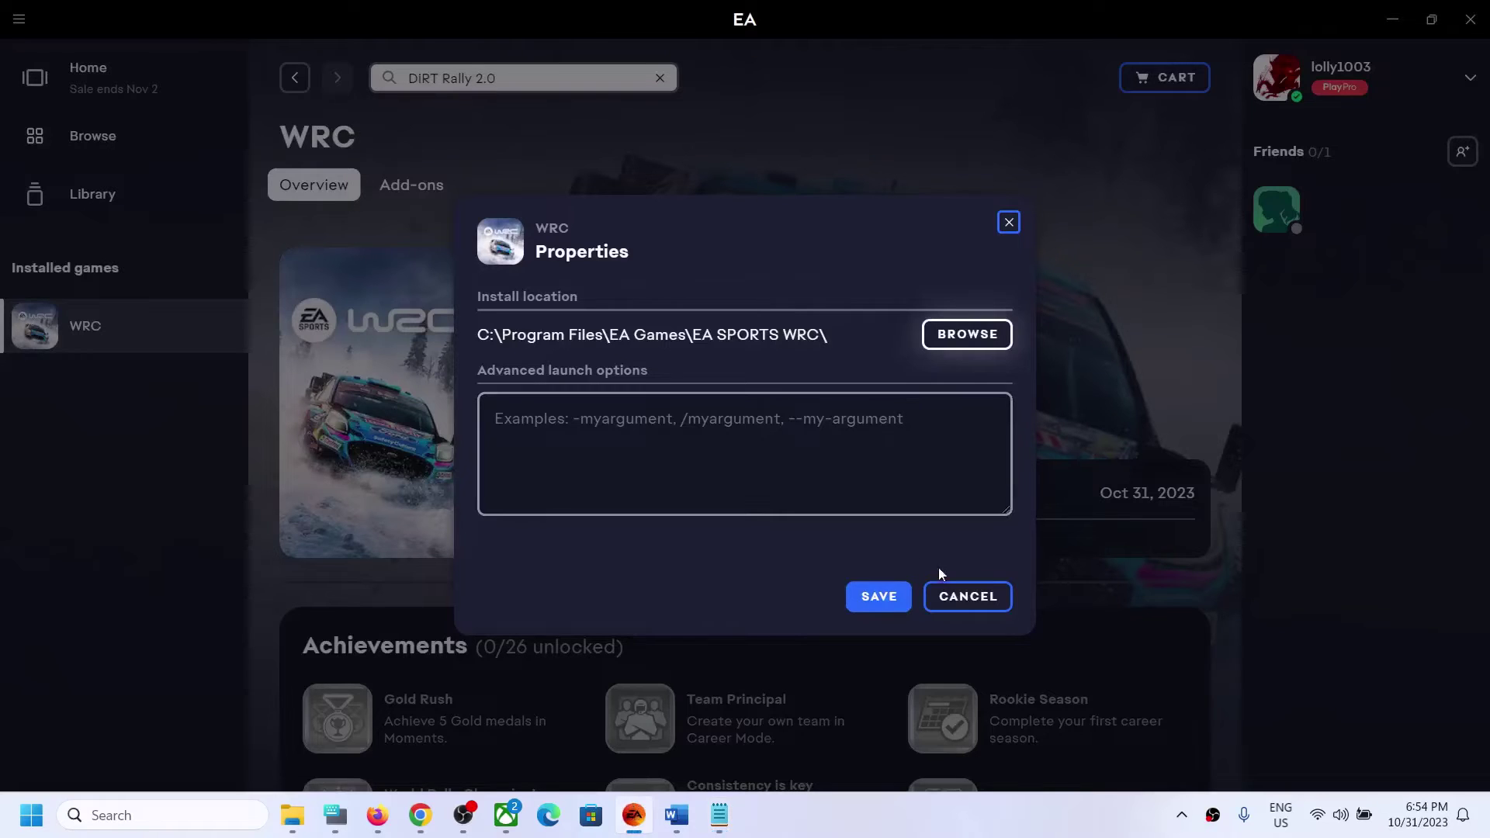
{"action": "left_click", "coordinate": [970, 599]}
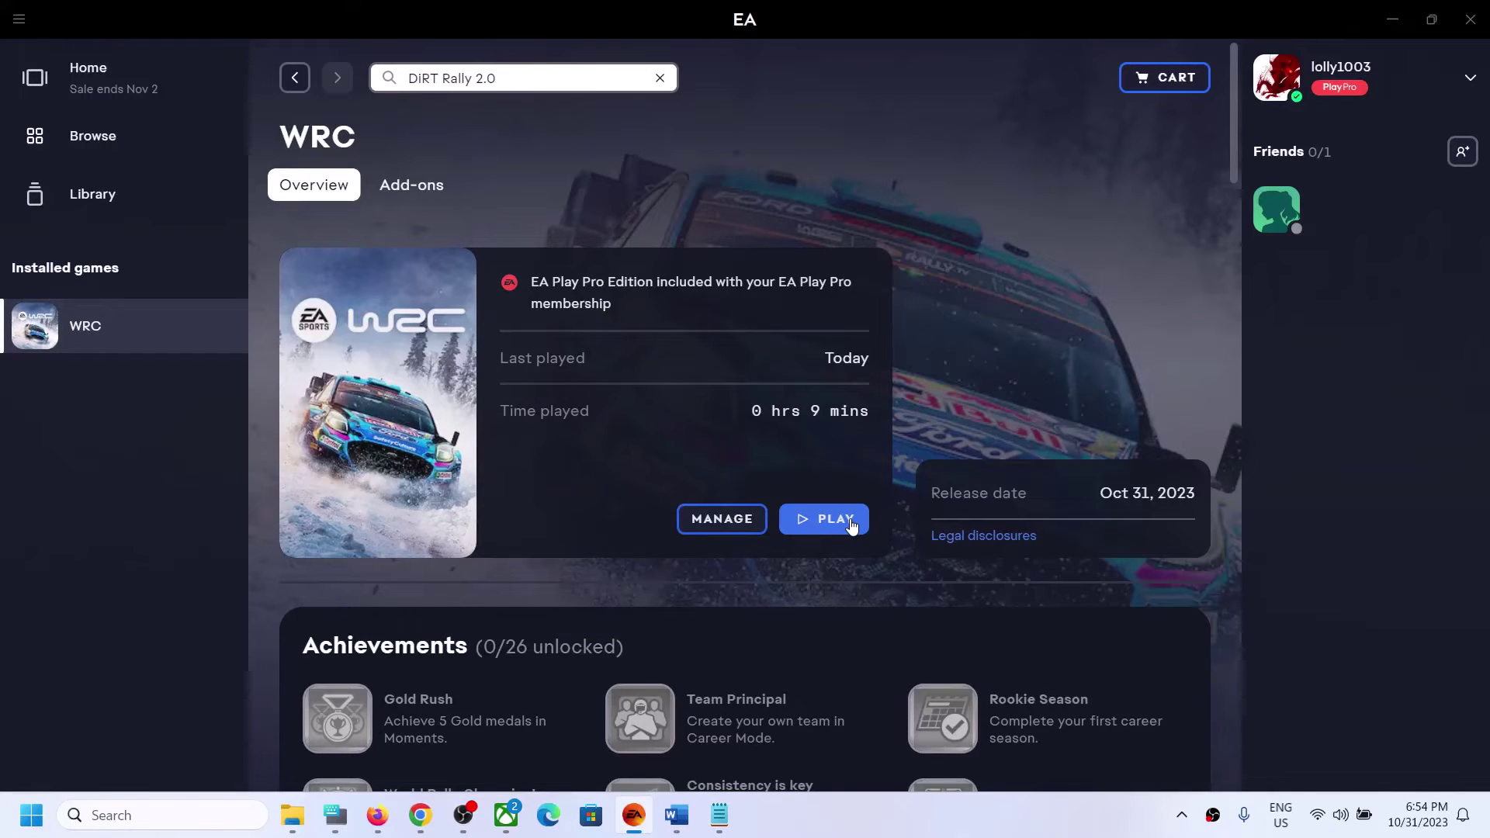
{"action": "left_click", "coordinate": [1392, 19]}
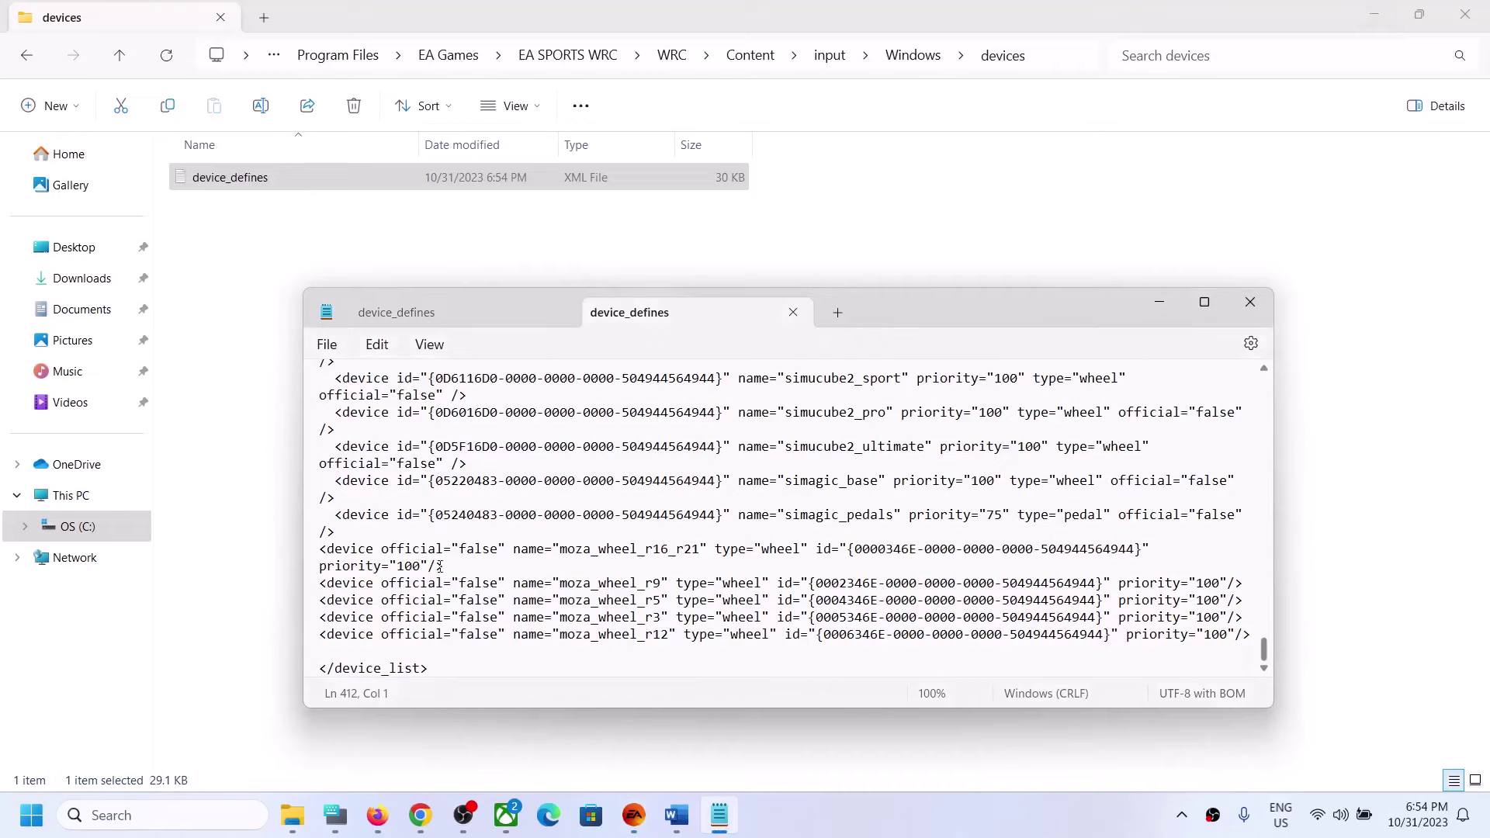
{"action": "left_click", "coordinate": [327, 344]}
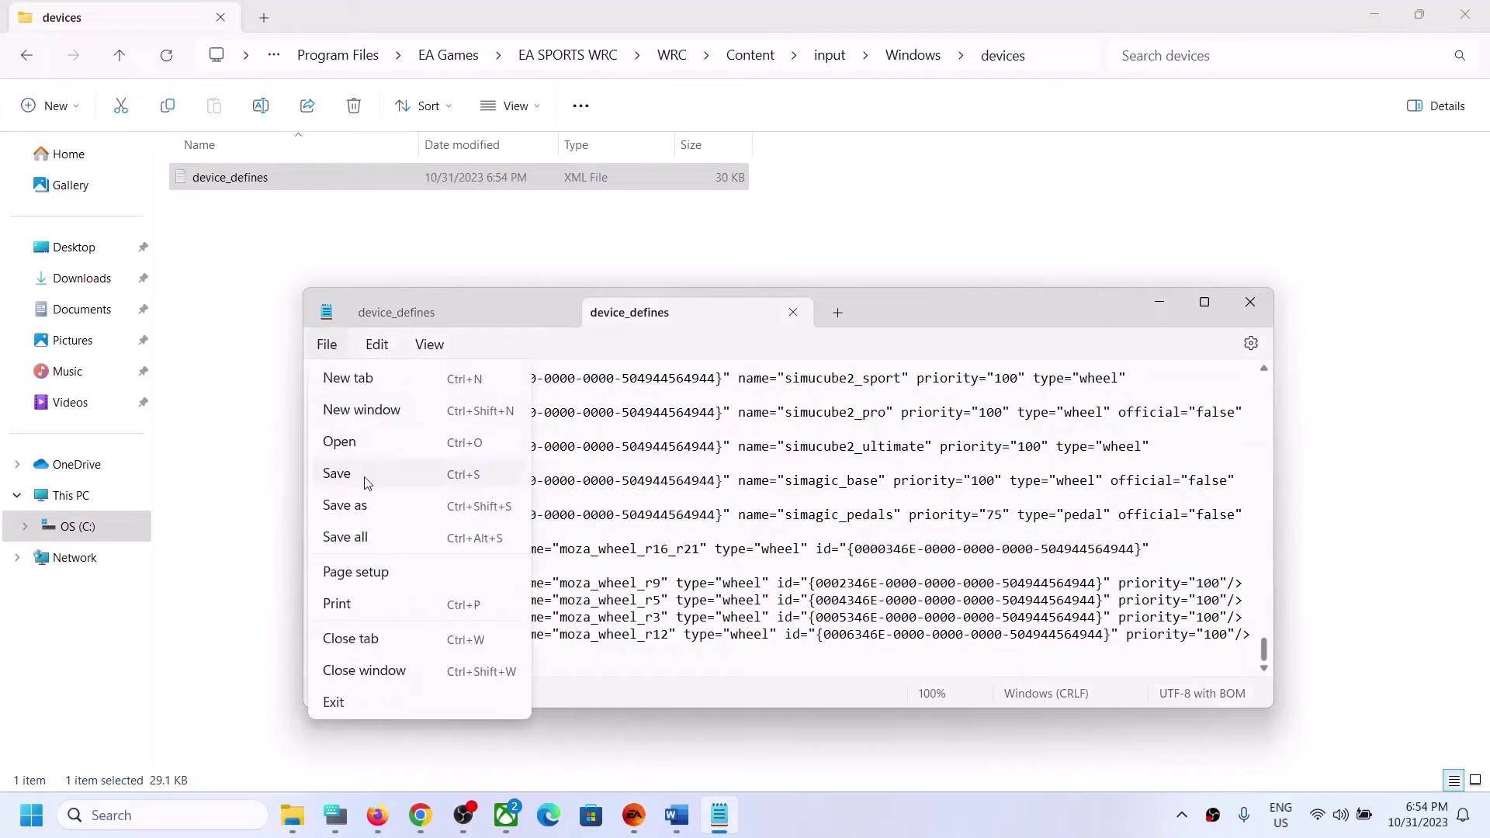
{"action": "left_click", "coordinate": [336, 473]}
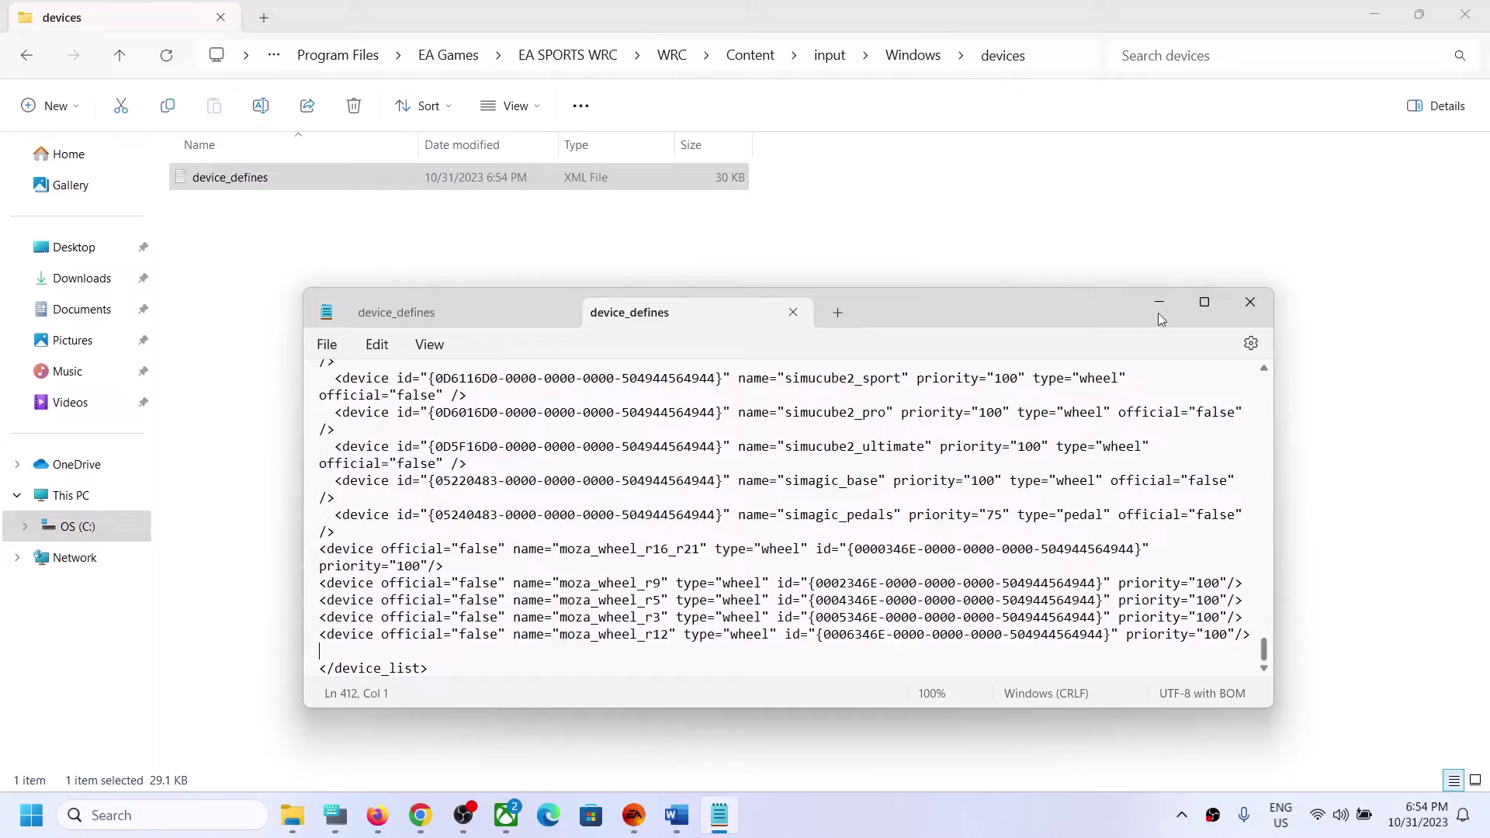
{"action": "left_click", "coordinate": [1250, 302]}
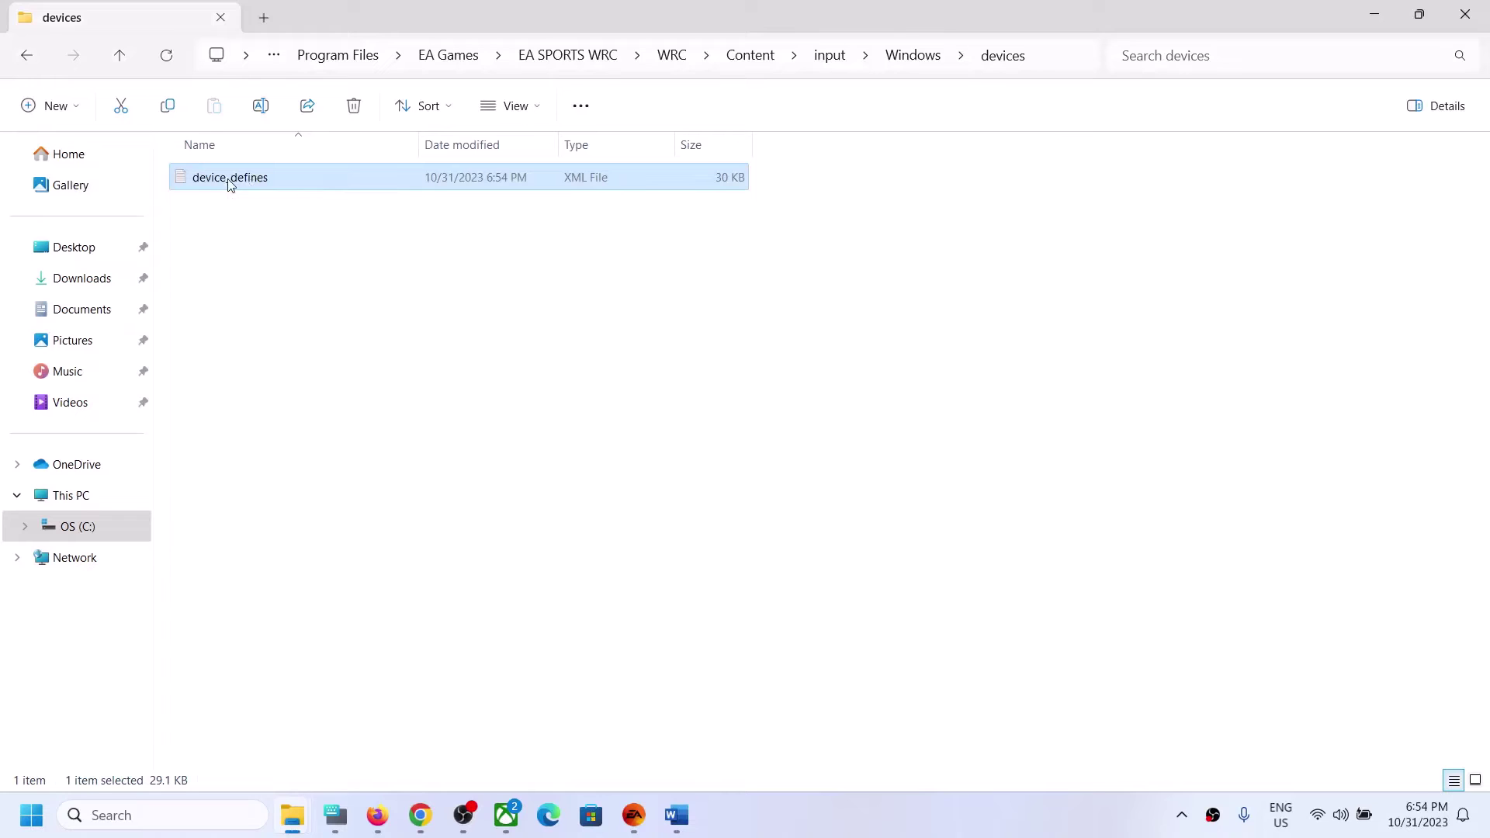
Open the advanced security settings for device_defines.
{"action": "right_click", "coordinate": [229, 184]}
{"action": "left_click", "coordinate": [313, 429]}
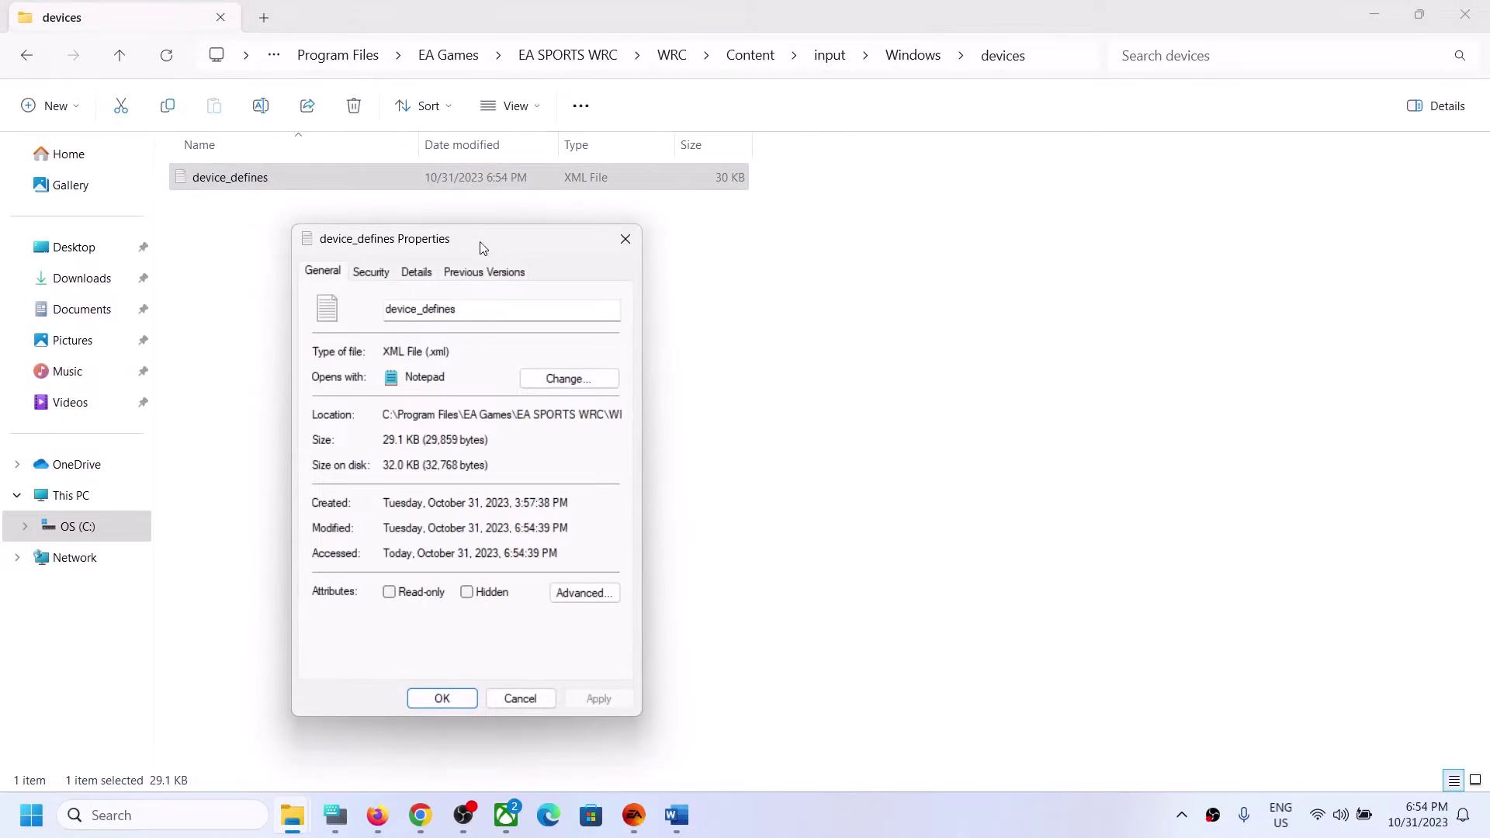
{"action": "left_click_drag", "start_coordinate": [480, 247], "coordinate": [638, 173]}
{"action": "left_click", "coordinate": [527, 197]}
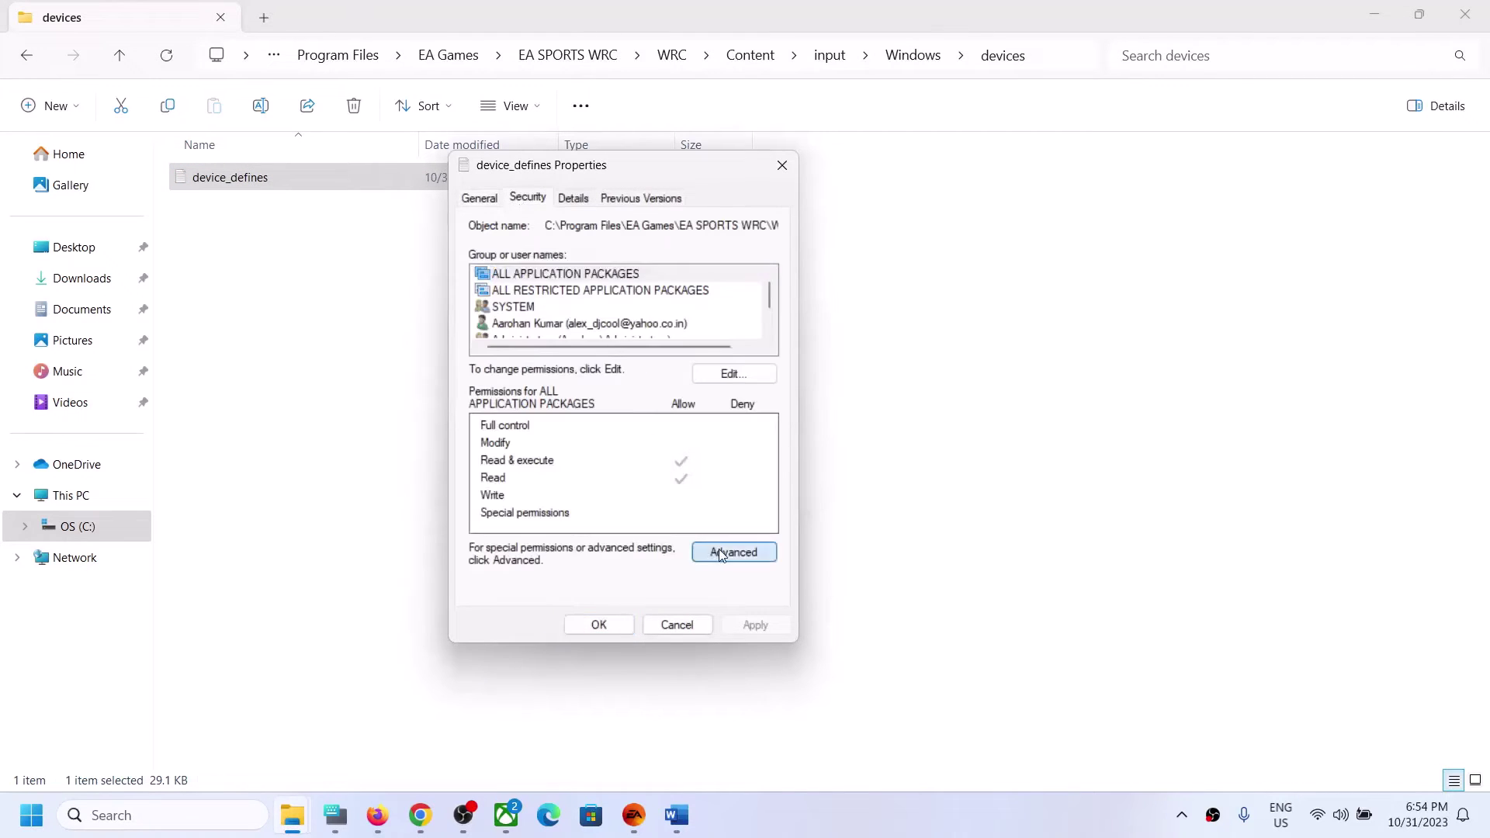
{"action": "left_click", "coordinate": [720, 553]}
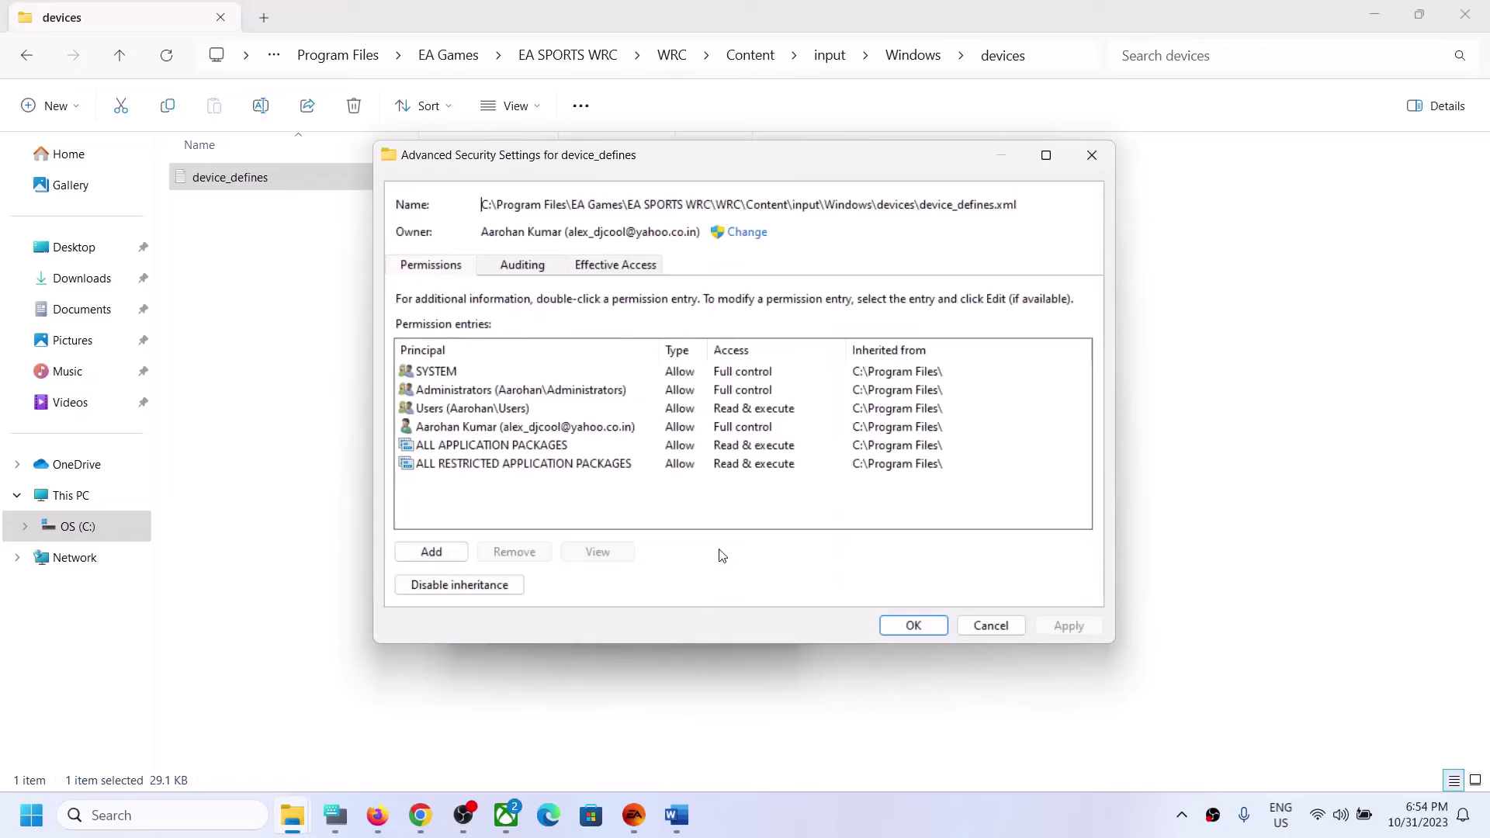
Change the file's owner to Everyone, apply it, and close the security dialogs.
{"action": "left_click", "coordinate": [747, 233]}
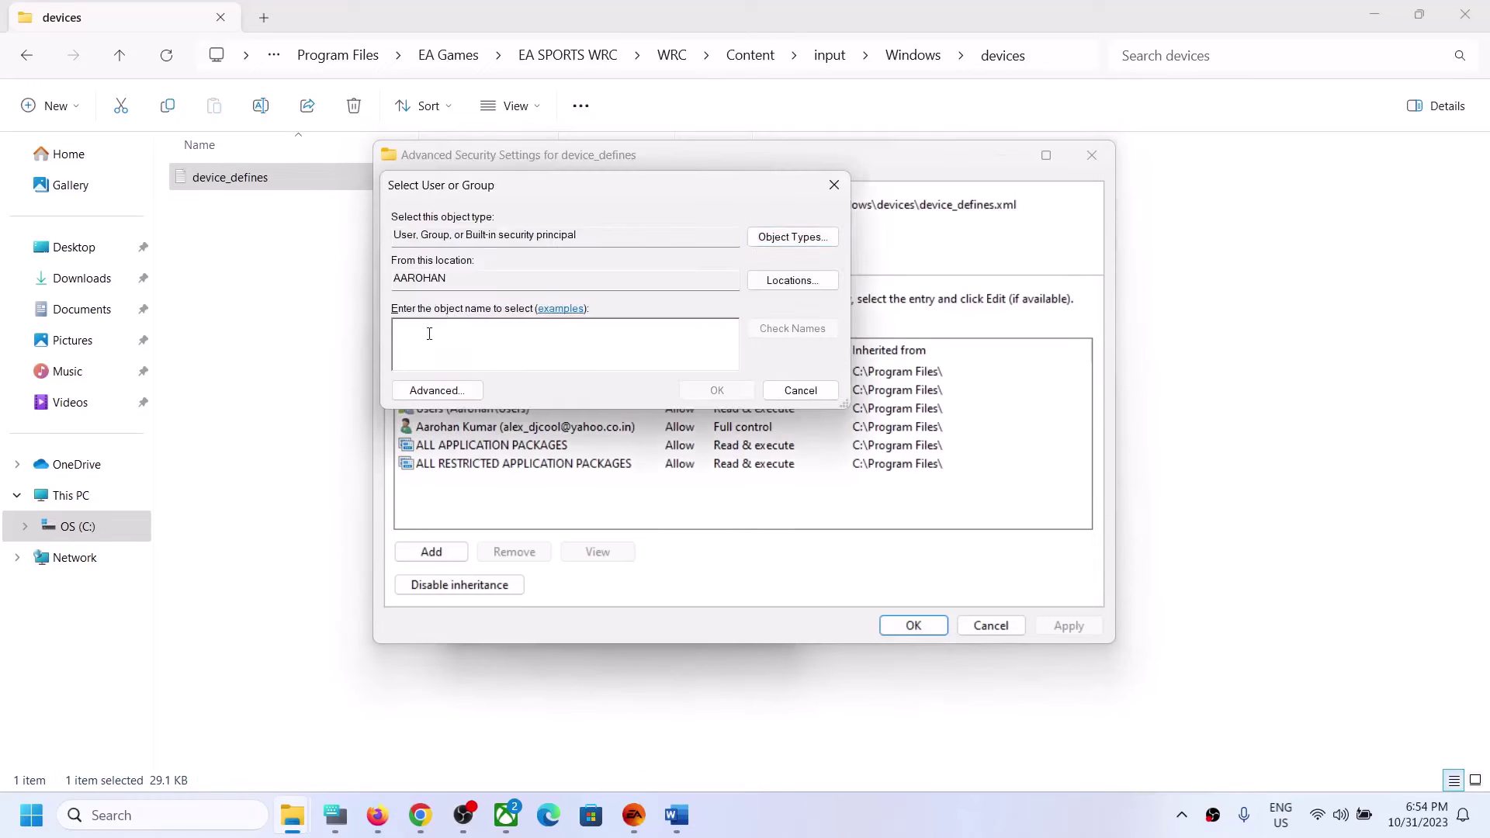
{"action": "type", "text": "every"}
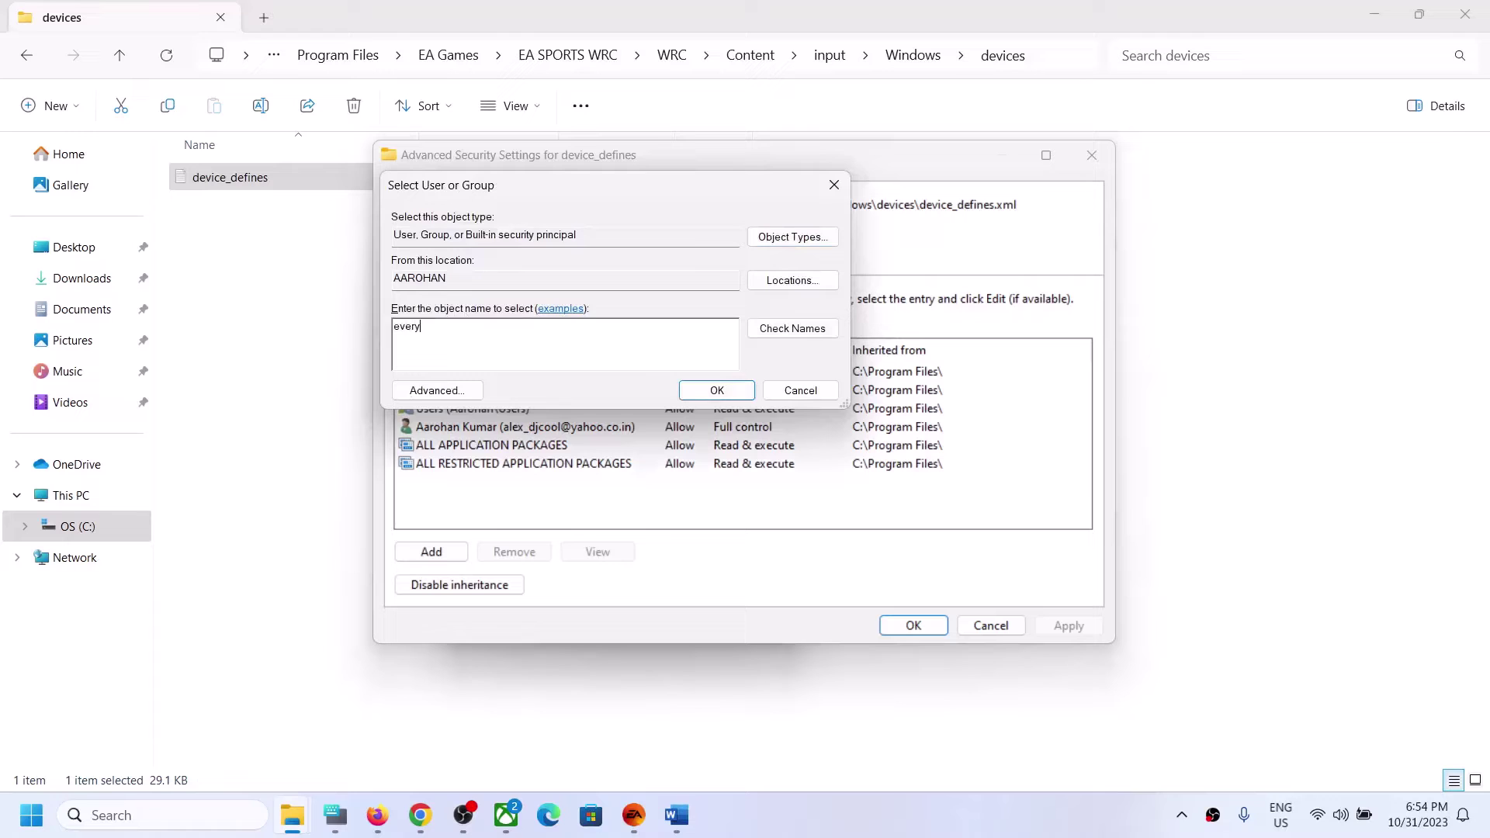
{"action": "type", "text": "one"}
{"action": "left_click", "coordinate": [792, 329]}
{"action": "left_click", "coordinate": [717, 391]}
{"action": "left_click", "coordinate": [1119, 625]}
{"action": "left_click", "coordinate": [905, 485]}
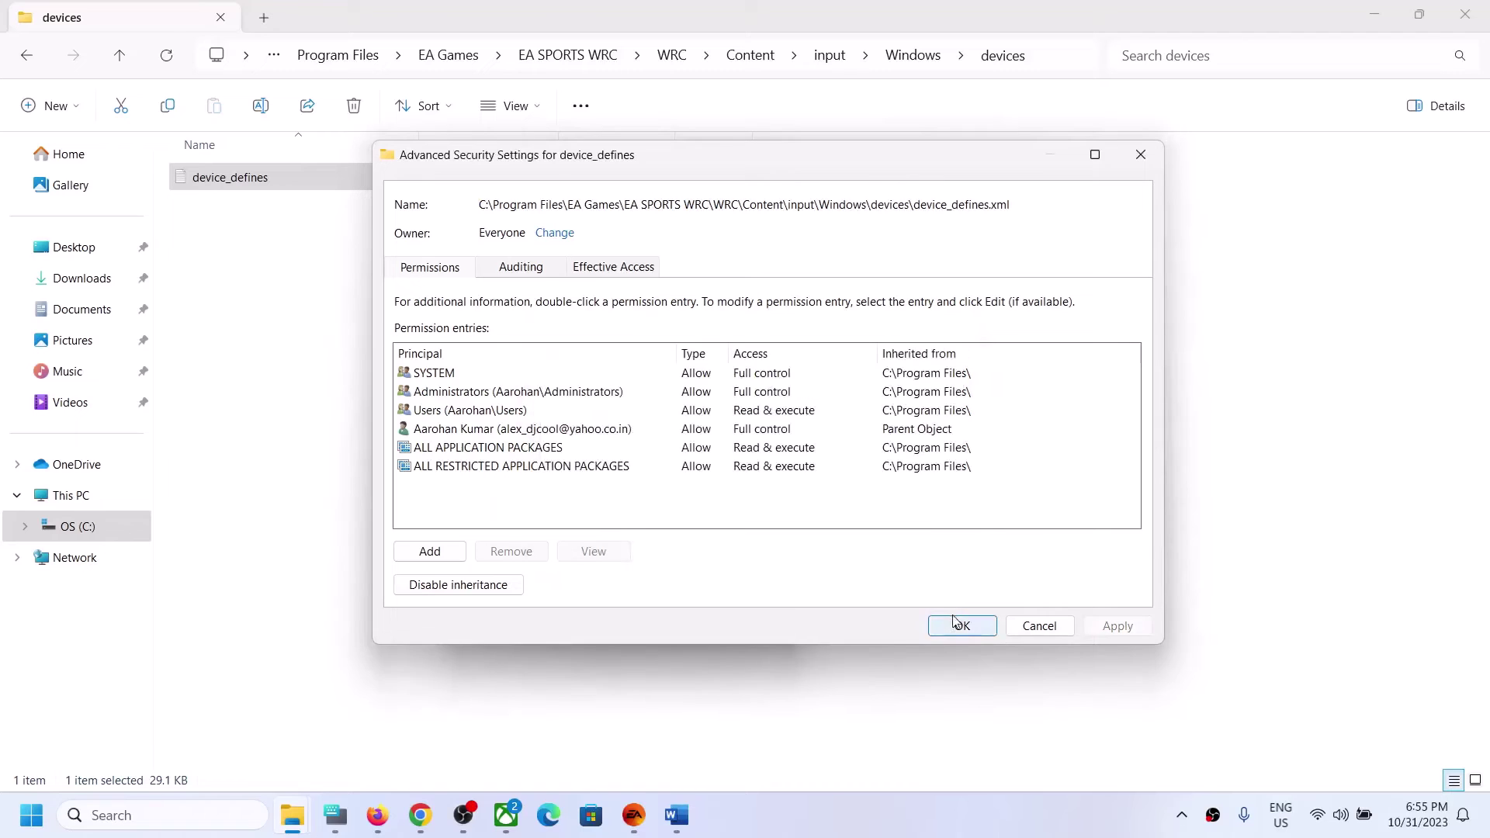
{"action": "left_click", "coordinate": [962, 626]}
{"action": "left_click", "coordinate": [597, 625]}
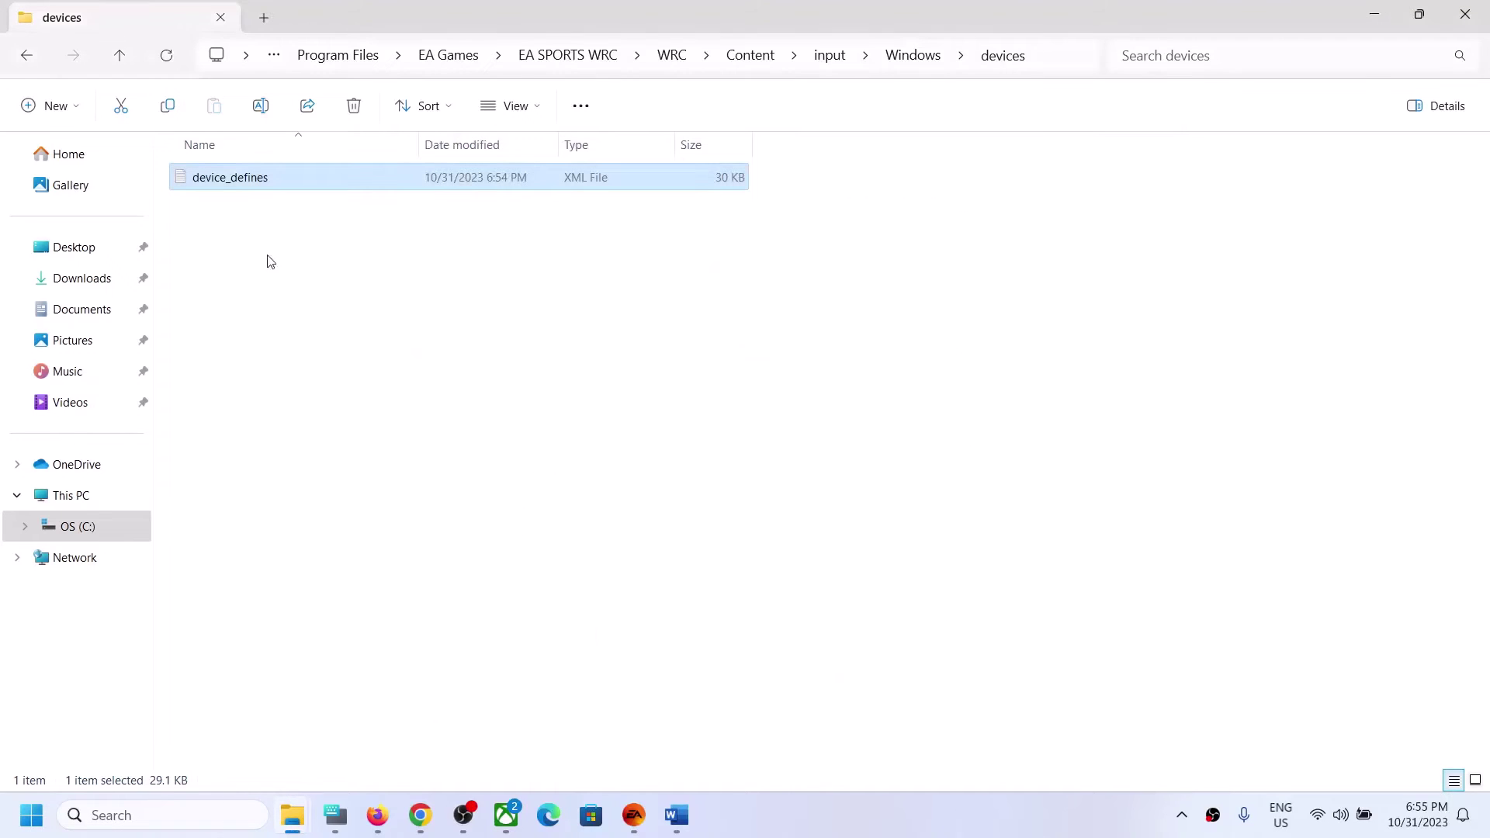
Reopen the advanced security settings for device_defines.
{"action": "right_click", "coordinate": [244, 185]}
{"action": "left_click", "coordinate": [318, 431]}
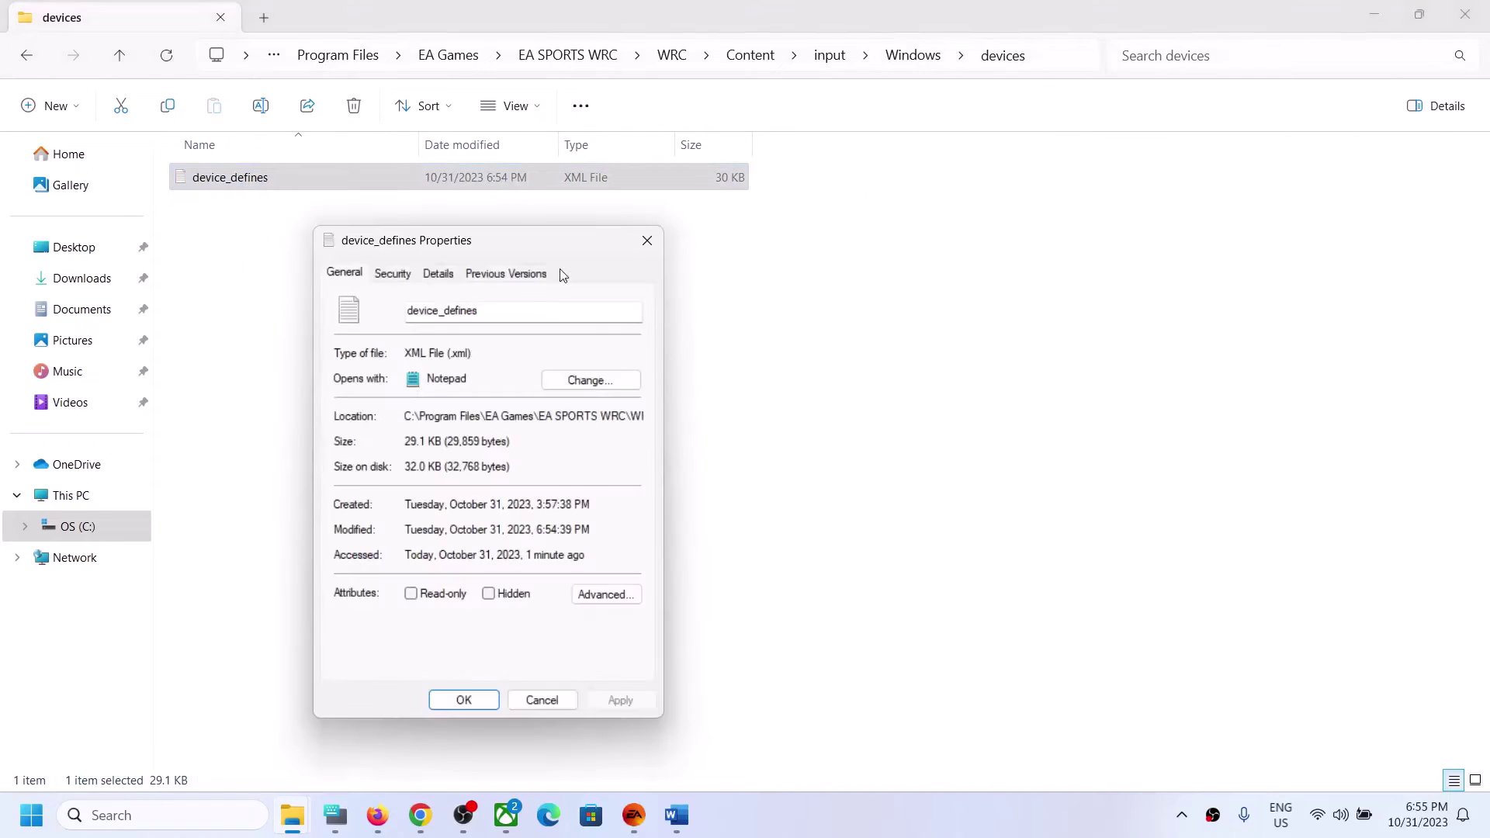
{"action": "left_click", "coordinate": [398, 274]}
{"action": "left_click_drag", "start_coordinate": [433, 240], "coordinate": [518, 161]}
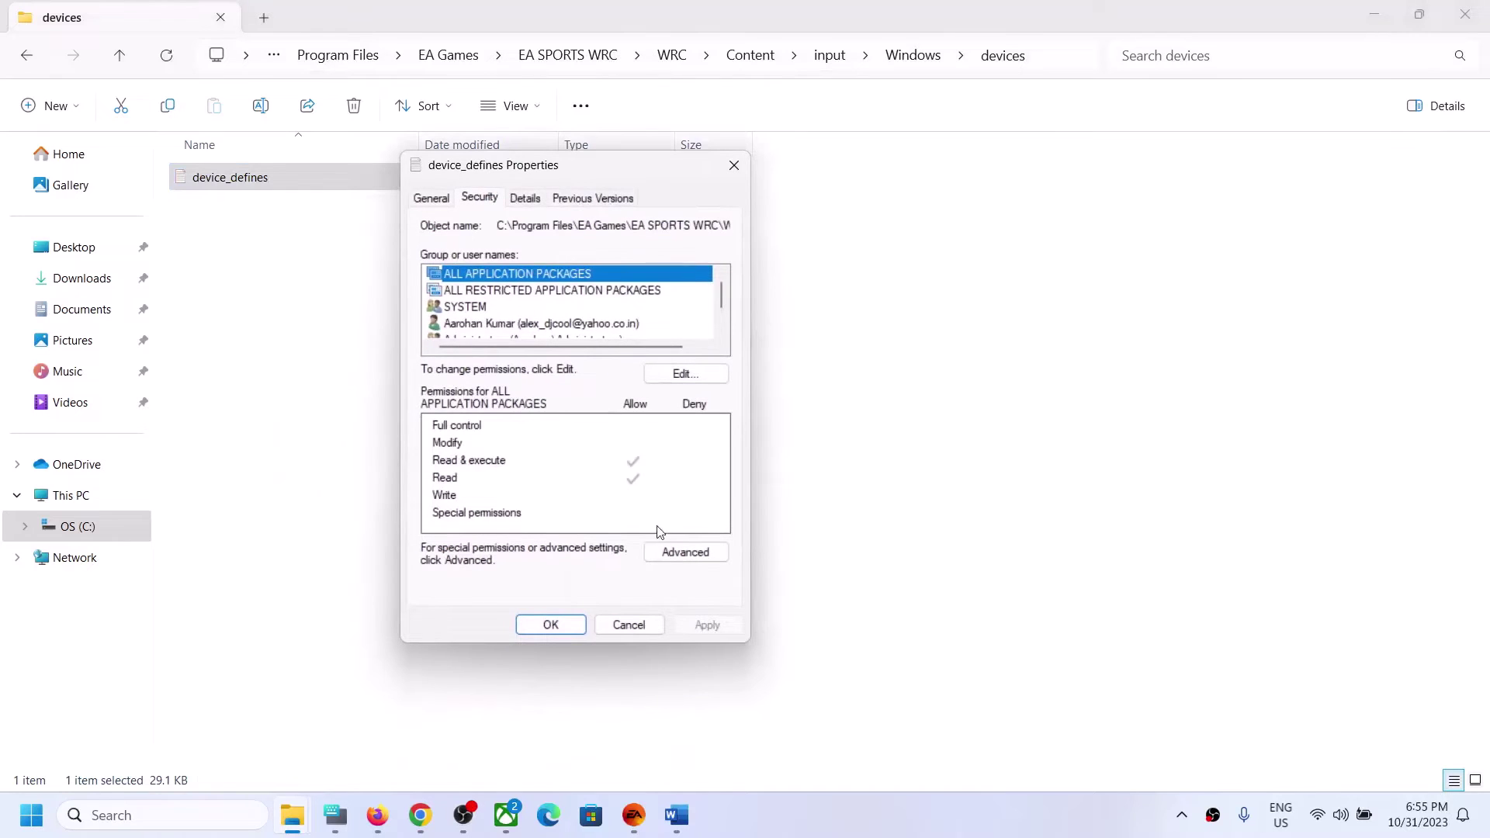
{"action": "left_click", "coordinate": [683, 548]}
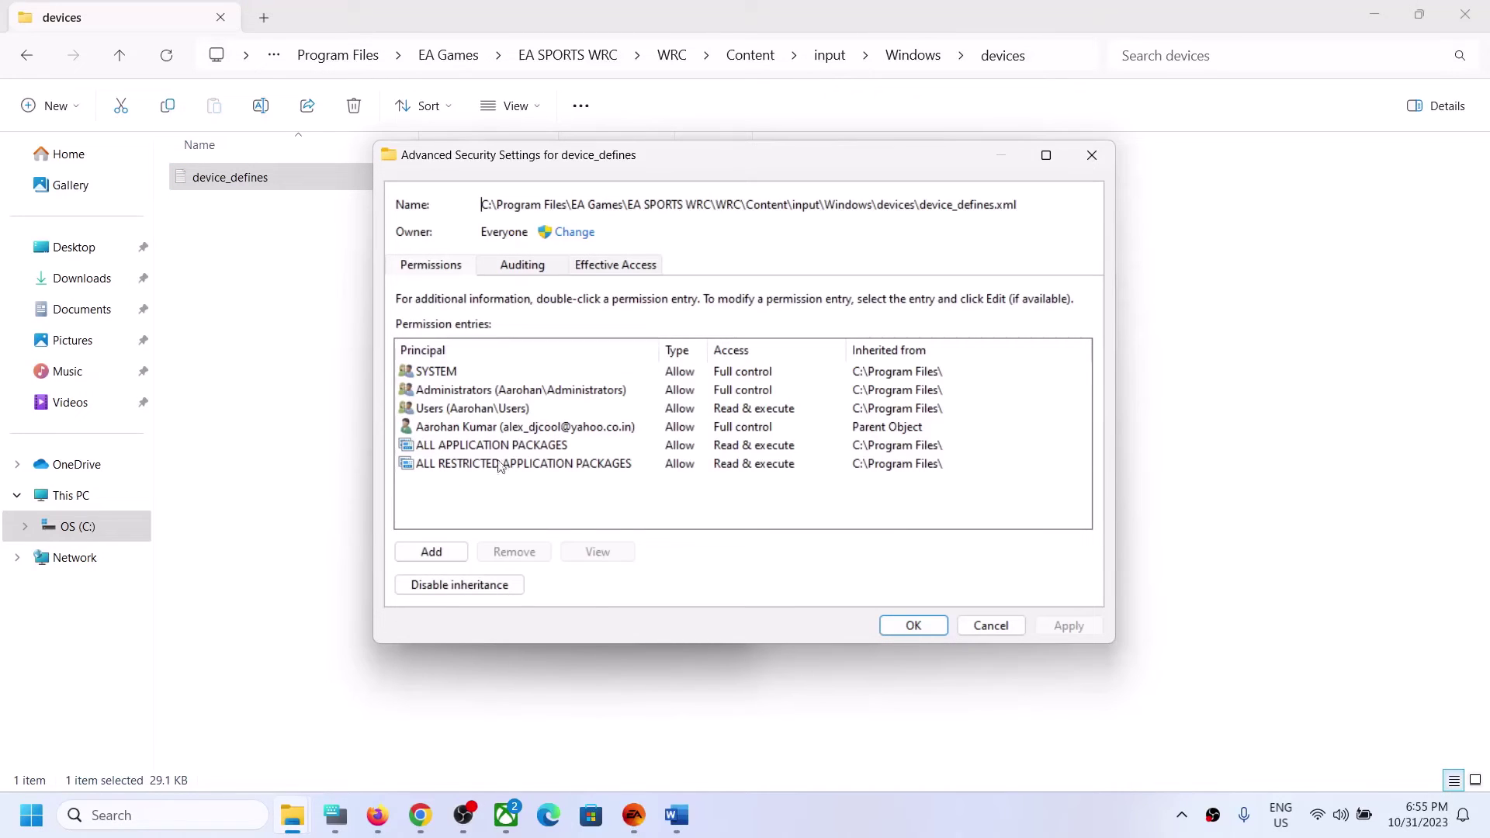
Add a permission entry giving Everyone Full control, apply it, and close the dialogs.
{"action": "left_click", "coordinate": [433, 552]}
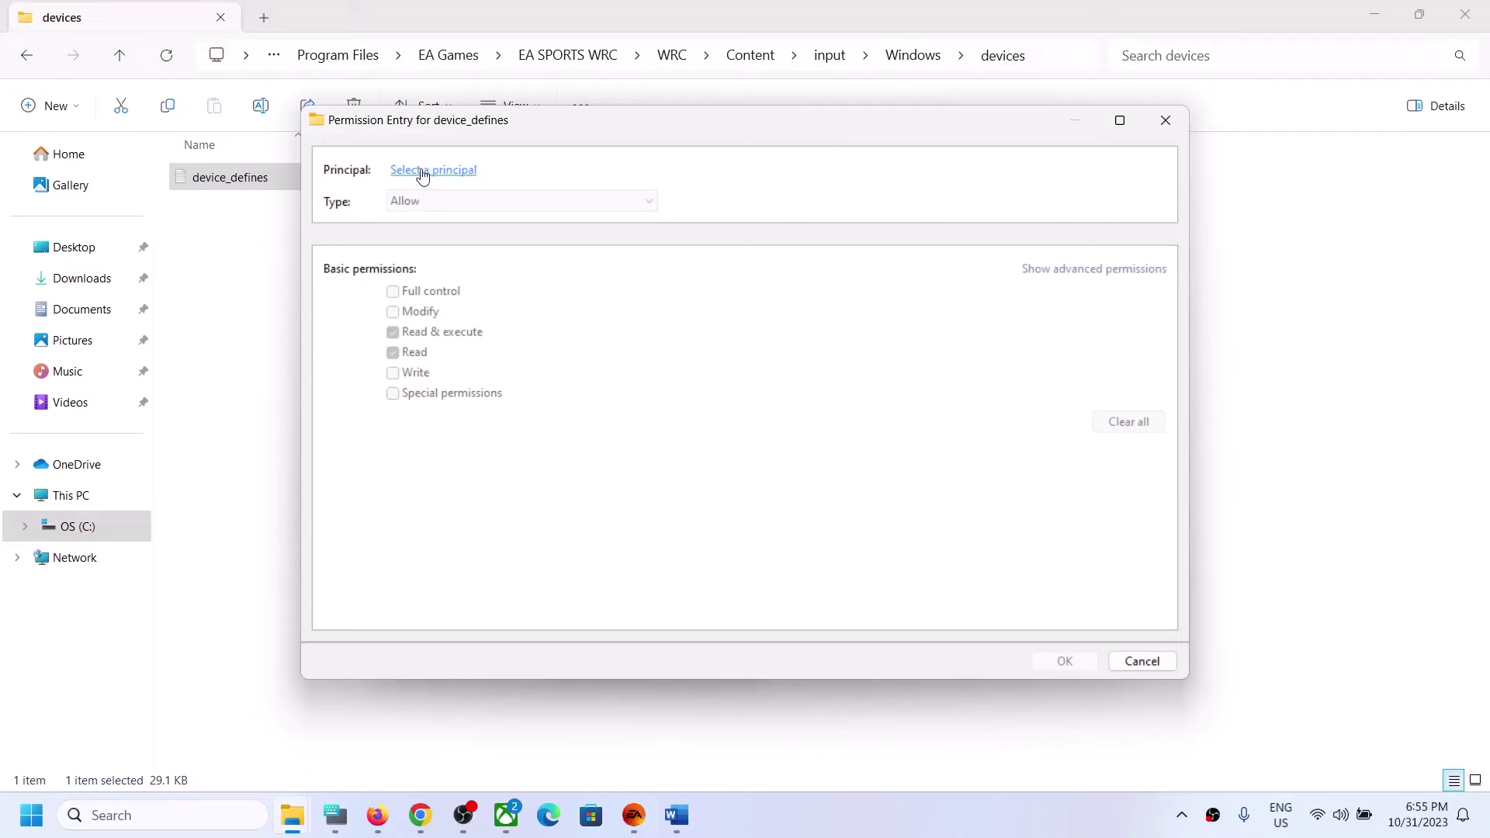
{"action": "left_click", "coordinate": [419, 171]}
{"action": "type", "text": "eve"}
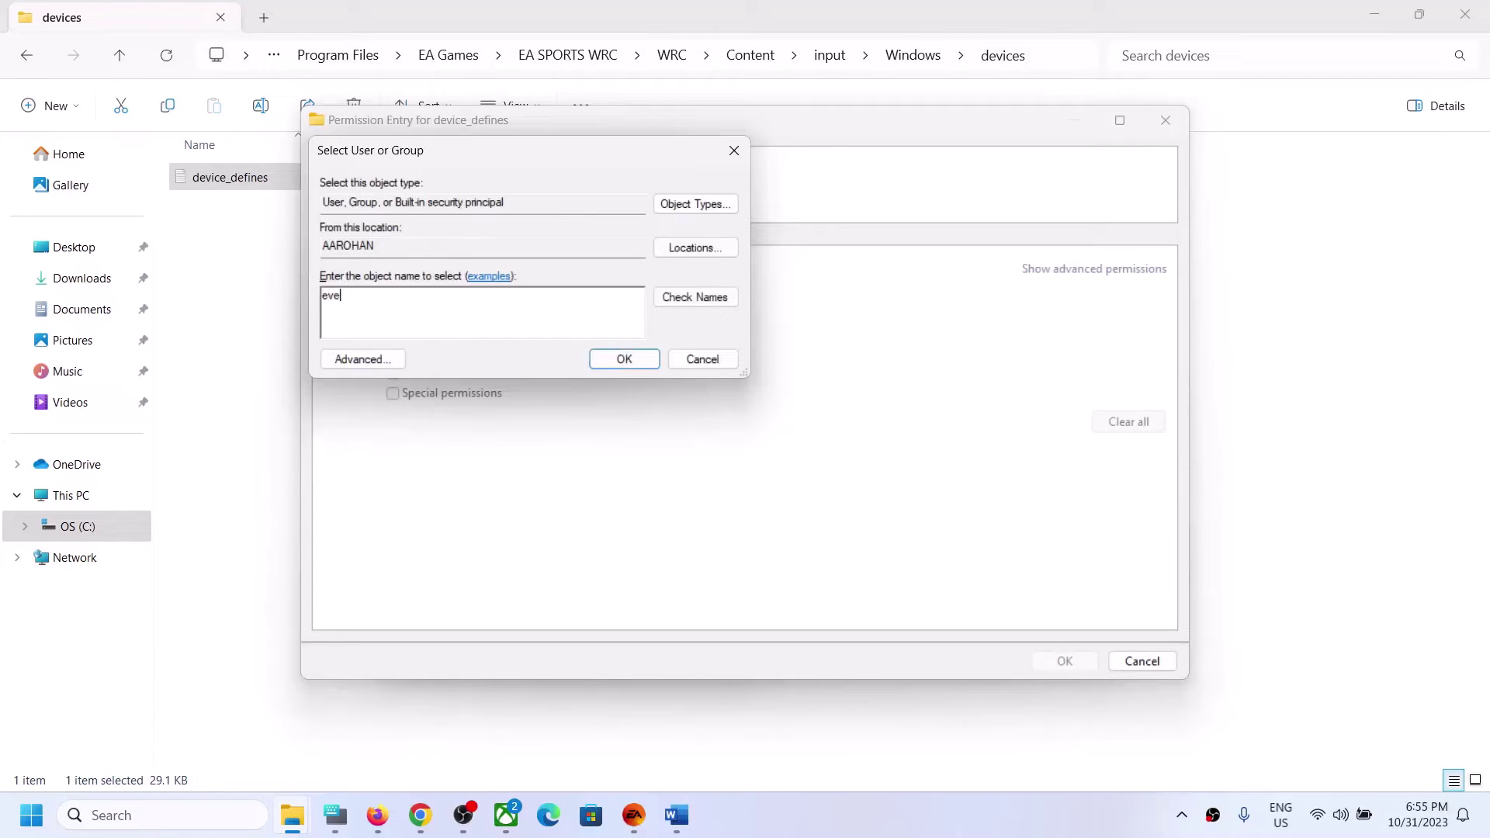
{"action": "type", "text": "ryone"}
{"action": "left_click", "coordinate": [702, 298]}
{"action": "left_click", "coordinate": [625, 358]}
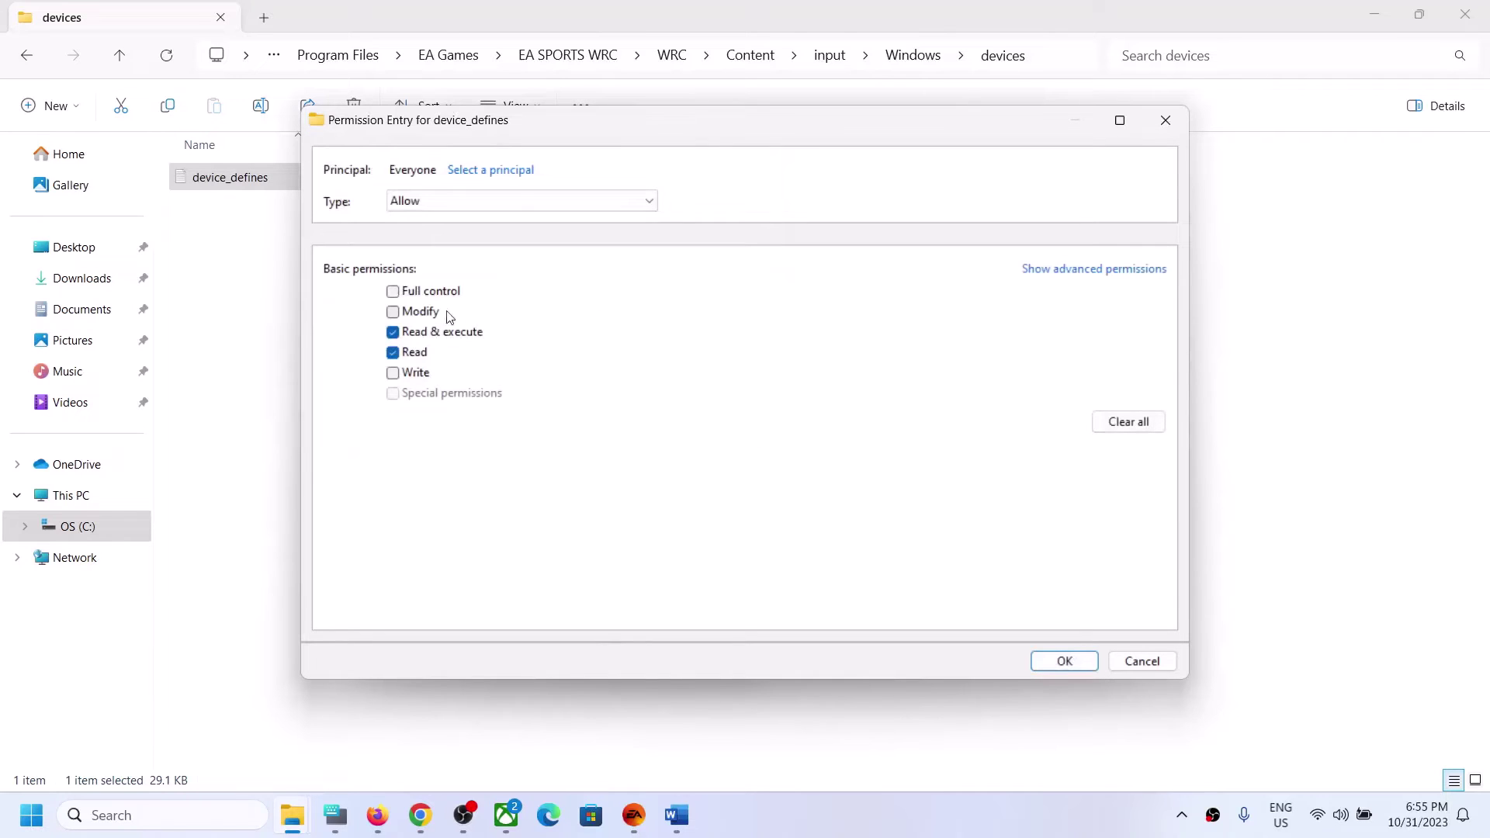
{"action": "left_click", "coordinate": [393, 292]}
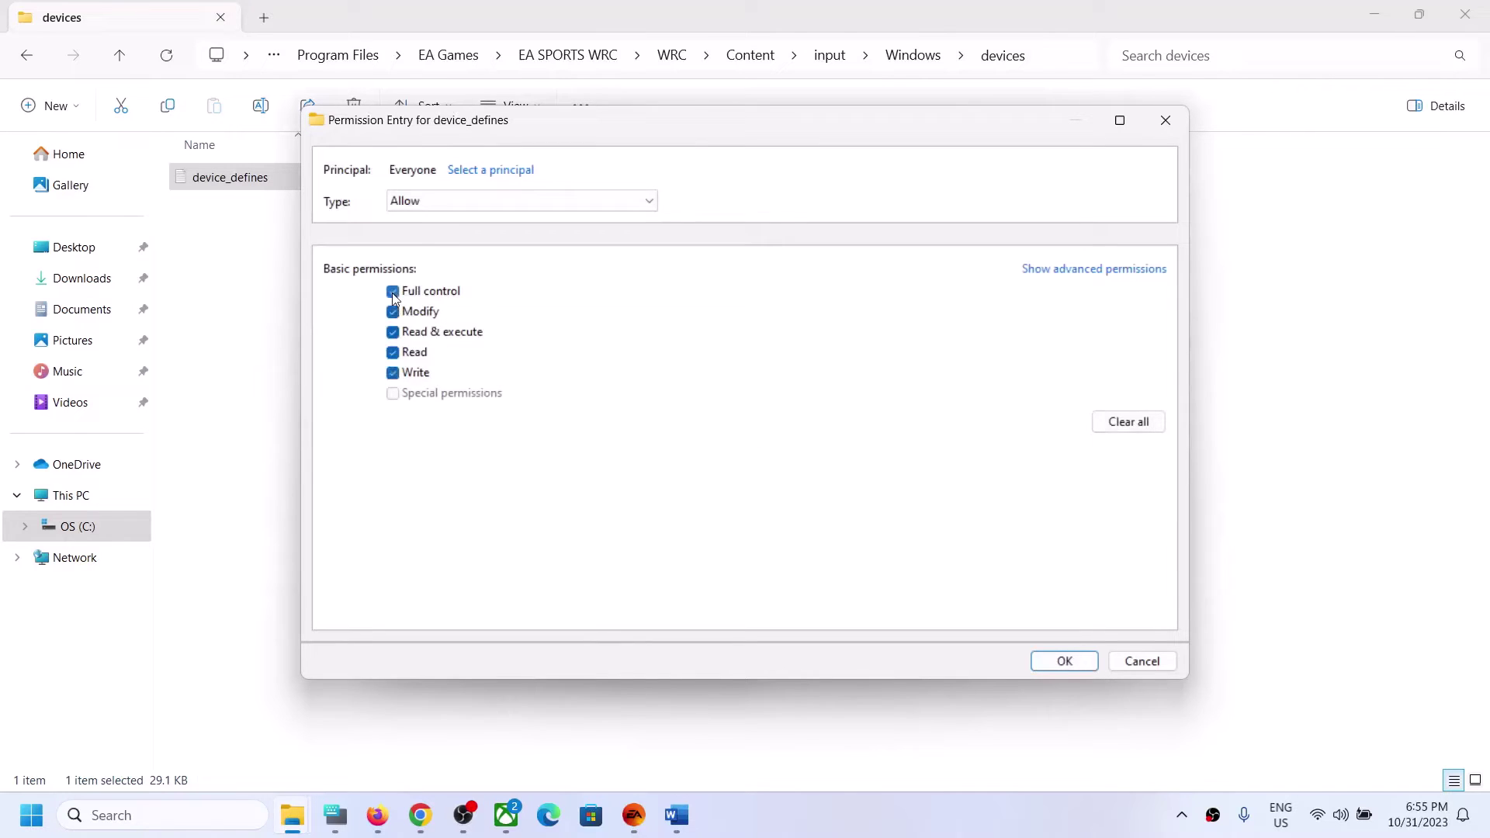
{"action": "left_click", "coordinate": [1085, 661]}
{"action": "left_click", "coordinate": [1068, 626]}
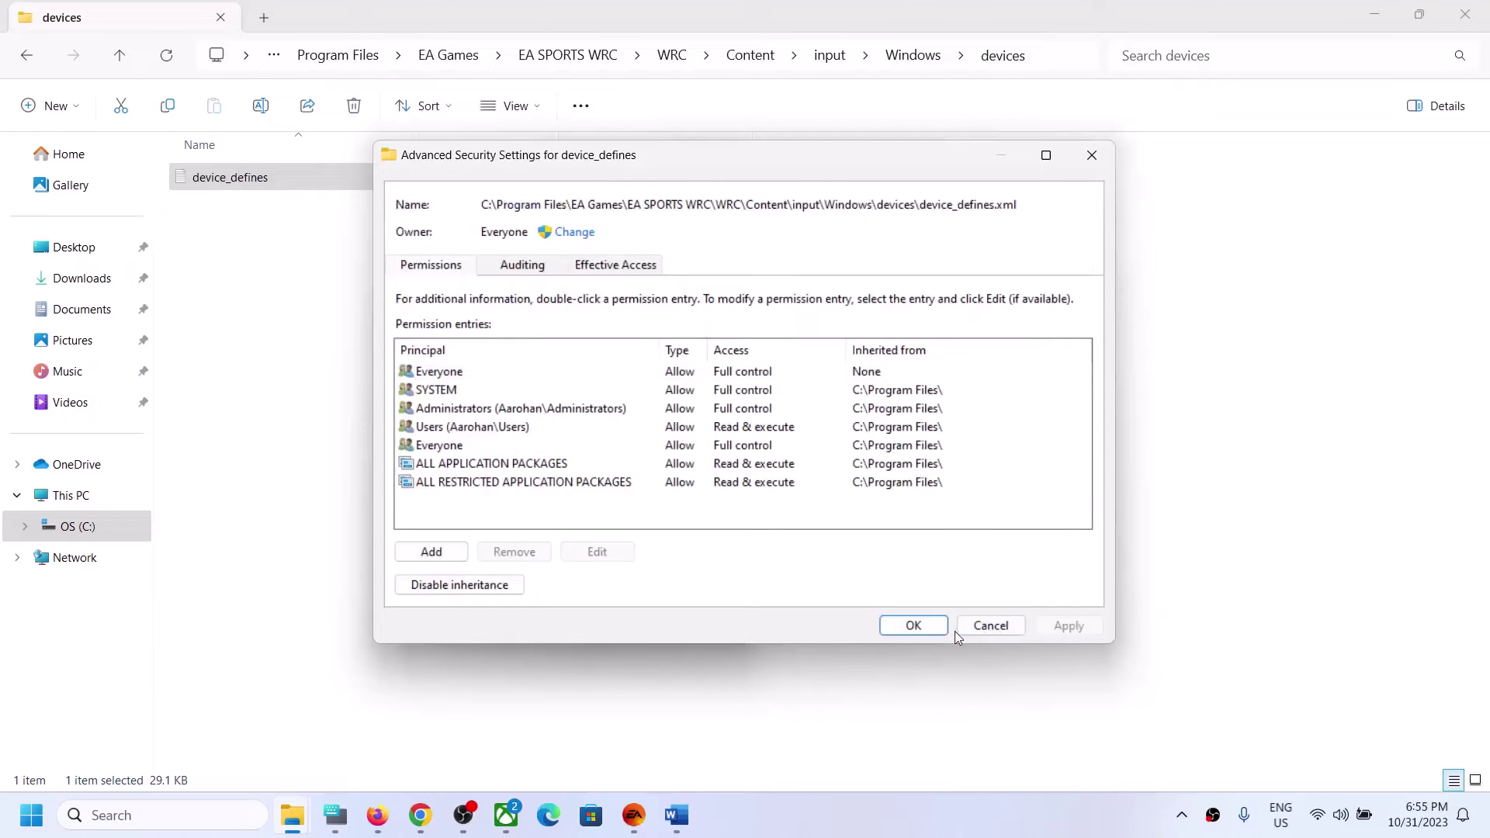
{"action": "left_click", "coordinate": [919, 625]}
{"action": "left_click", "coordinate": [550, 625]}
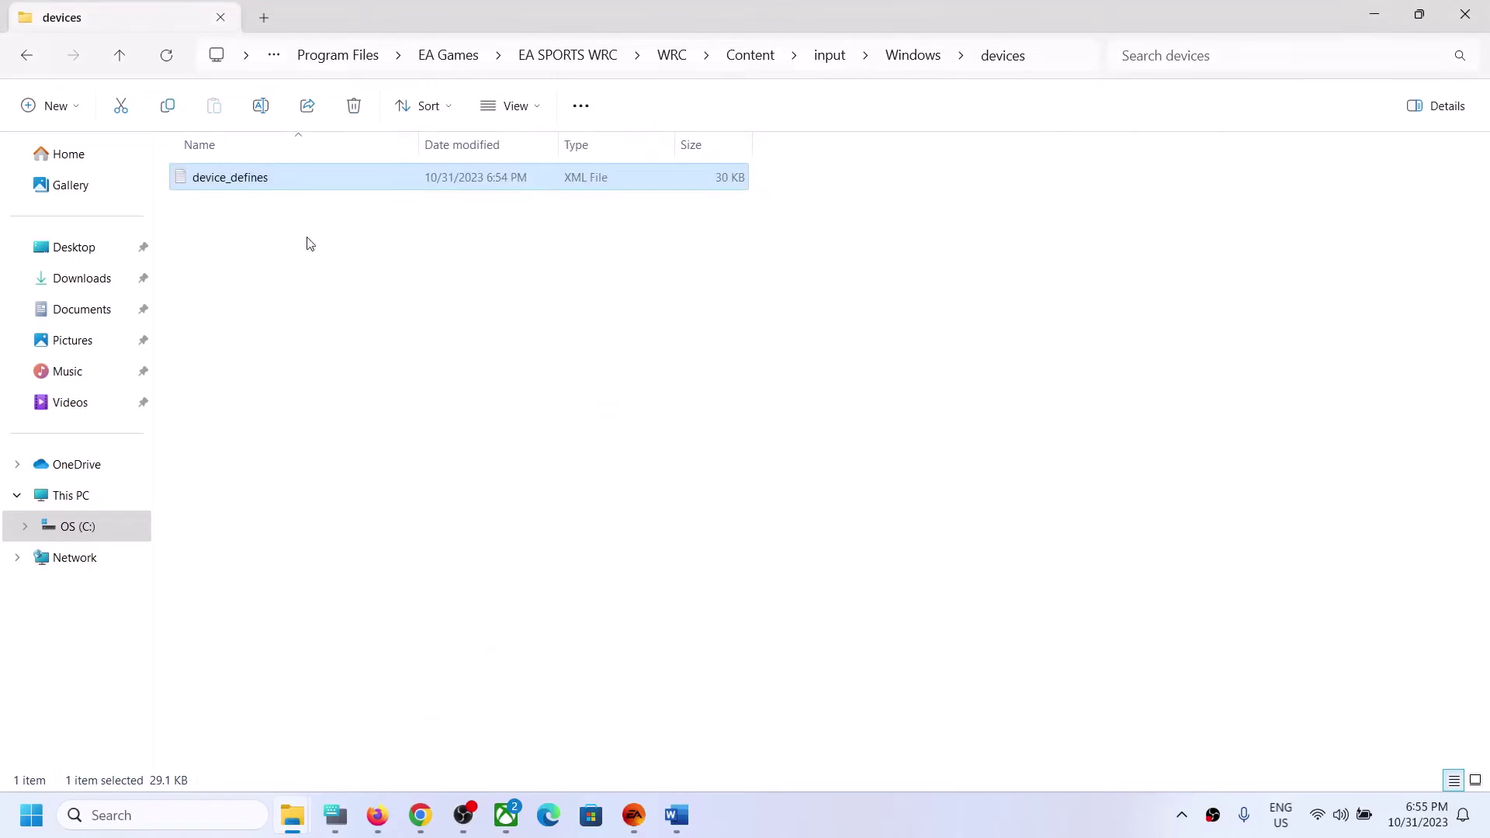
Open device_defines in Notepad and scroll to the closing </device_list> tag at the end.
{"action": "right_click", "coordinate": [263, 182]}
{"action": "mouse_move", "coordinate": [375, 277]}
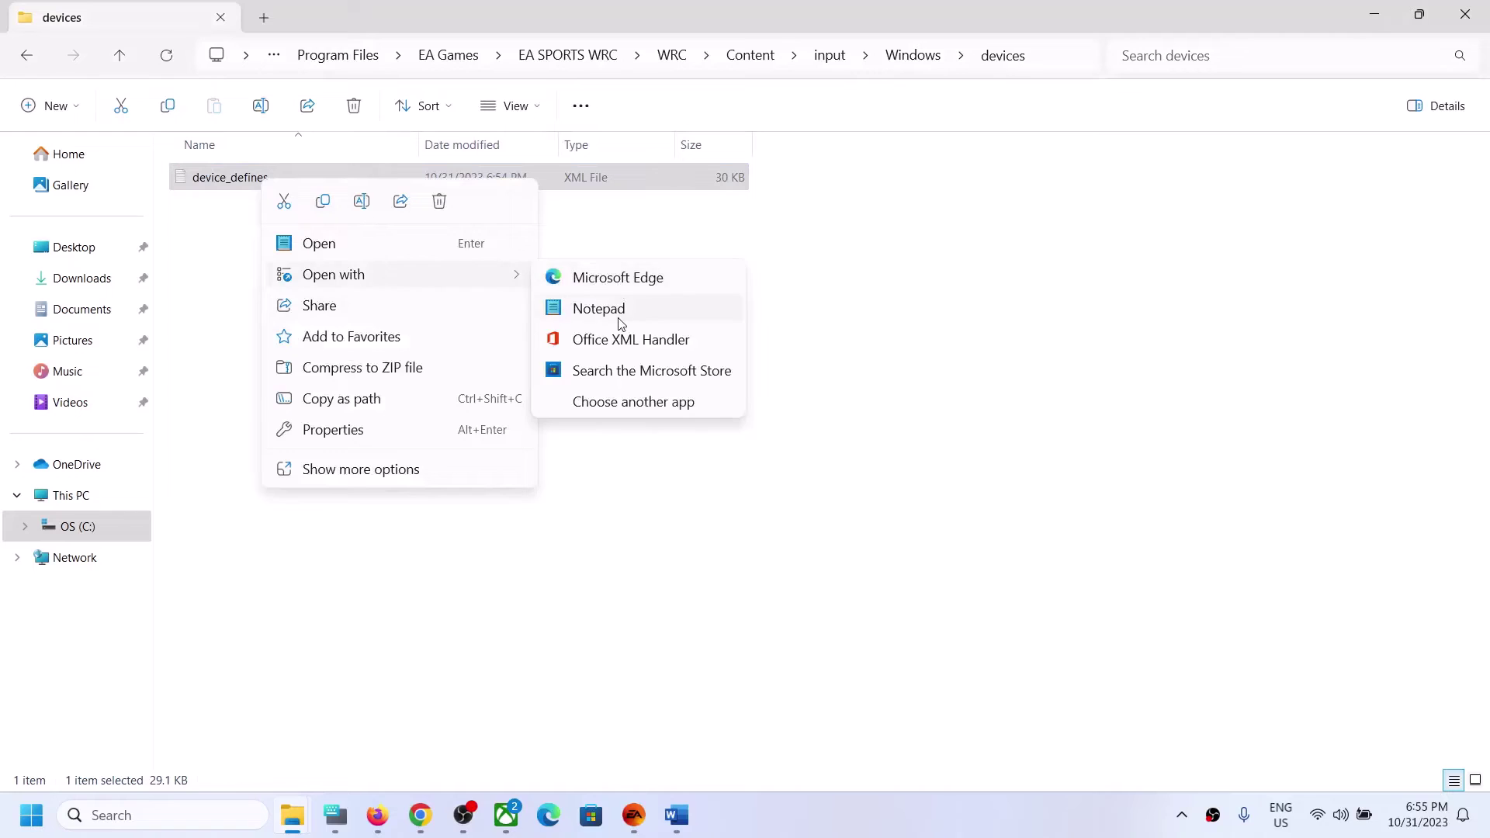
{"action": "left_click", "coordinate": [609, 307]}
{"action": "scroll", "coordinate": [1265, 411], "scroll_direction": "down", "scroll_amount": 5}
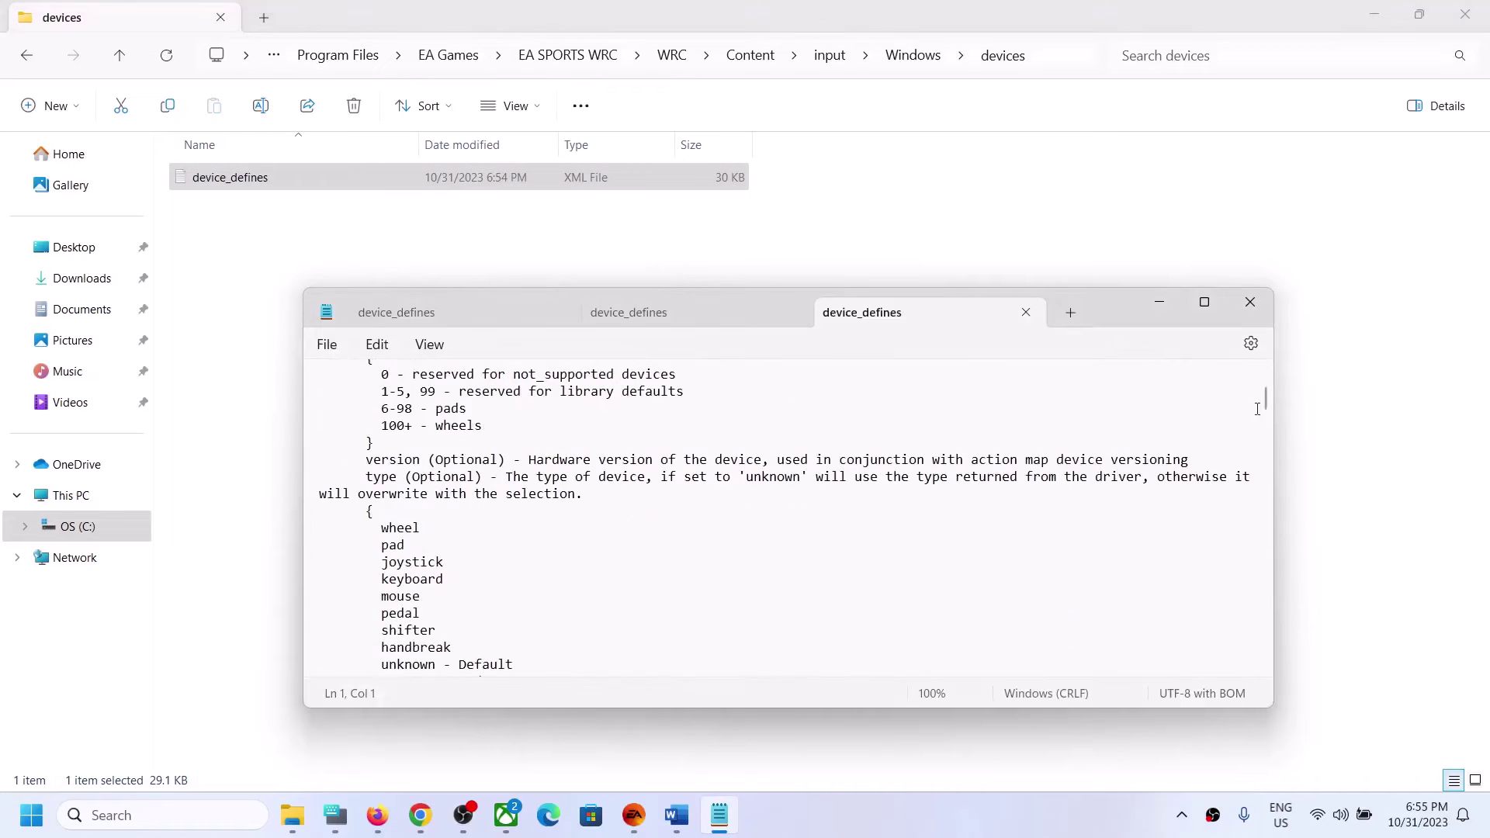
{"action": "left_click_drag", "start_coordinate": [1264, 408], "coordinate": [1282, 669]}
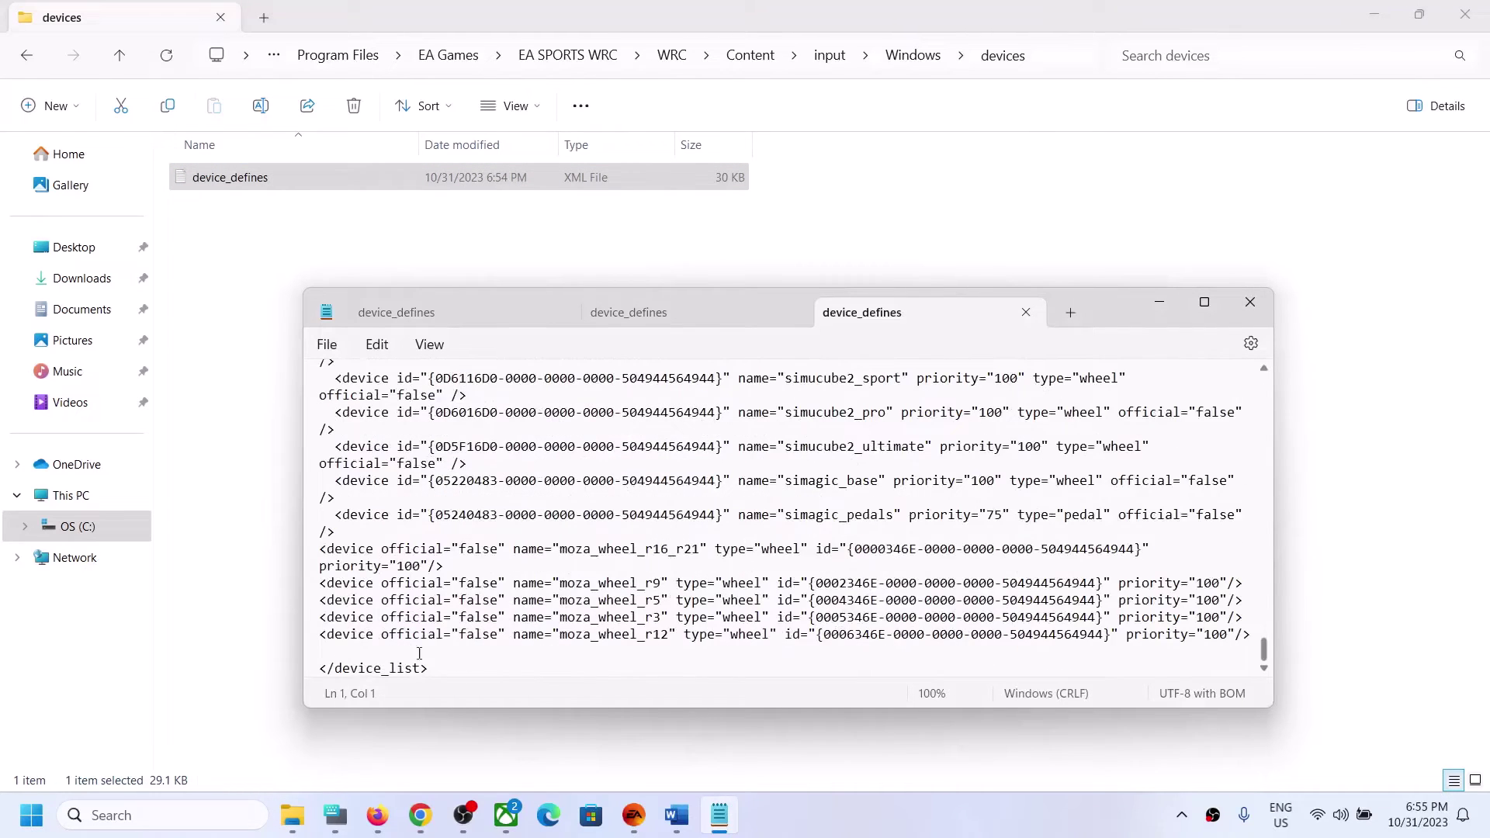
{"action": "left_click_drag", "start_coordinate": [439, 671], "coordinate": [349, 679]}
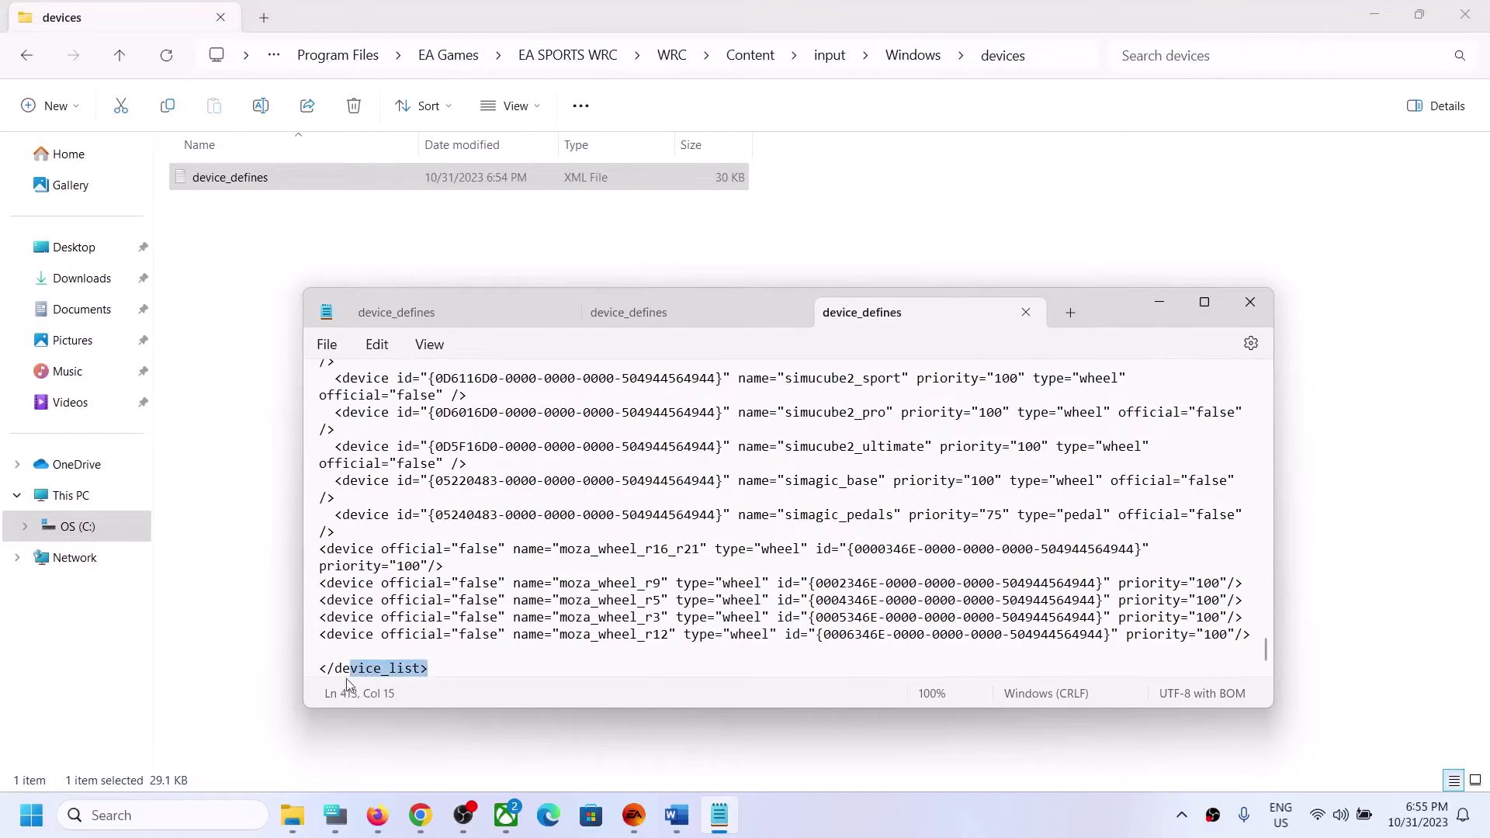
Glance at the Word device lines, then save device_defines with the caret below moza_wheel_r12.
{"action": "left_click", "coordinate": [676, 815]}
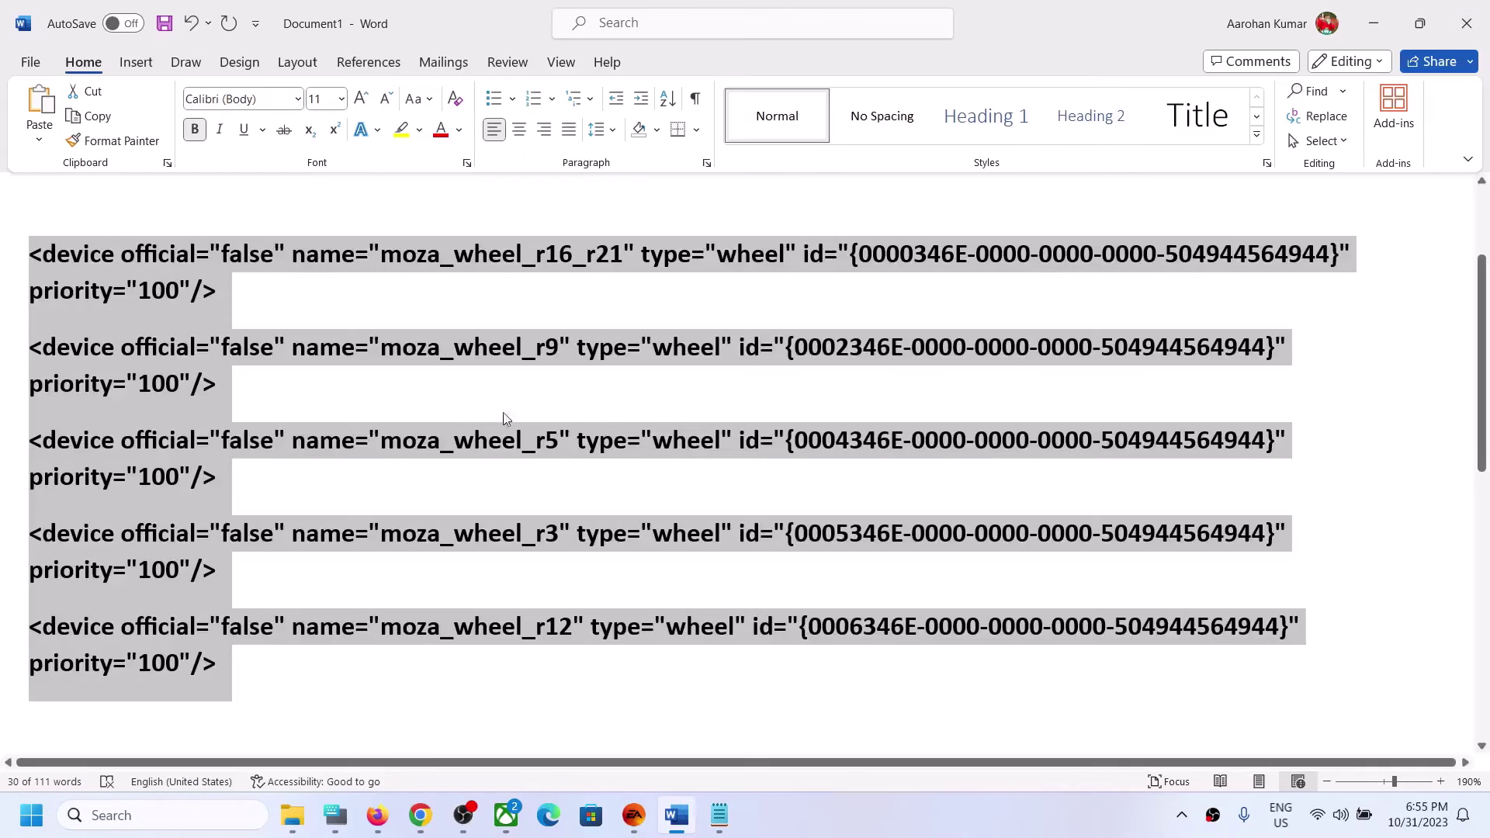
{"action": "left_click", "coordinate": [1374, 23]}
{"action": "left_click", "coordinate": [339, 589]}
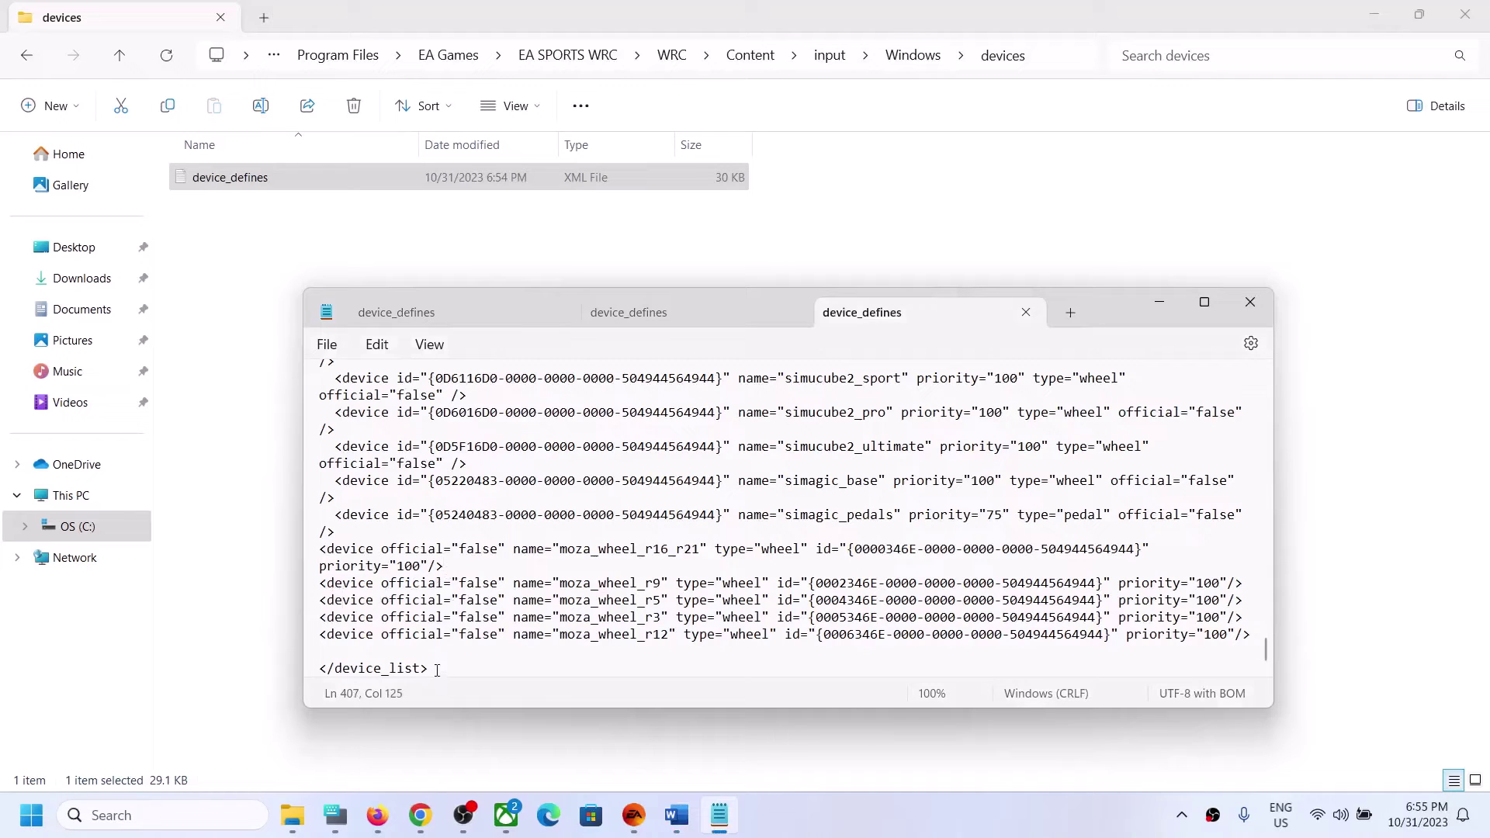
{"action": "left_click", "coordinate": [504, 649]}
{"action": "left_click", "coordinate": [328, 346]}
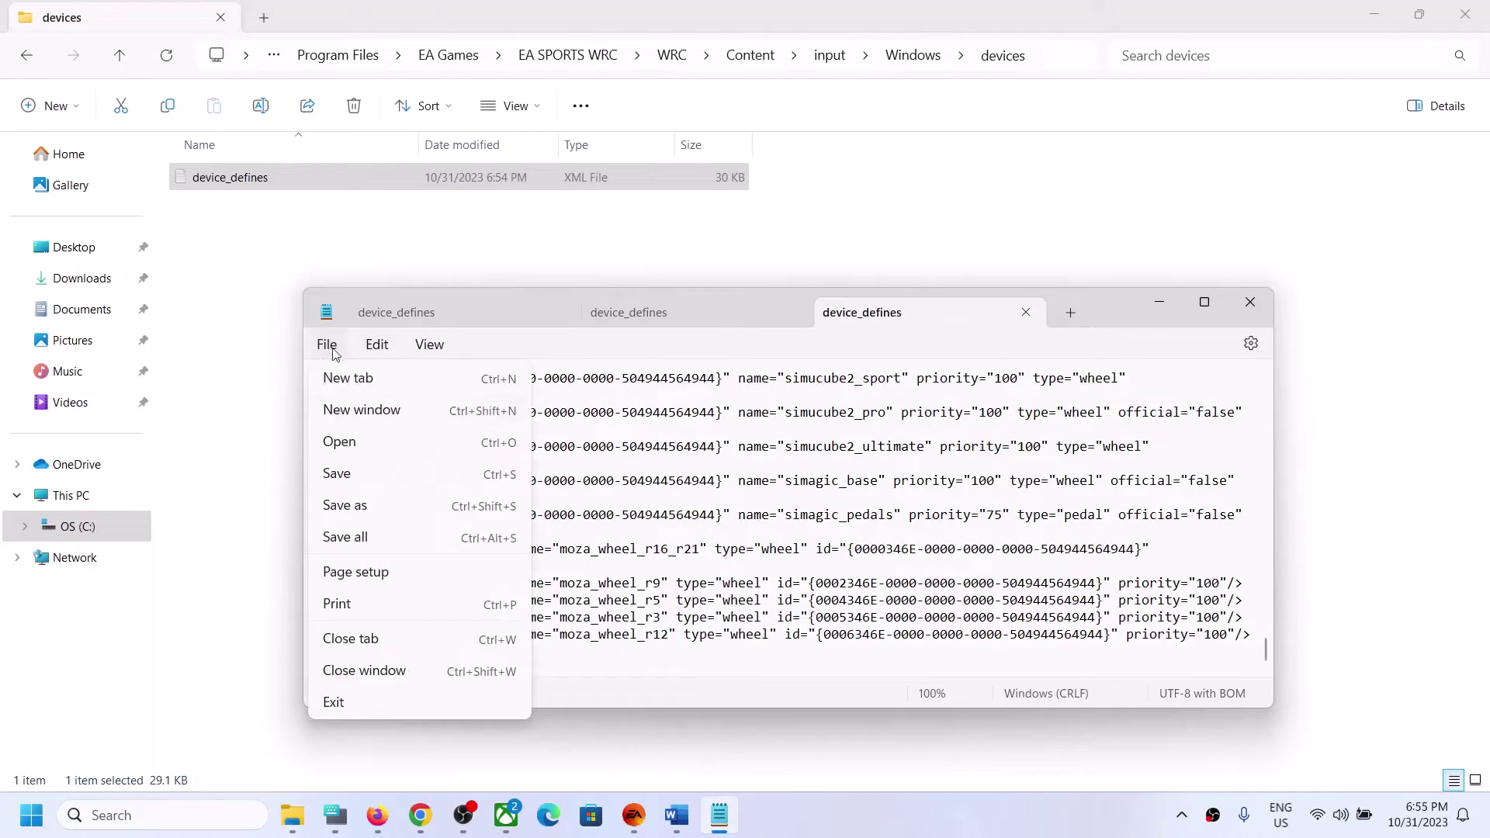
{"action": "left_click", "coordinate": [353, 475]}
{"action": "left_click", "coordinate": [1161, 302]}
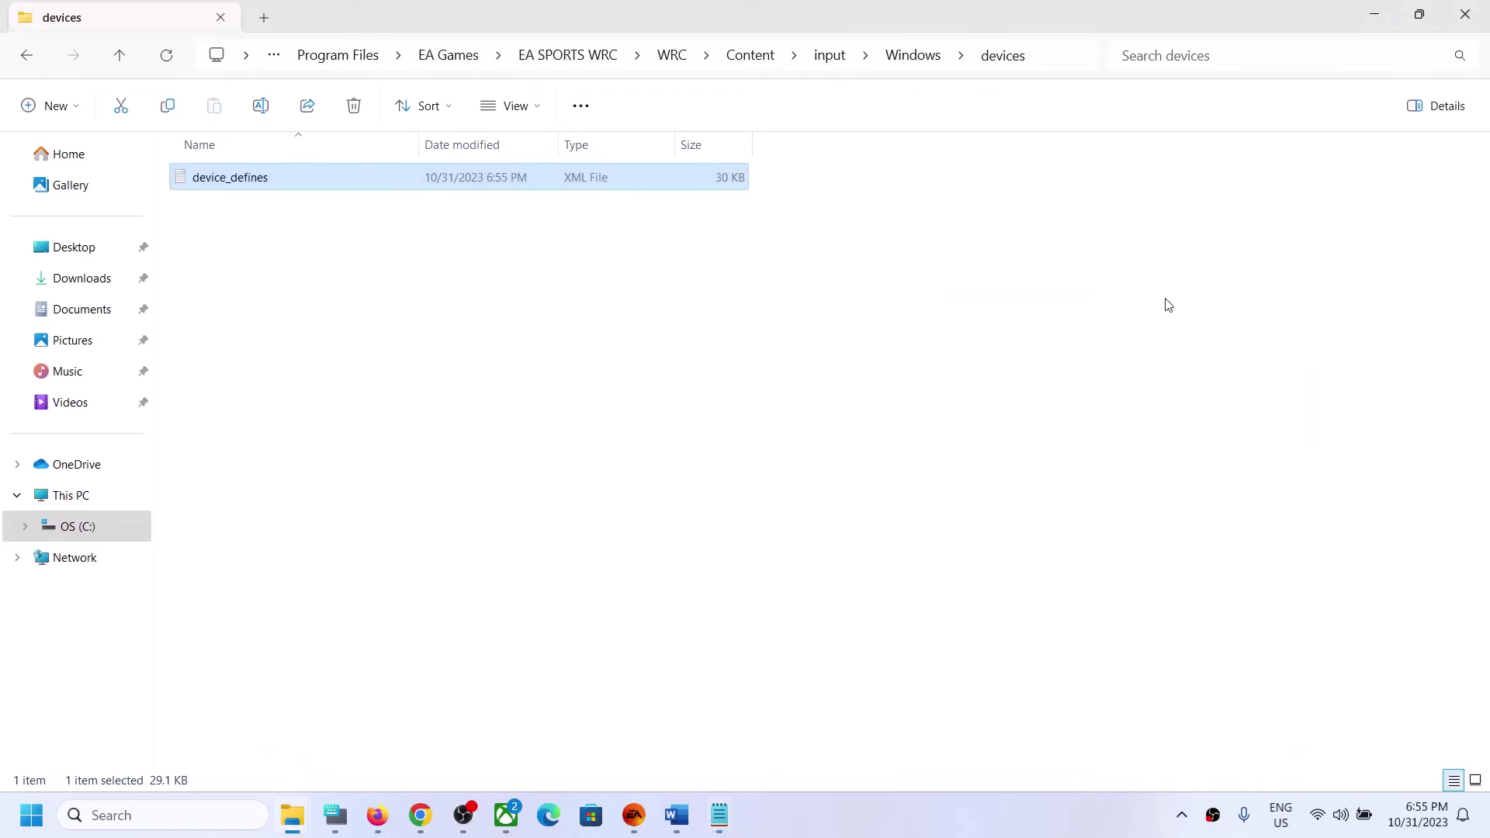
{"action": "left_click", "coordinate": [634, 815]}
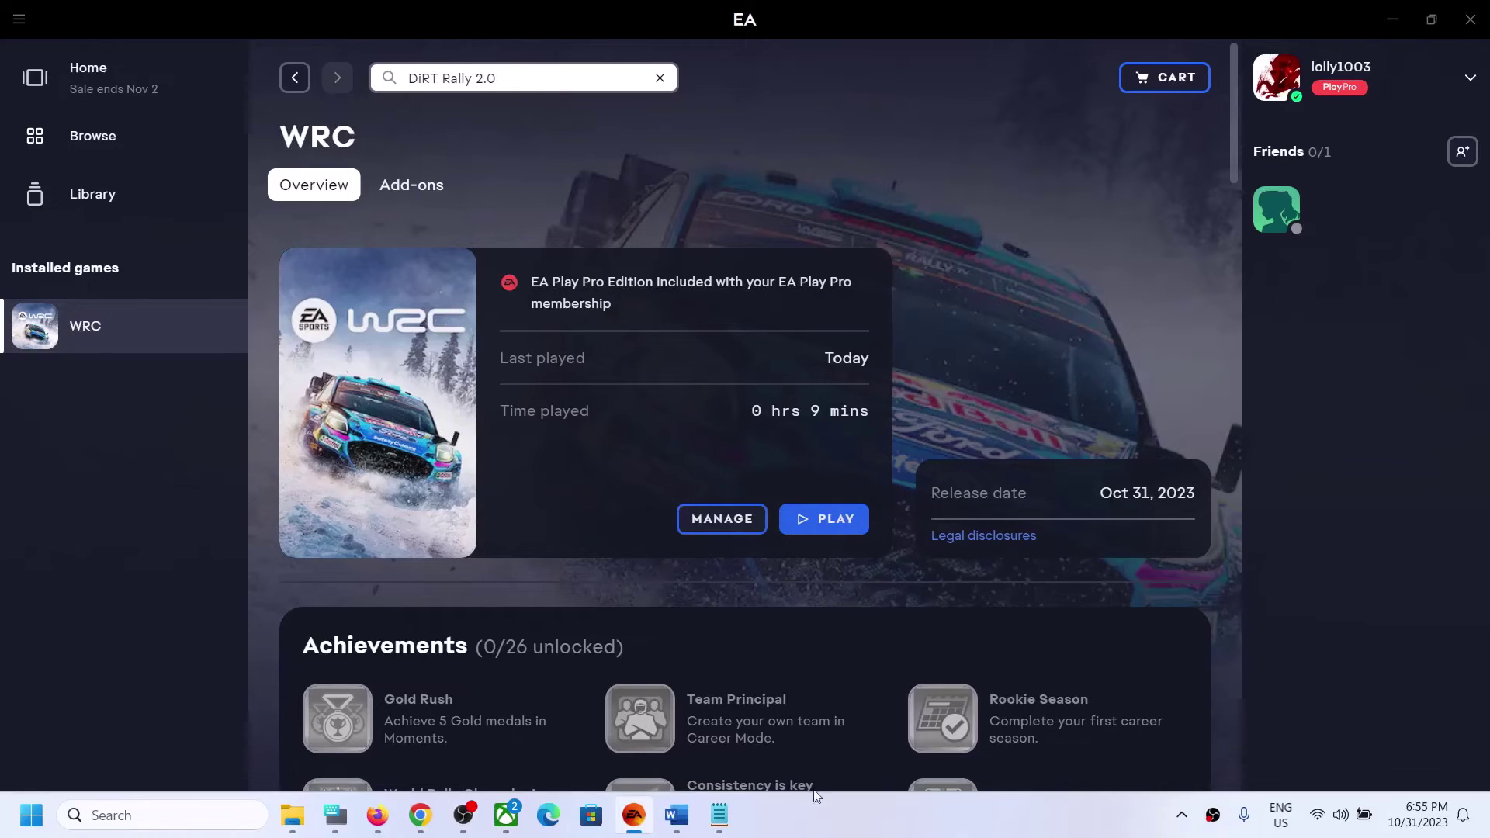
{"action": "mouse_move", "coordinate": [720, 814]}
{"action": "left_click", "coordinate": [783, 742]}
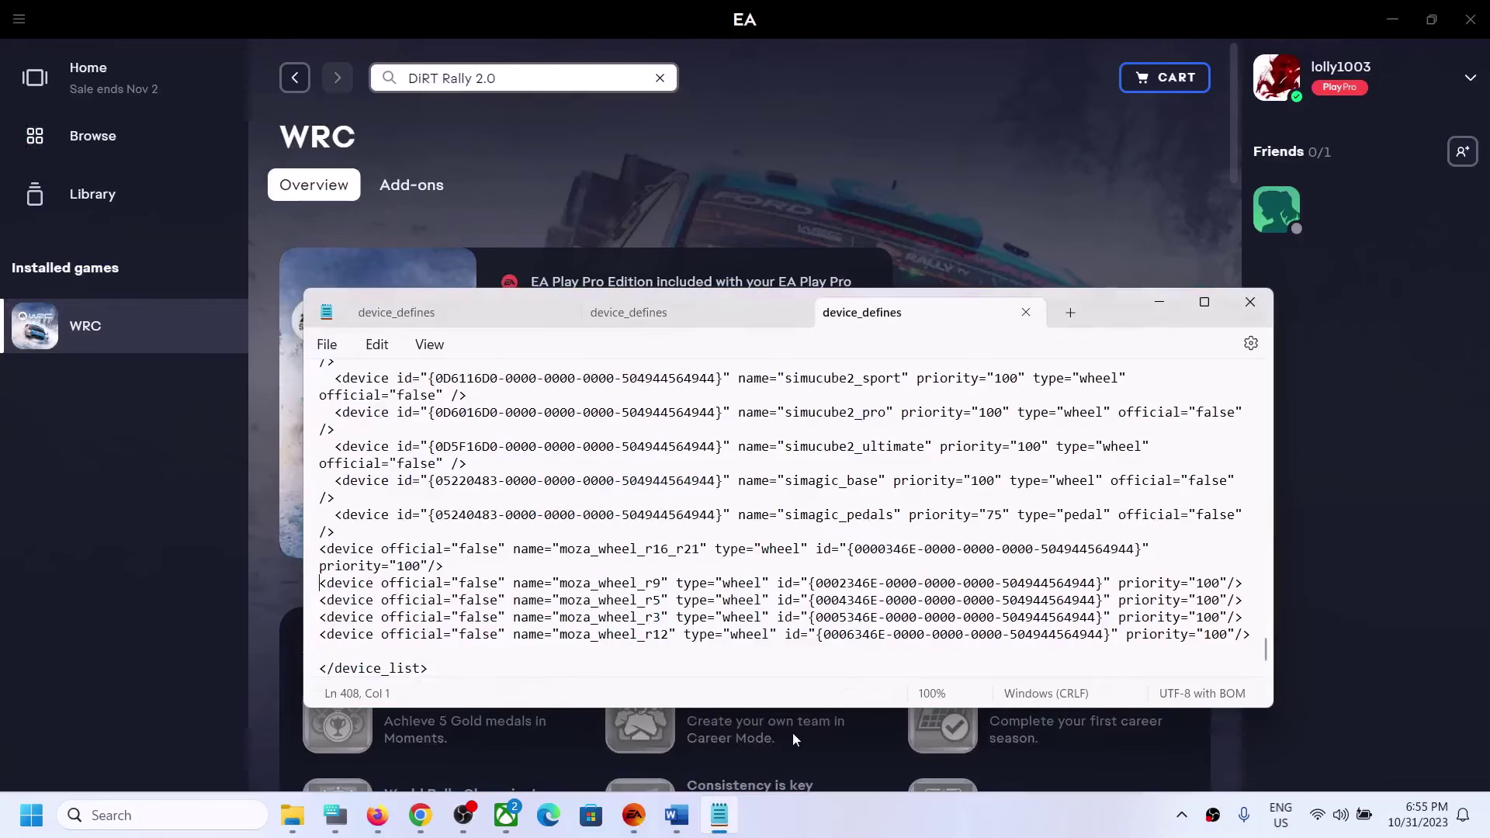
{"action": "key", "text": "super+d"}
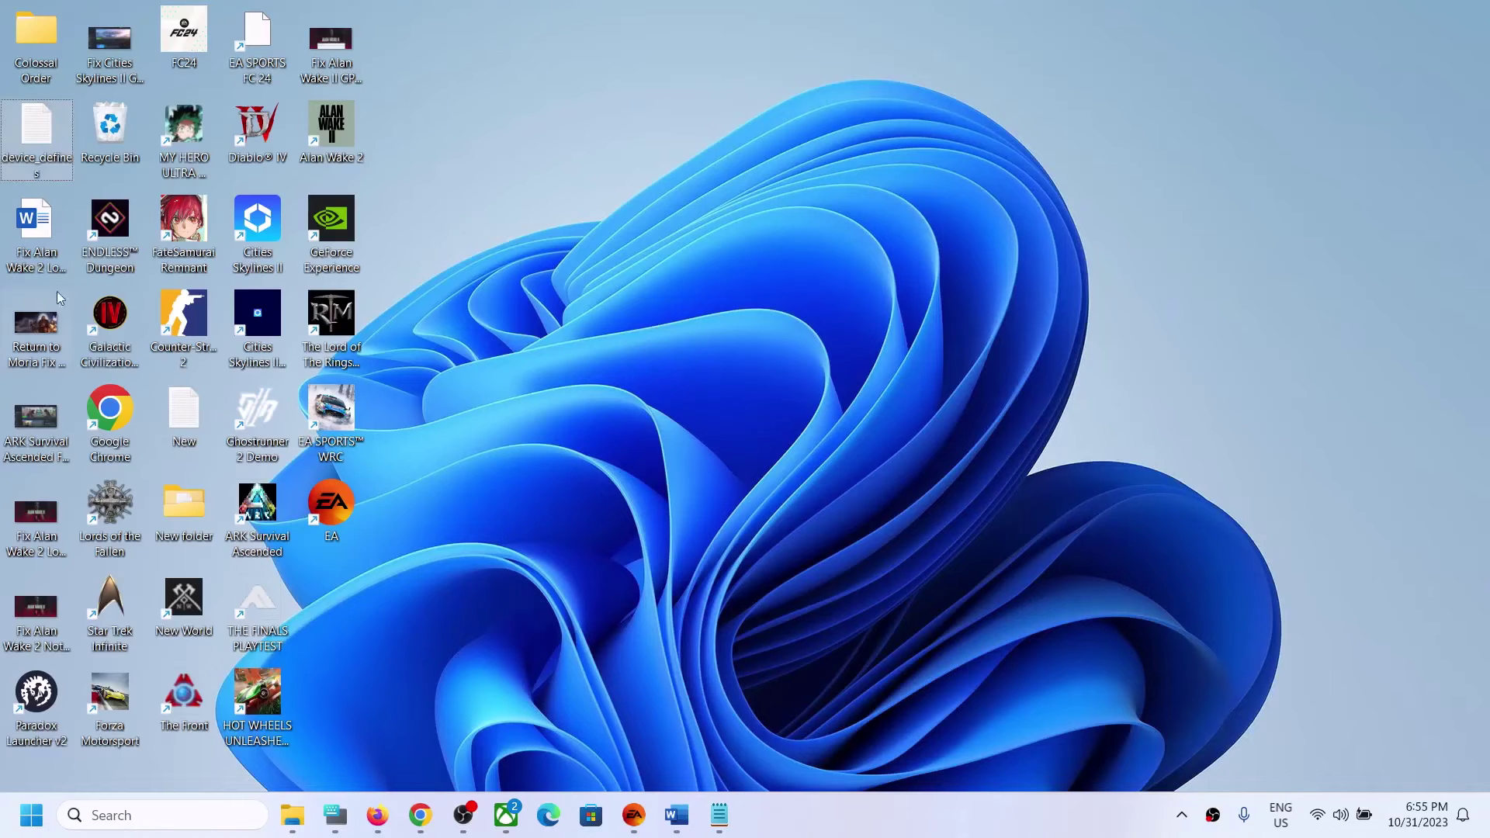
{"action": "right_click", "coordinate": [40, 137]}
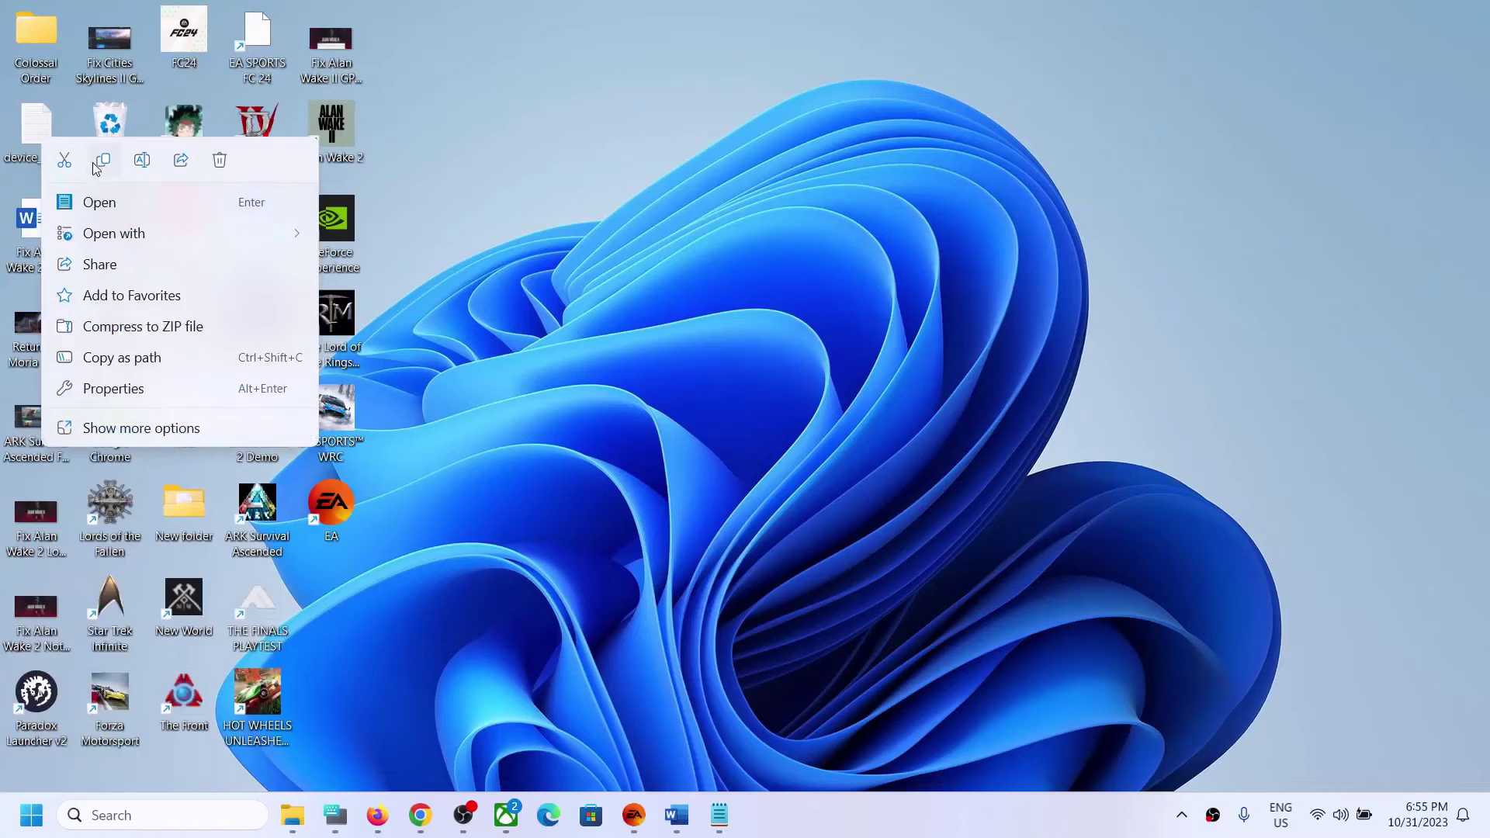
{"action": "left_click", "coordinate": [100, 162]}
{"action": "mouse_move", "coordinate": [302, 813]}
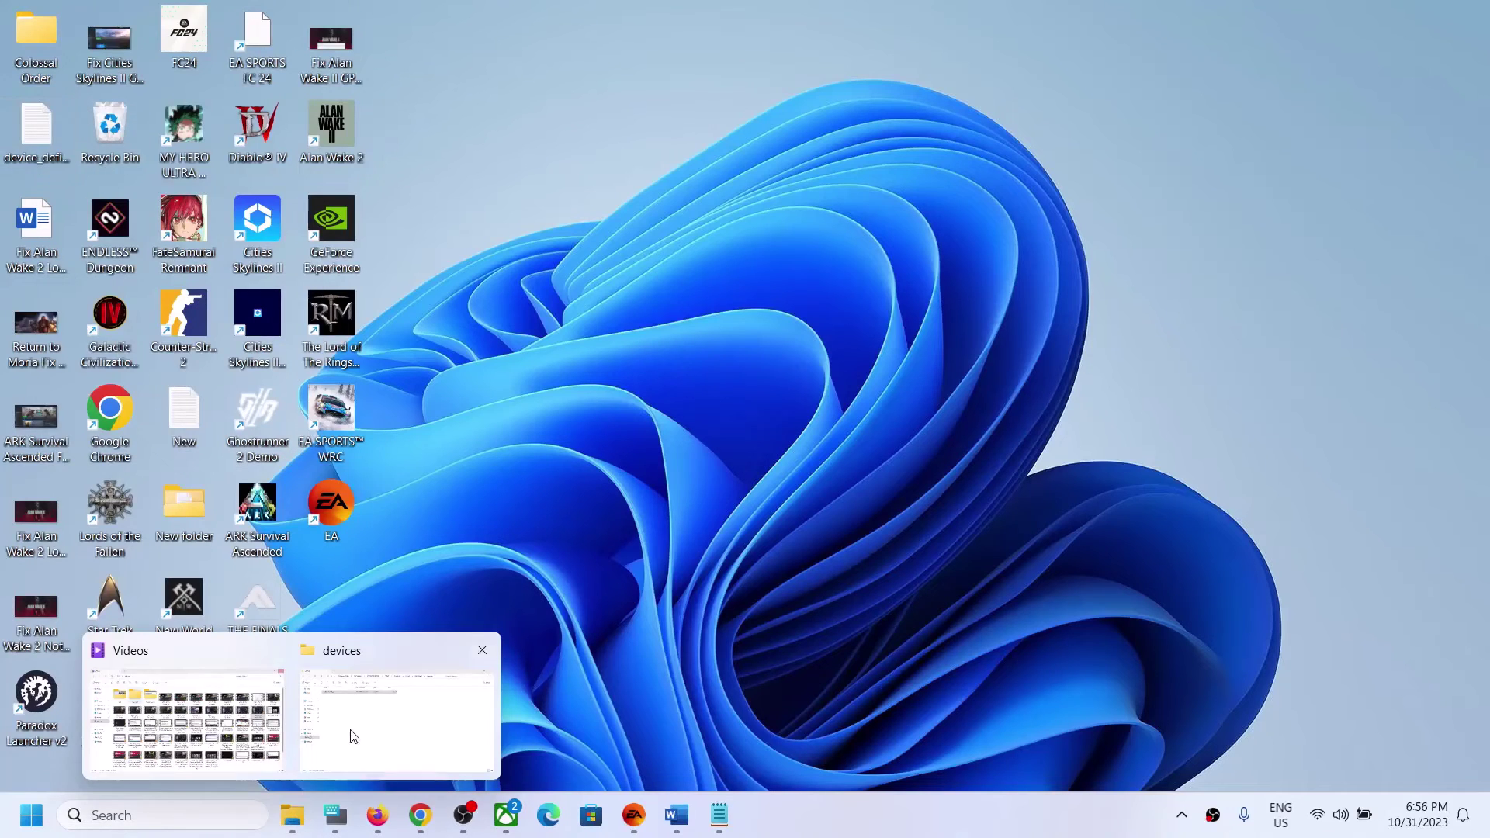
{"action": "left_click", "coordinate": [353, 735]}
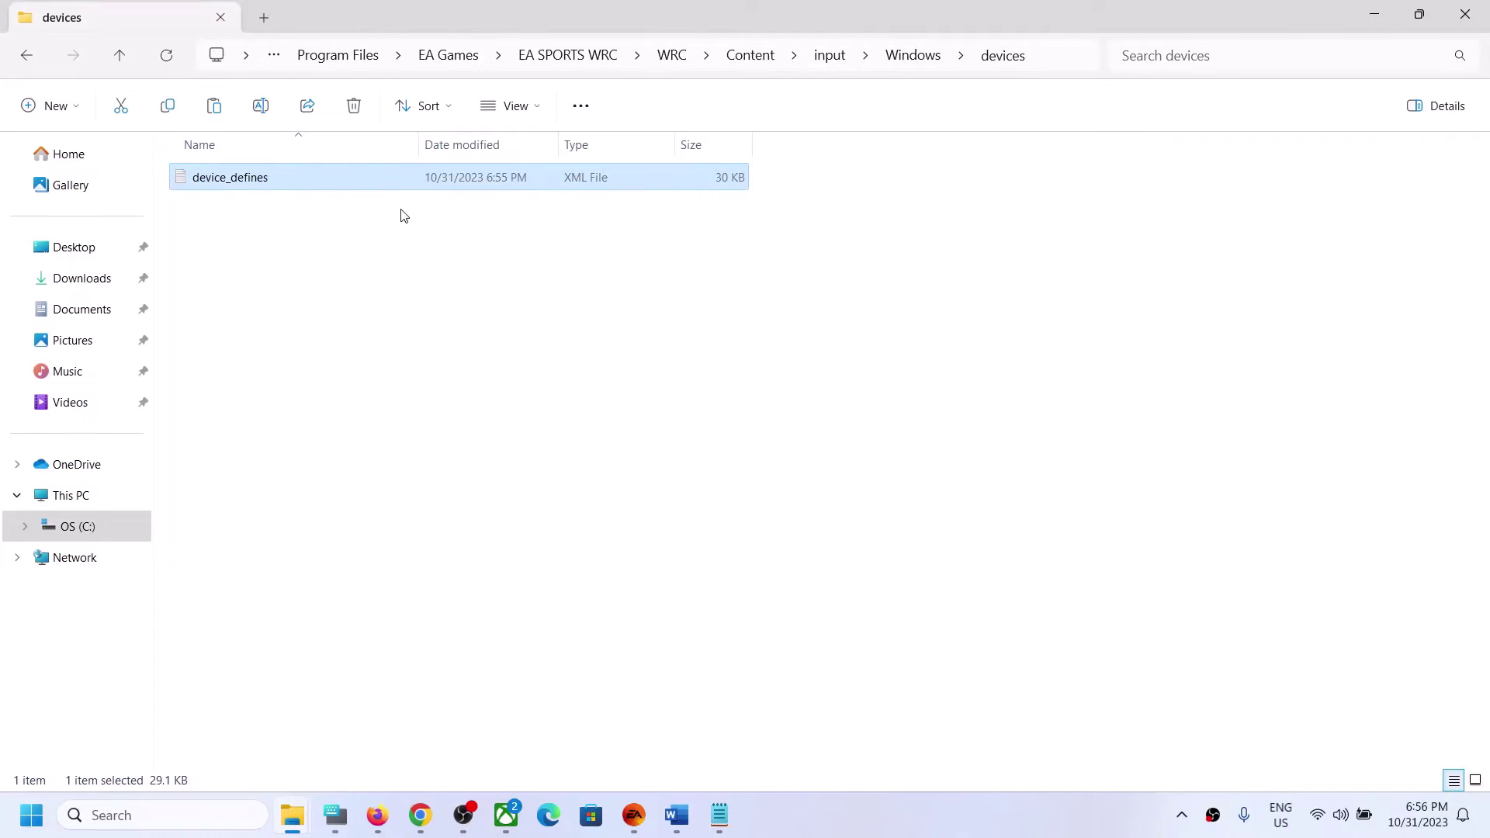
Back in Word, wrap the first Moza wheel device line in < and >.
{"action": "left_click", "coordinate": [693, 832]}
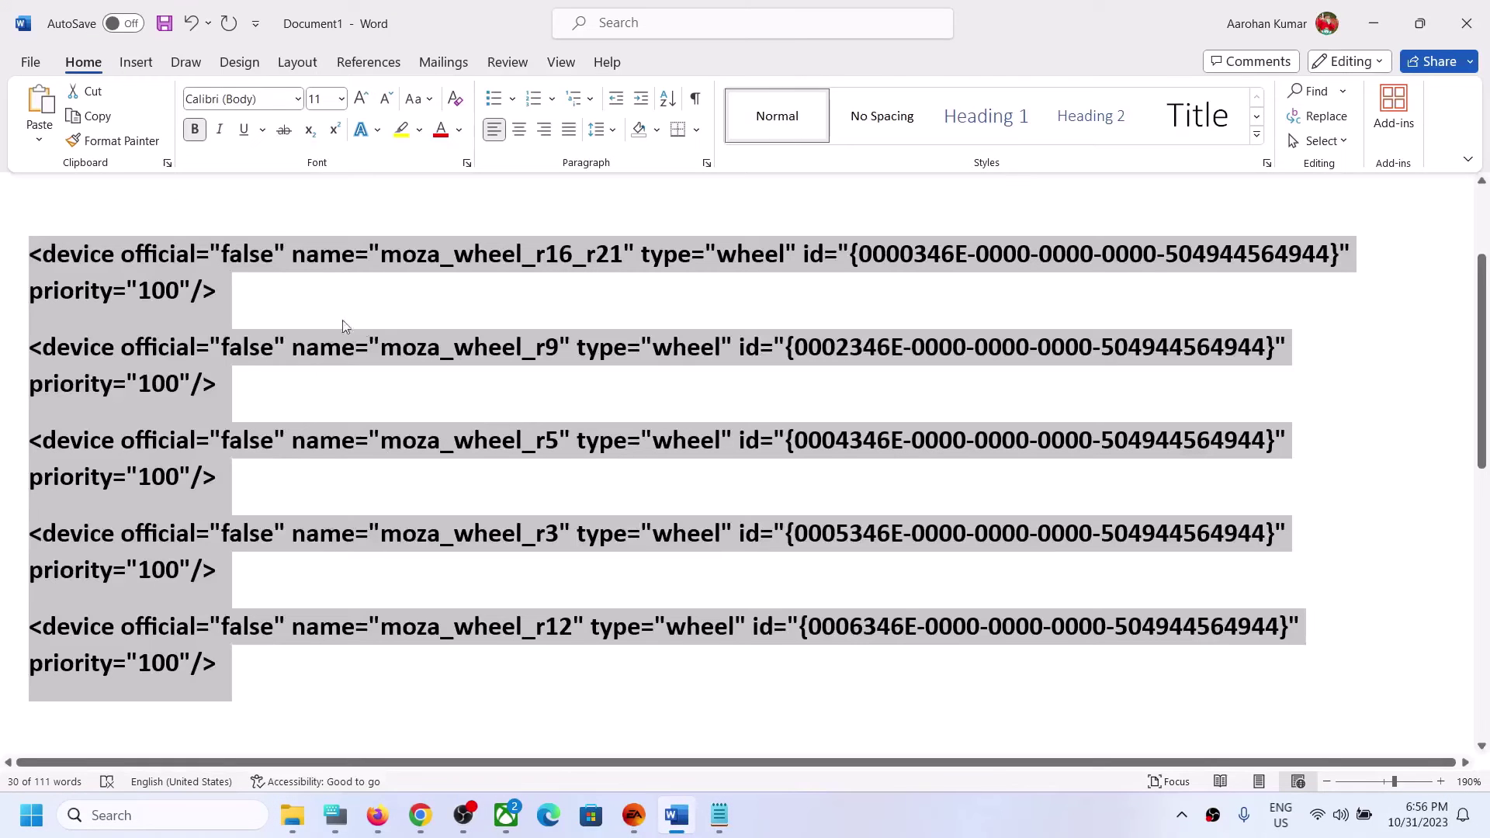
{"action": "scroll", "coordinate": [429, 508], "scroll_direction": "down", "scroll_amount": 3}
{"action": "scroll", "coordinate": [429, 508], "scroll_direction": "down", "scroll_amount": 6}
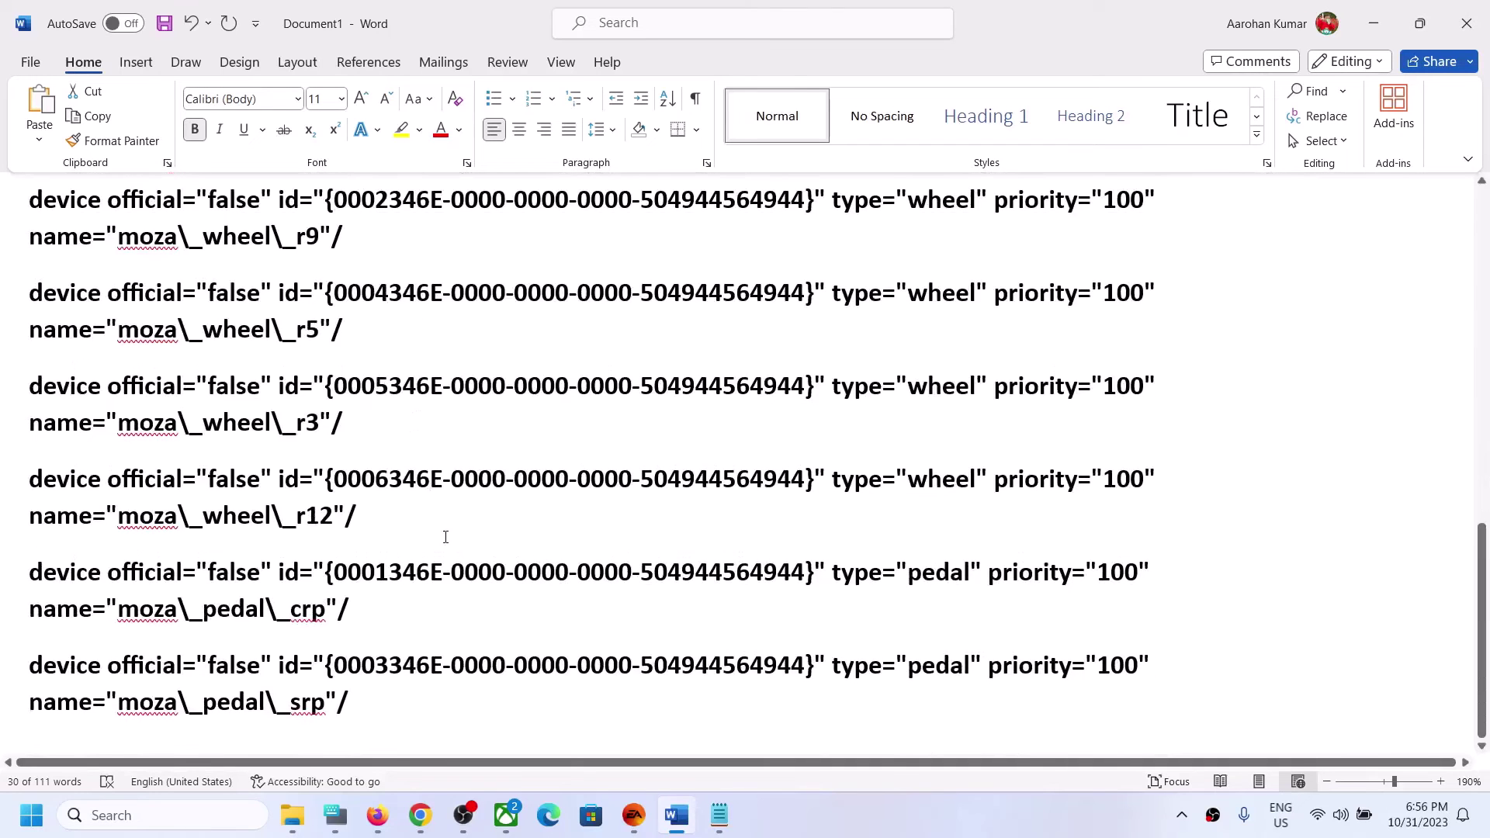
{"action": "scroll", "coordinate": [361, 359], "scroll_direction": "up", "scroll_amount": 2}
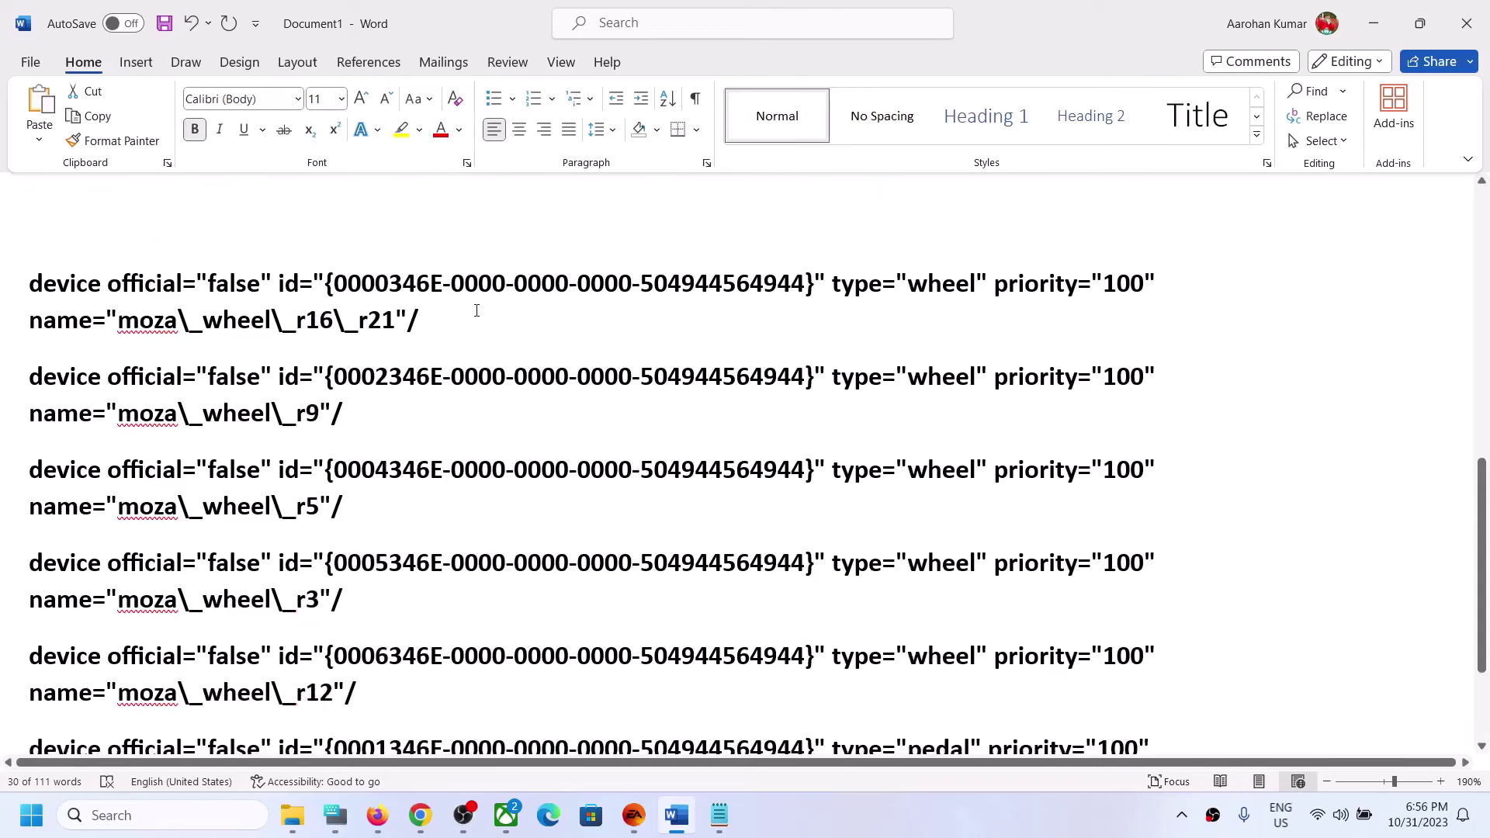
{"action": "scroll", "coordinate": [476, 311], "scroll_direction": "down", "scroll_amount": 2}
{"action": "scroll", "coordinate": [412, 647], "scroll_direction": "up", "scroll_amount": 5}
{"action": "scroll", "coordinate": [68, 527], "scroll_direction": "down", "scroll_amount": 2}
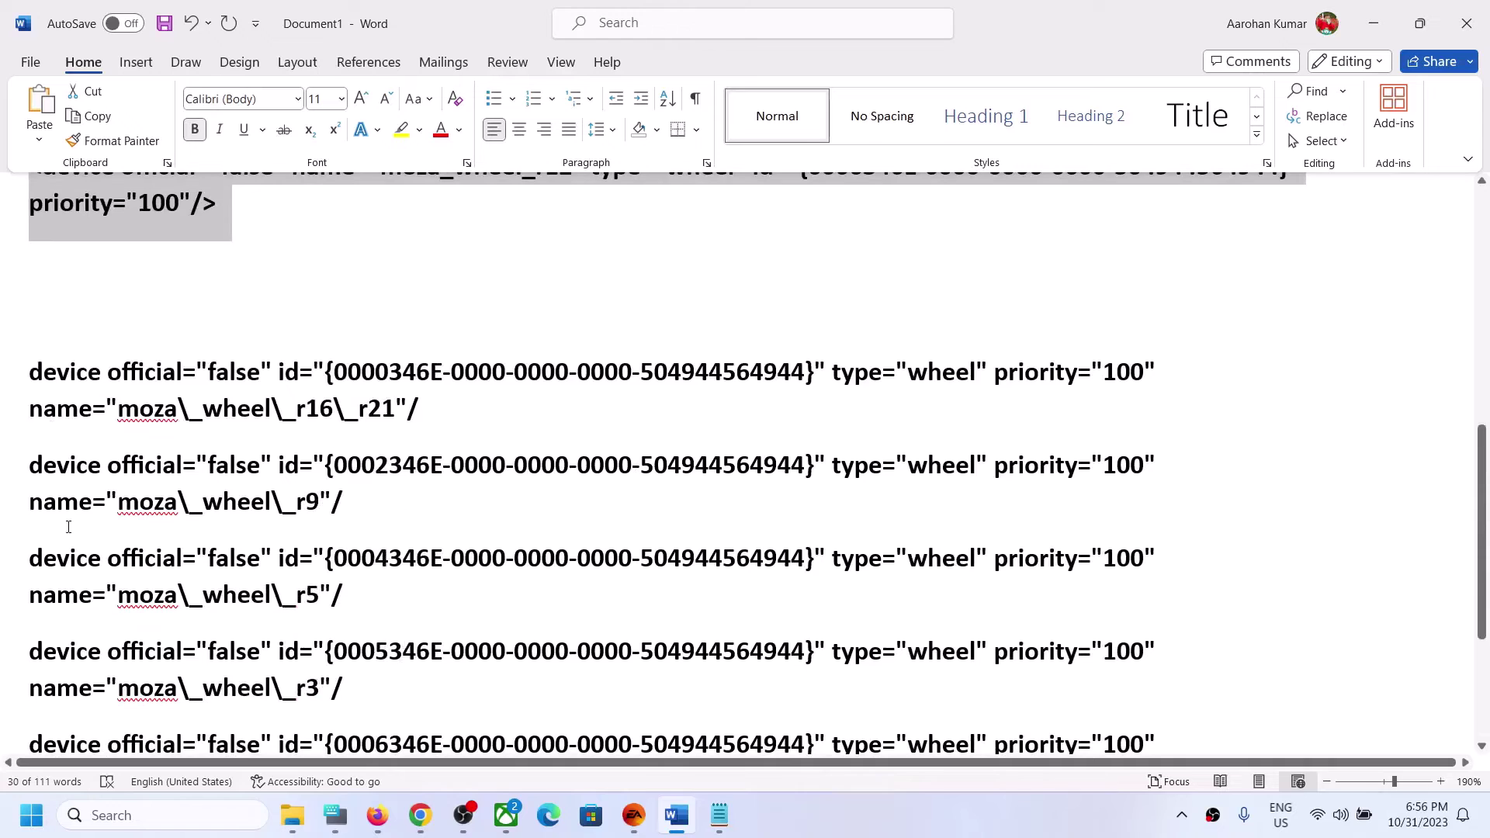
{"action": "left_click", "coordinate": [34, 378]}
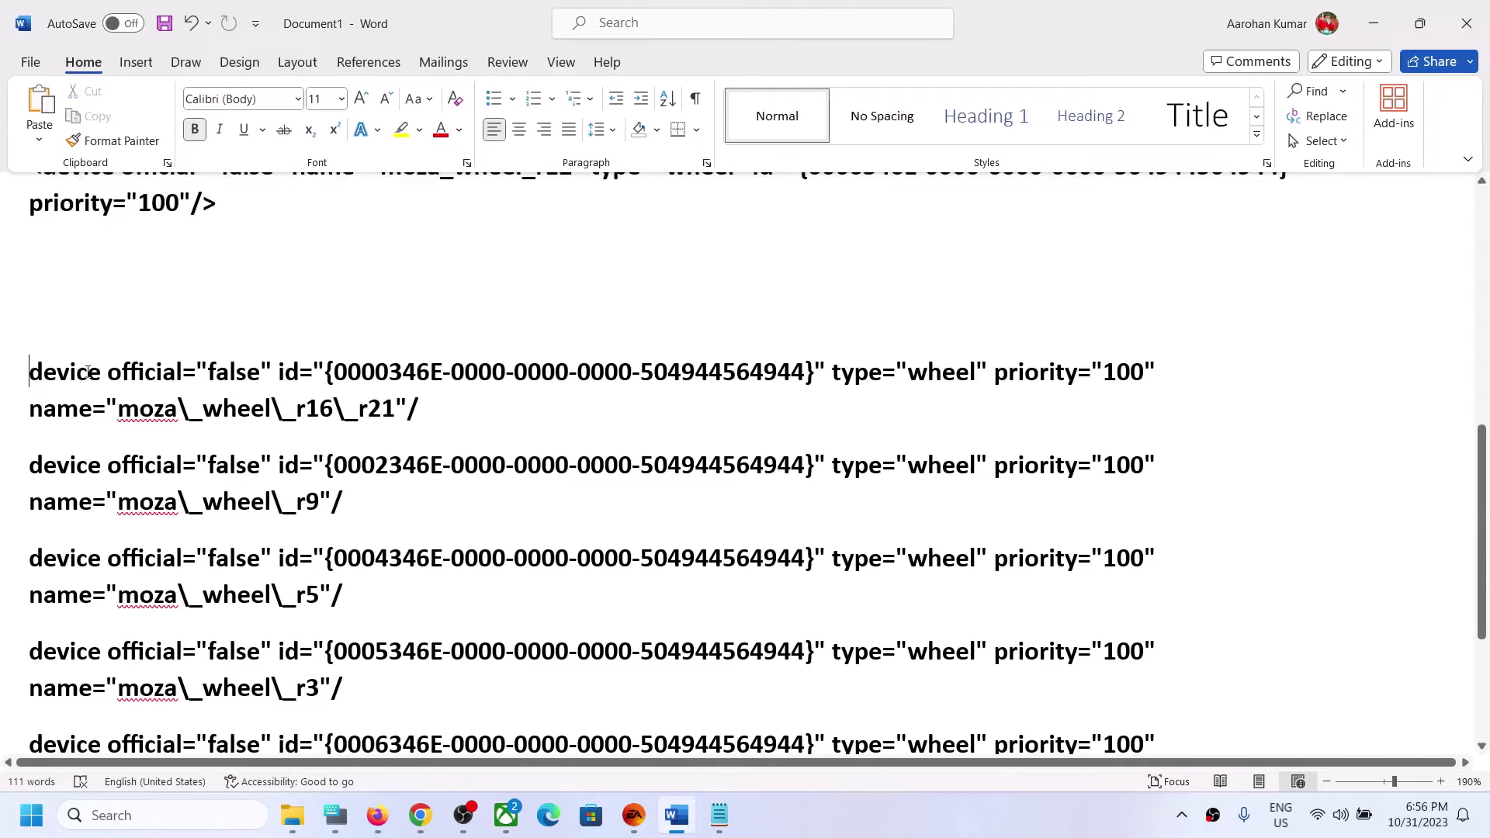
{"action": "type", "text": "<"}
{"action": "left_click", "coordinate": [468, 413]}
{"action": "type", "text": ">"}
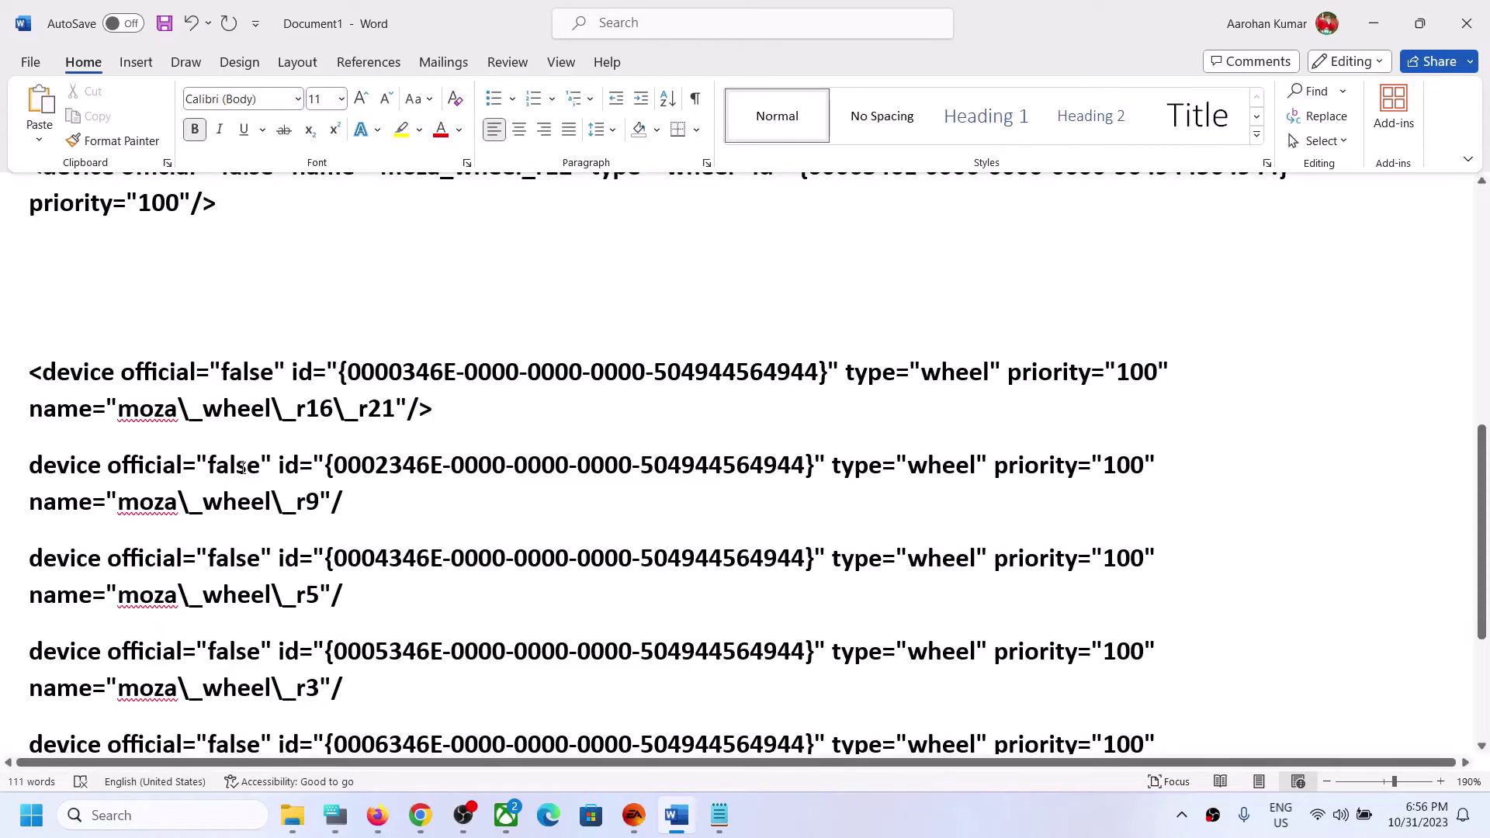
Add the missing < and > brackets to the r9, r5 and r3 wheel lines.
{"action": "left_click", "coordinate": [29, 466]}
{"action": "type", "text": "<"}
{"action": "left_click", "coordinate": [343, 501]}
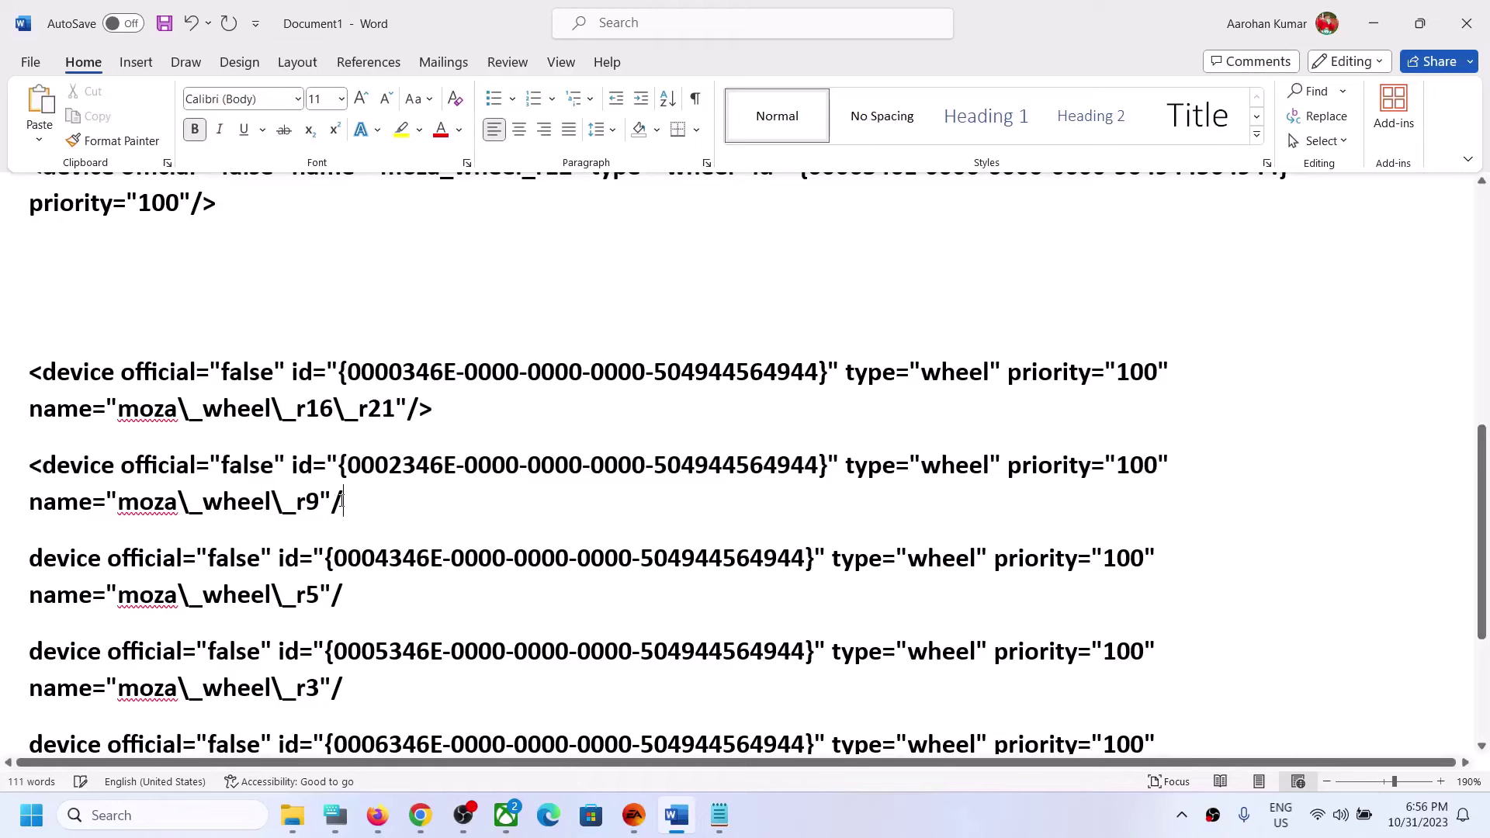
{"action": "type", "text": "?"}
{"action": "key", "text": "BackSpace"}
{"action": "type", "text": ">"}
{"action": "scroll", "coordinate": [241, 421], "scroll_direction": "down", "scroll_amount": 3}
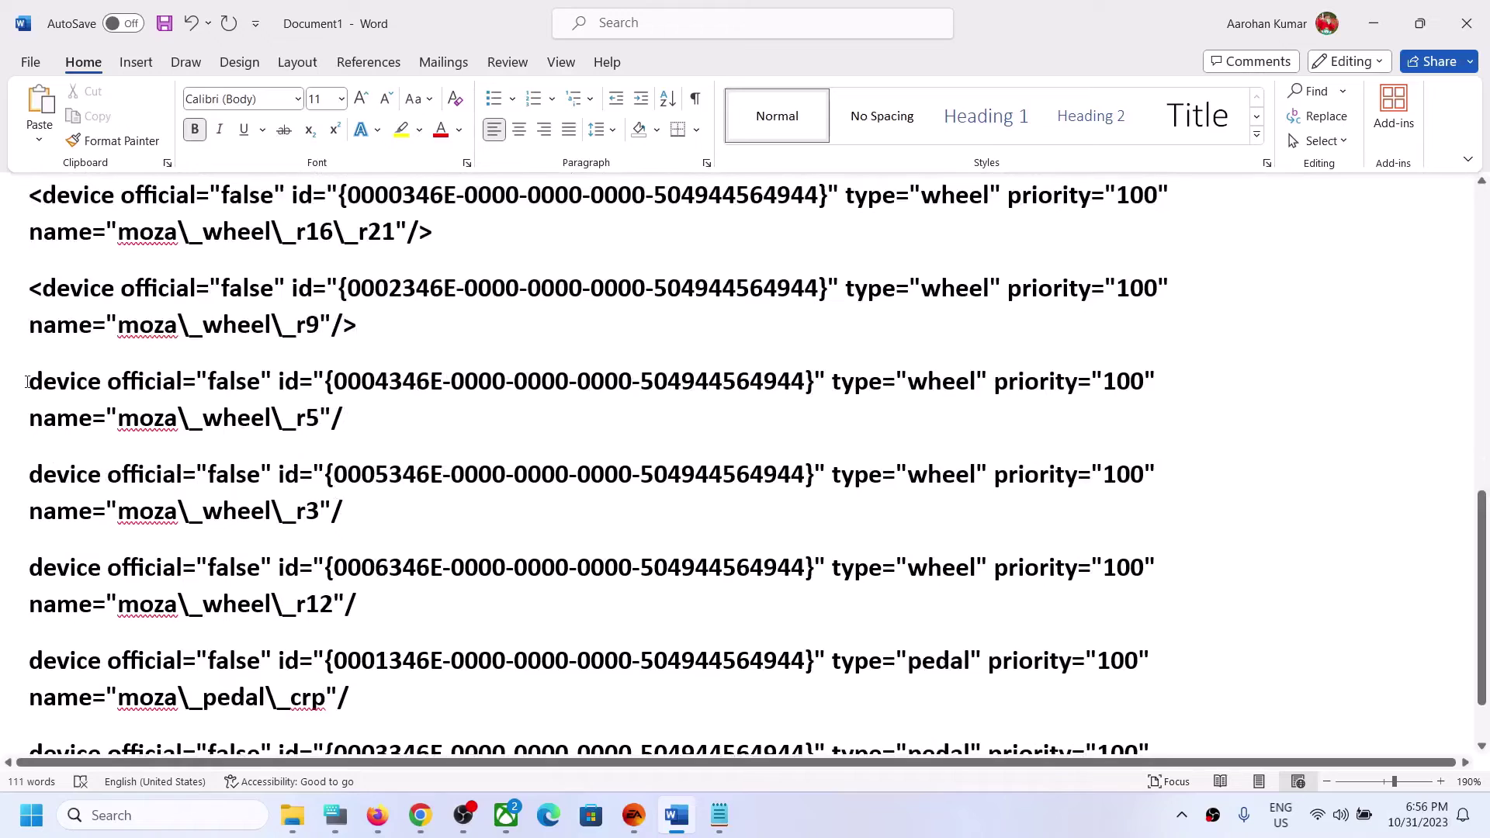
{"action": "type", "text": "<"}
{"action": "left_click", "coordinate": [379, 422]}
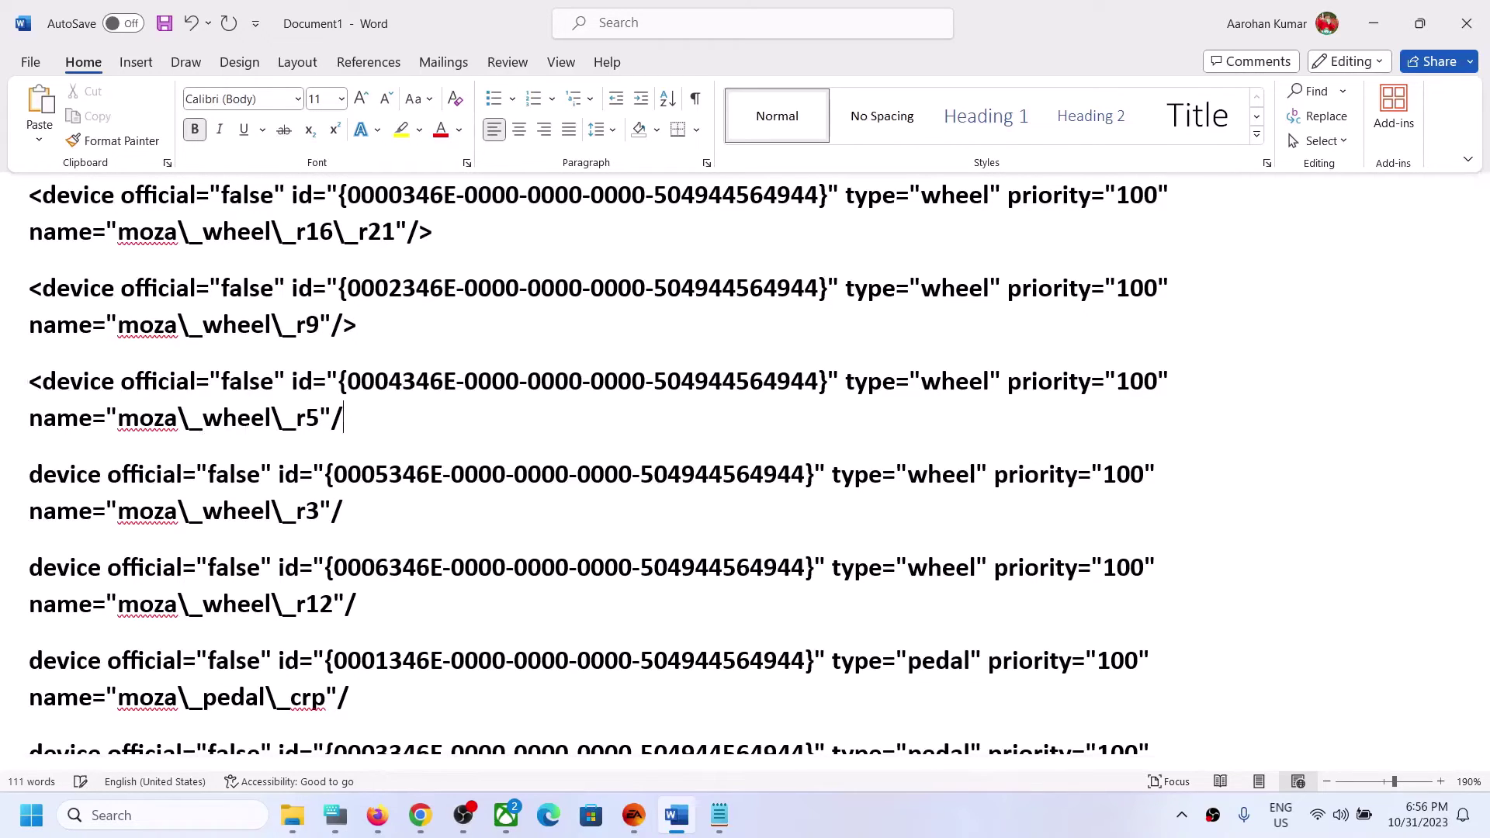
{"action": "type", "text": ">"}
{"action": "scroll", "coordinate": [379, 421], "scroll_direction": "down", "scroll_amount": 1}
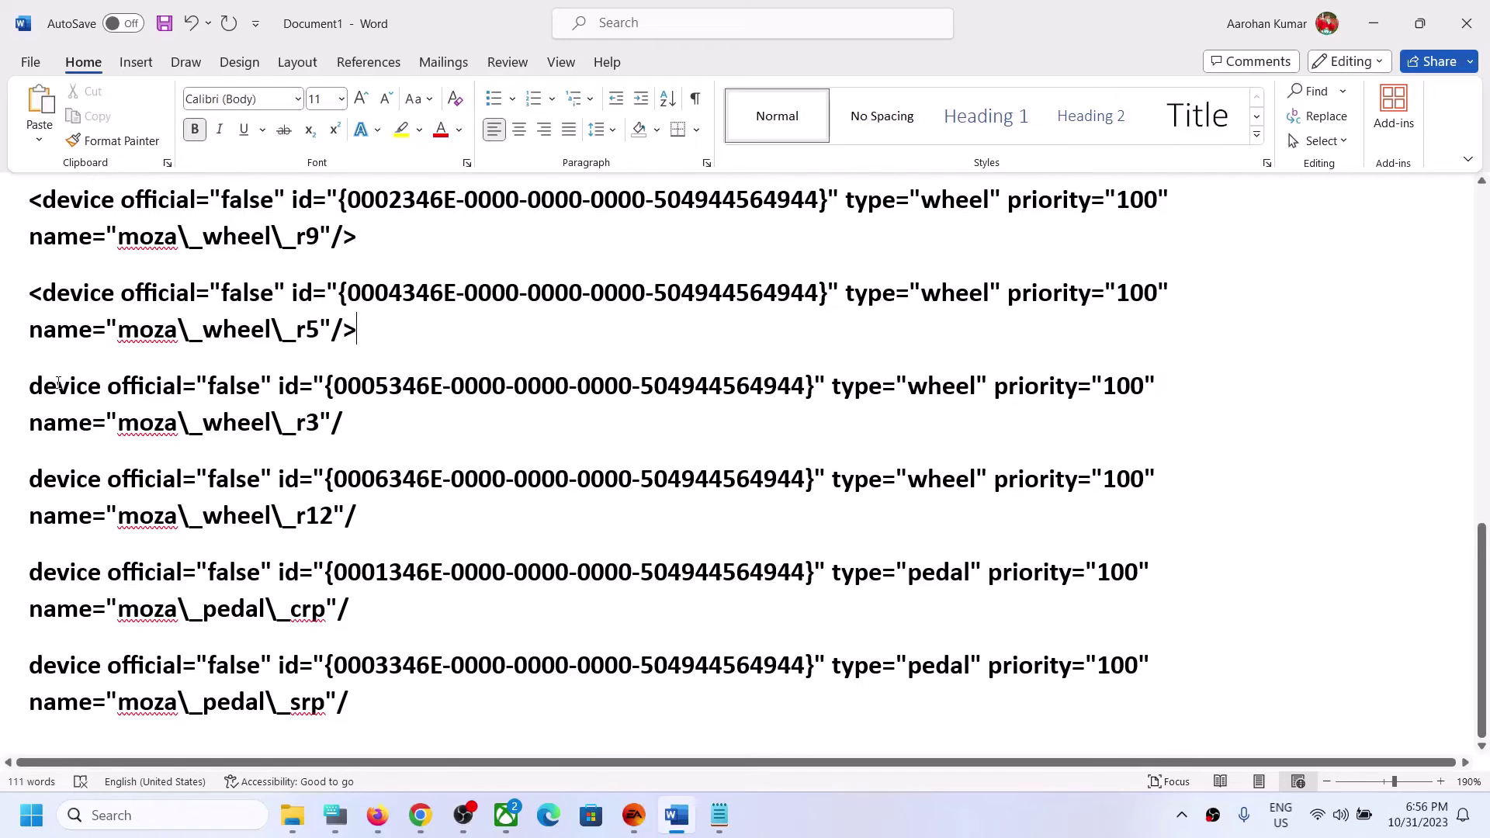
{"action": "left_click", "coordinate": [29, 385]}
{"action": "type", "text": "<"}
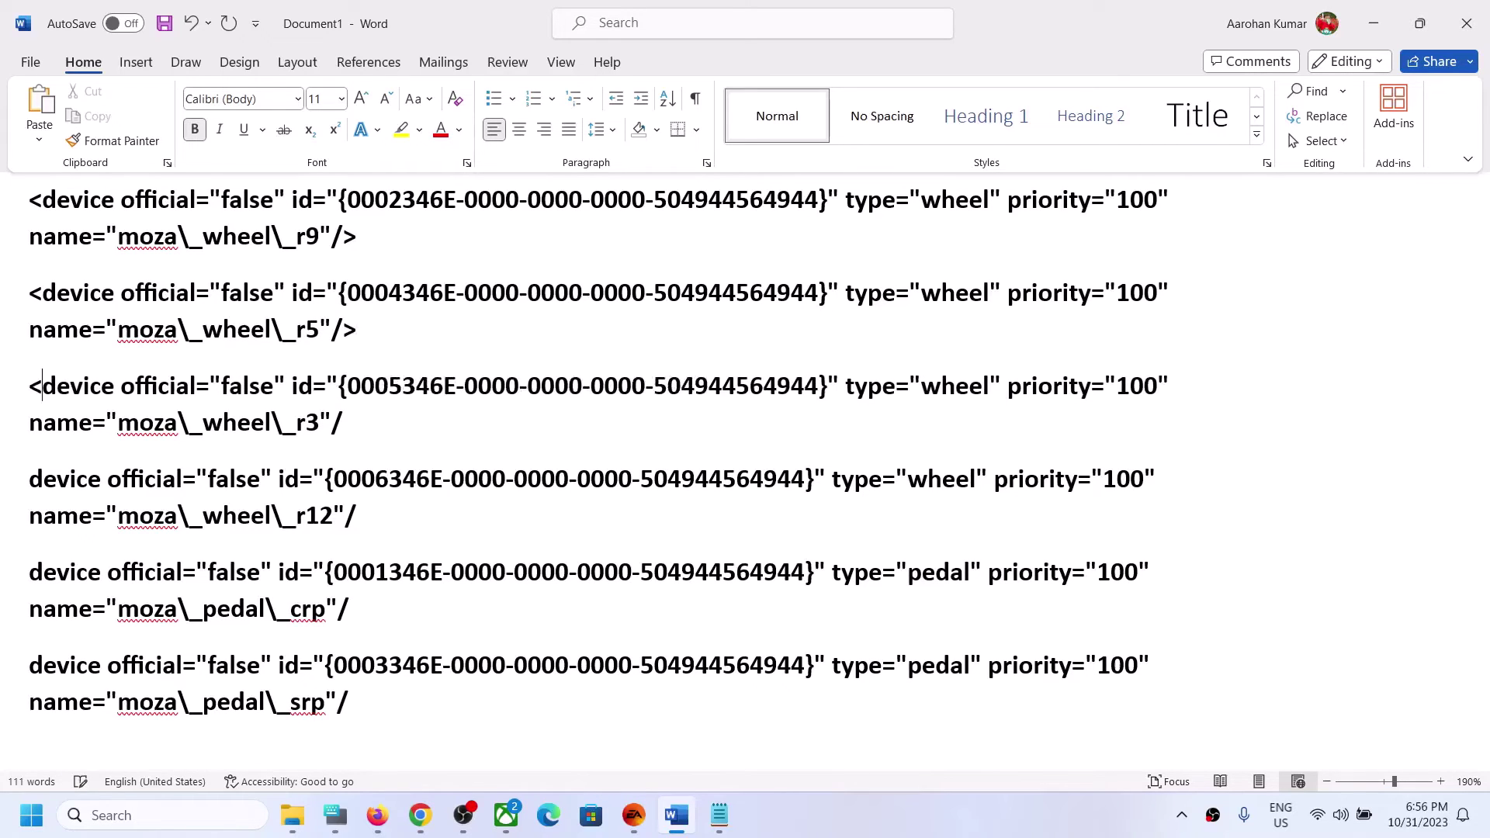
{"action": "type", "text": ">"}
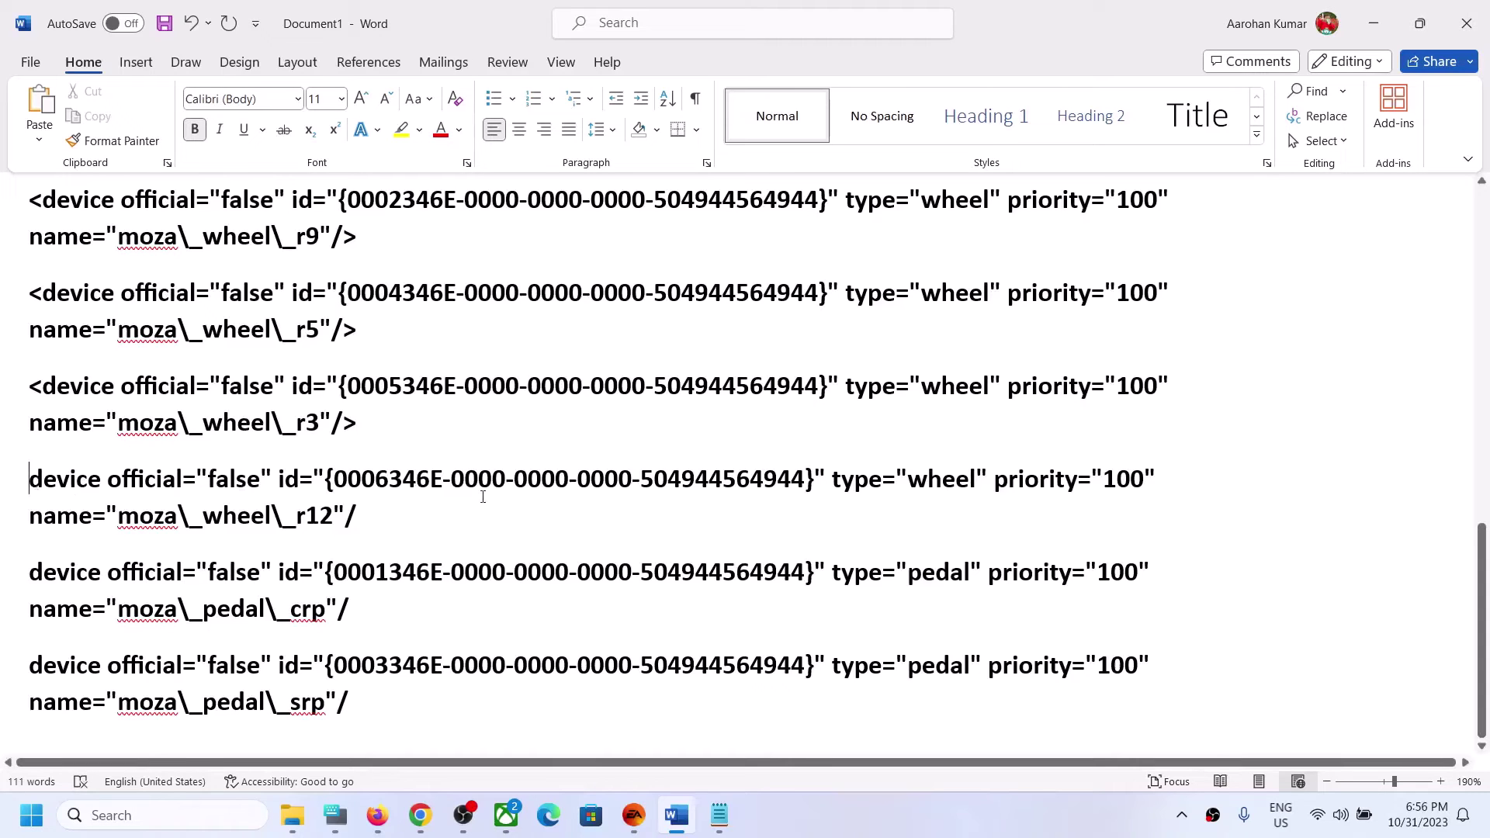
{"action": "type", "text": "<"}
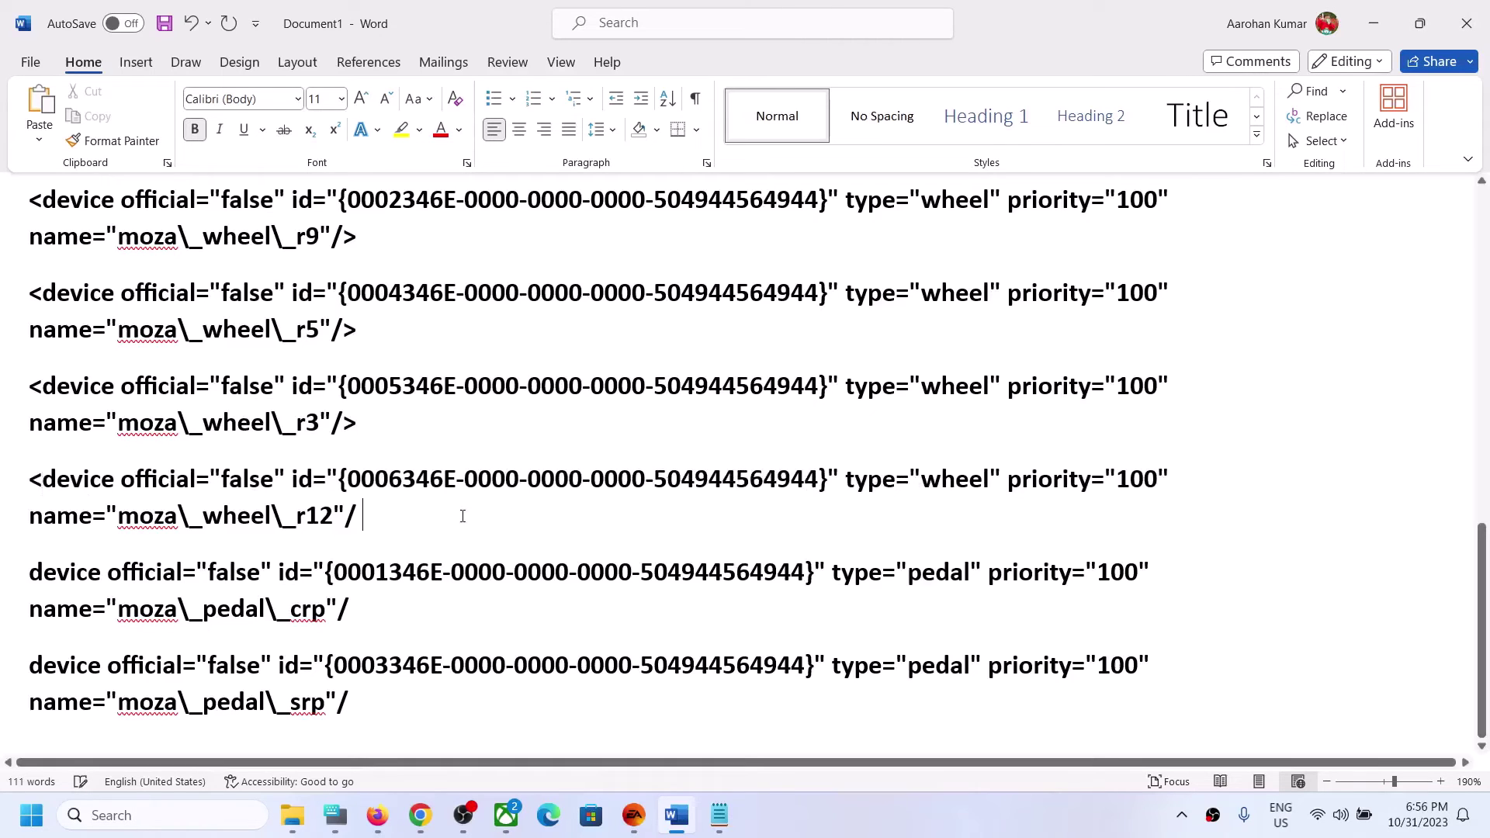
{"action": "type", "text": ">"}
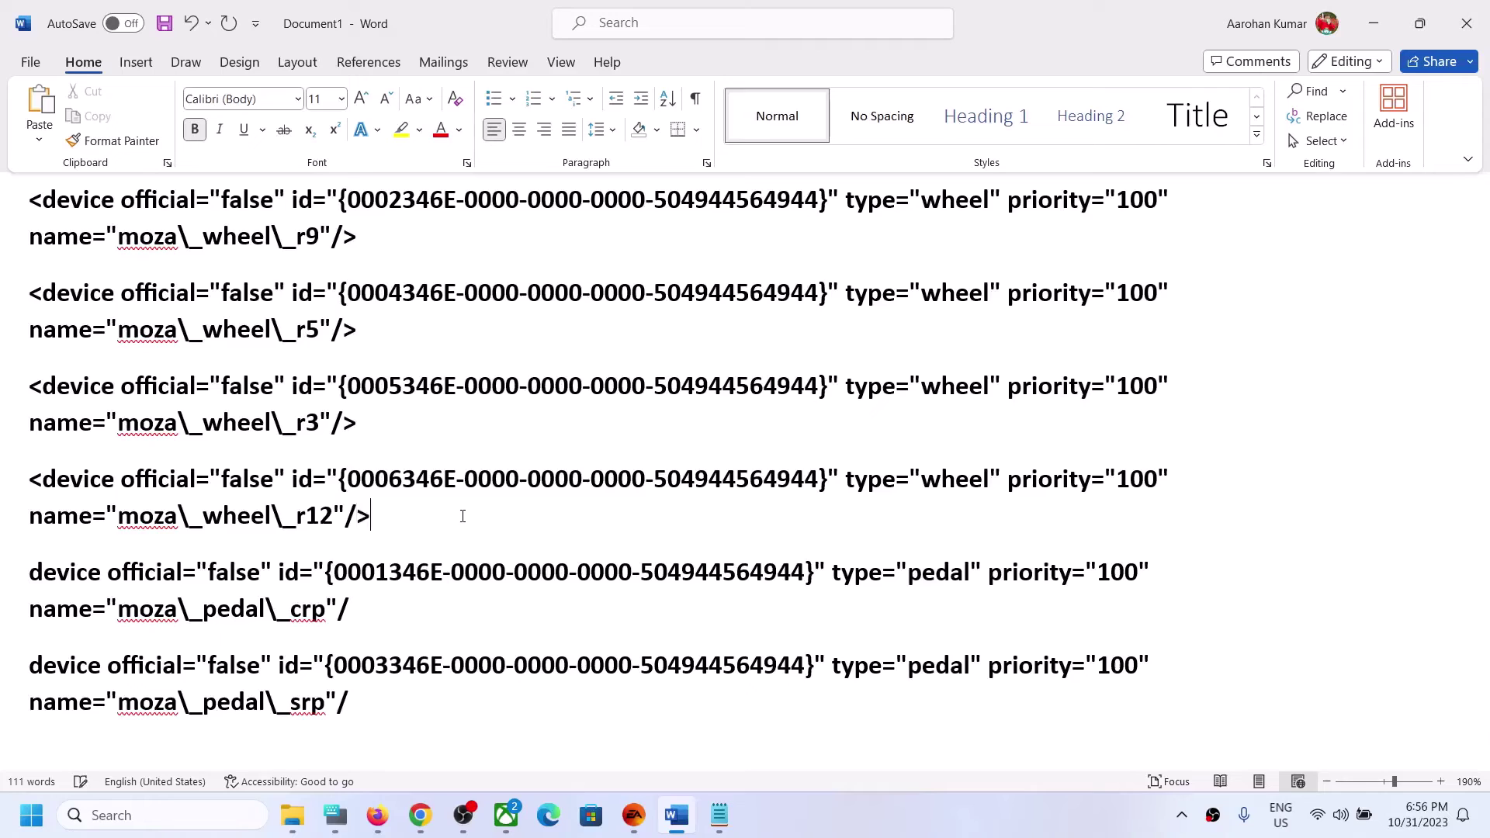
Complete the moza_pedal_crp and moza_pedal_srp lines with an opening < and closing >.
{"action": "left_click", "coordinate": [31, 575]}
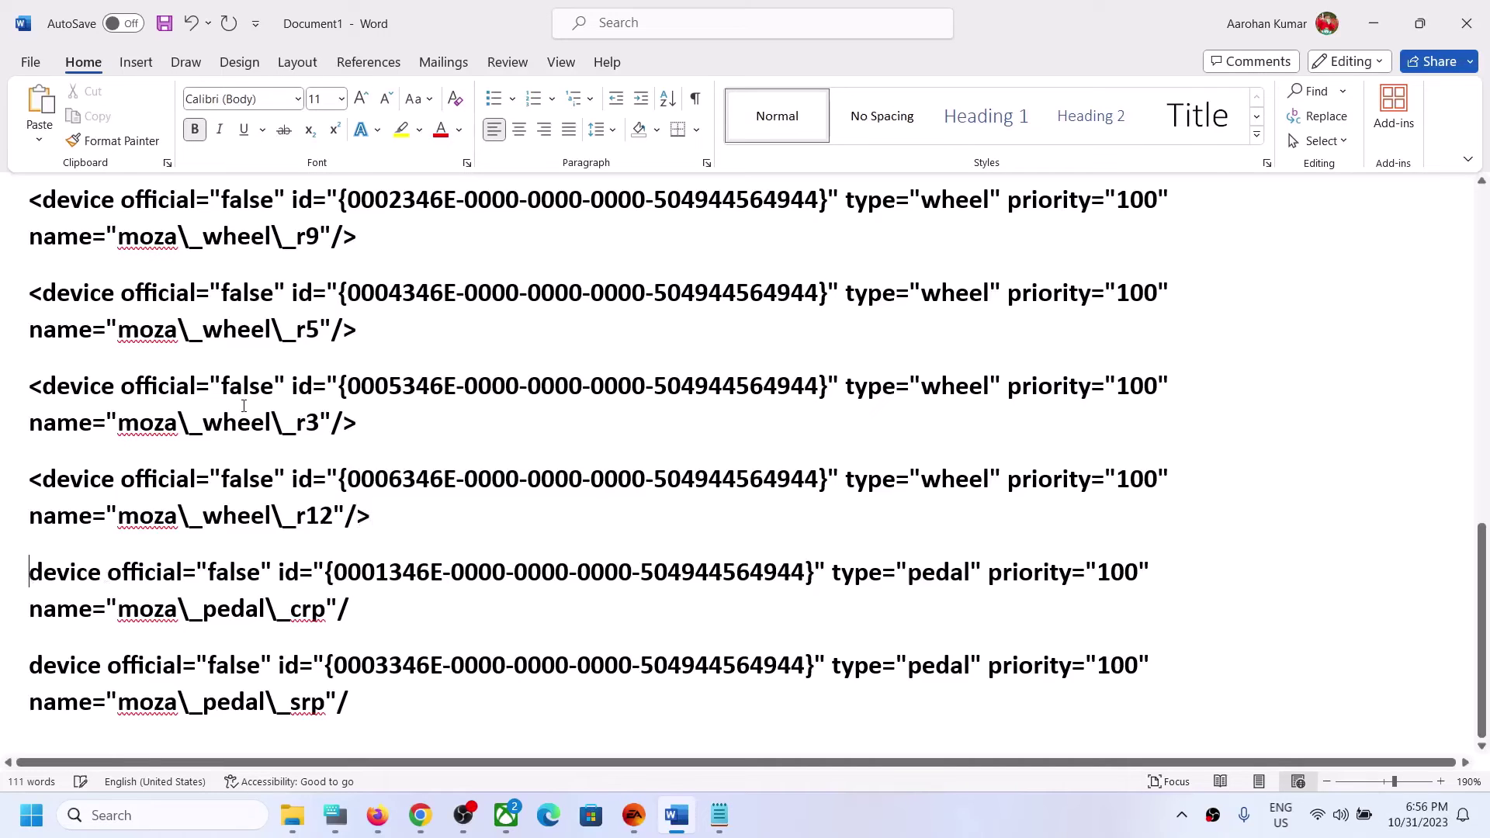
{"action": "type", "text": "<"}
{"action": "left_click", "coordinate": [365, 609]}
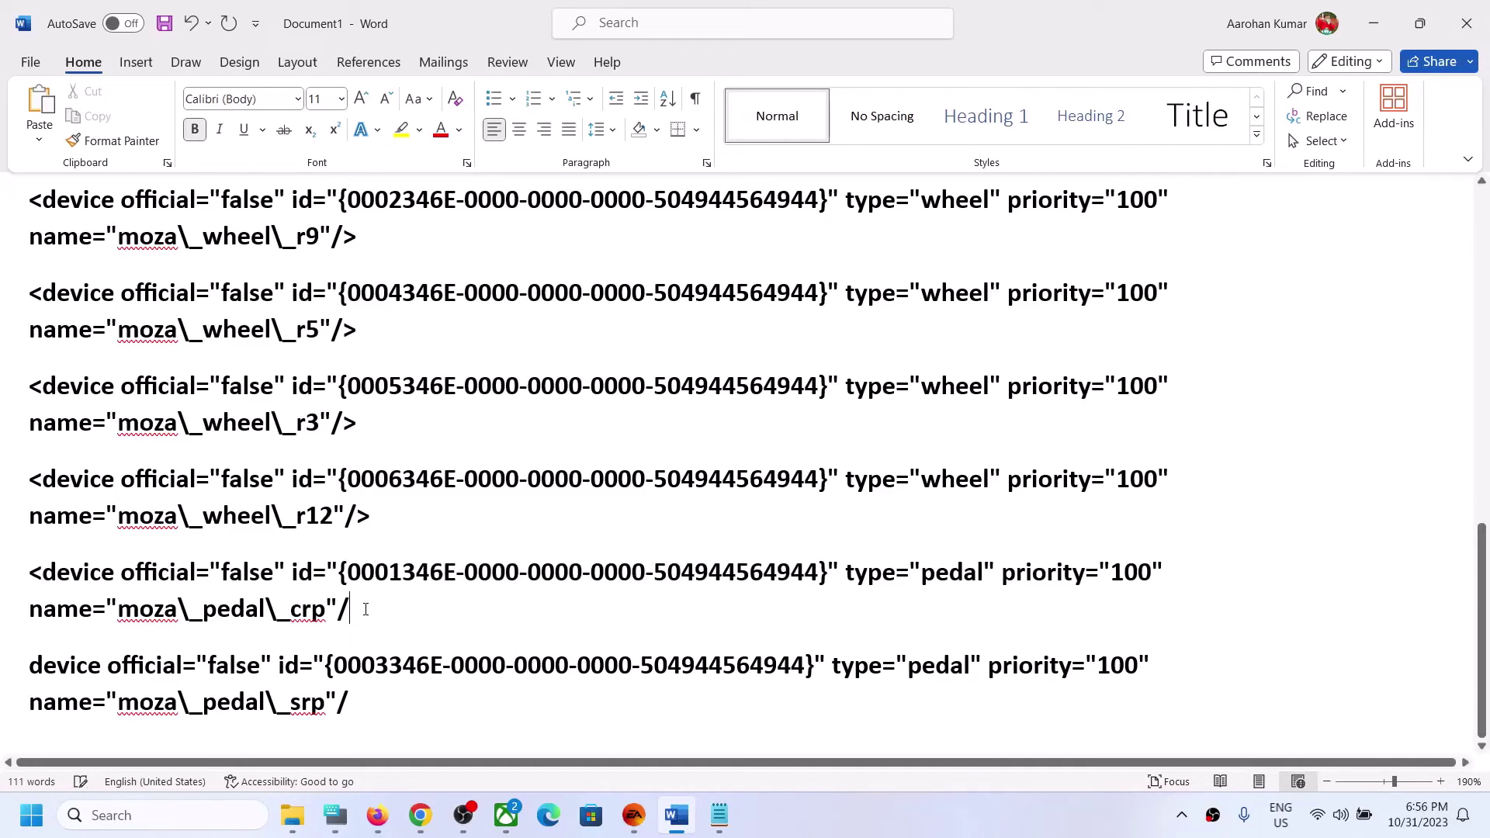
{"action": "type", "text": ">"}
{"action": "left_click", "coordinate": [31, 668]}
{"action": "type", "text": "<"}
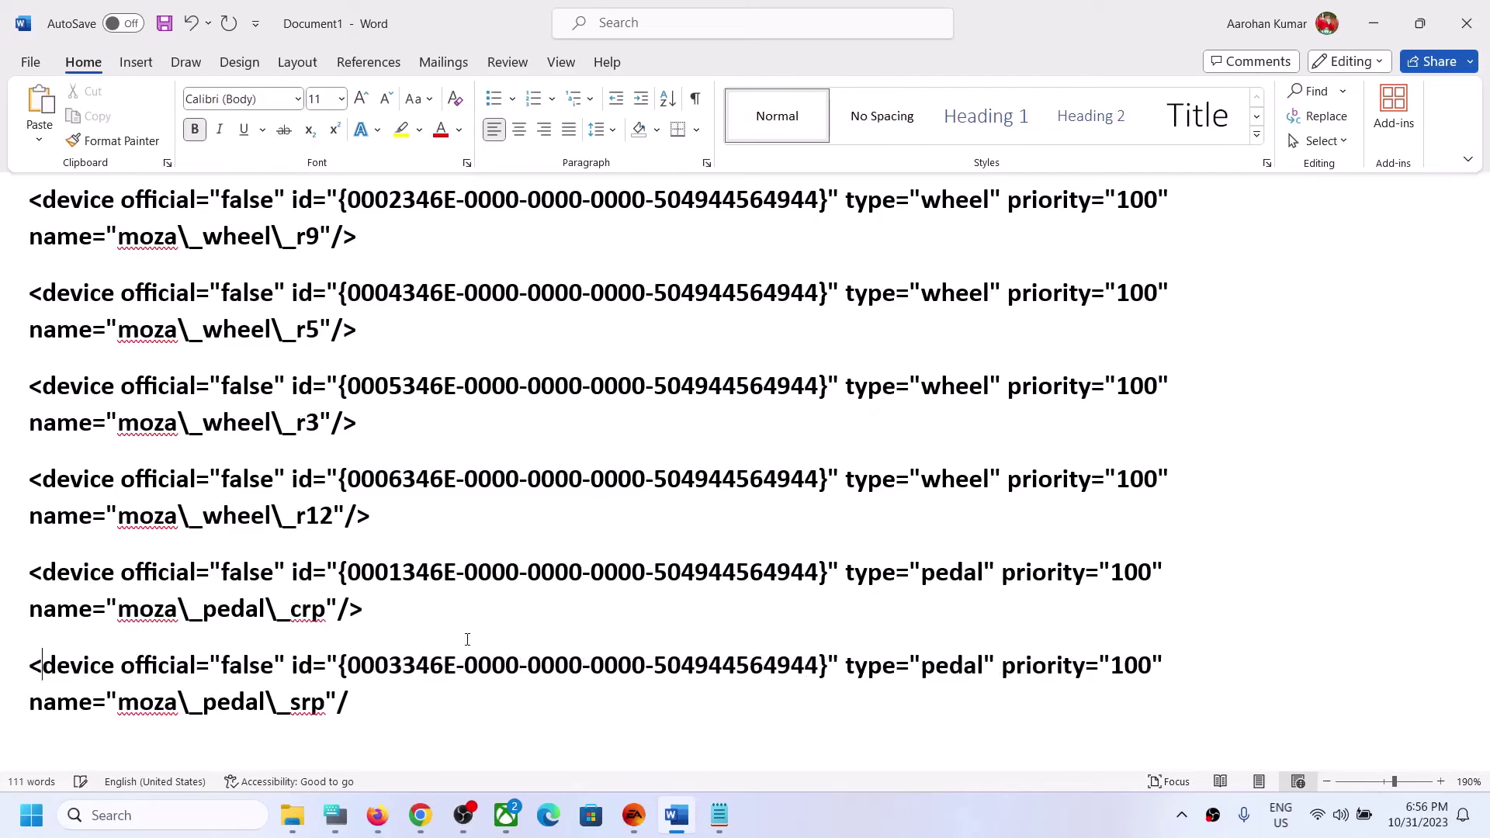
{"action": "left_click", "coordinate": [434, 689]}
{"action": "type", "text": ">"}
Select all seven Moza device lines from r16_r21 down and copy them.
{"action": "left_click_drag", "start_coordinate": [383, 701], "coordinate": [29, 203]}
{"action": "scroll", "coordinate": [74, 318], "scroll_direction": "up", "scroll_amount": 2}
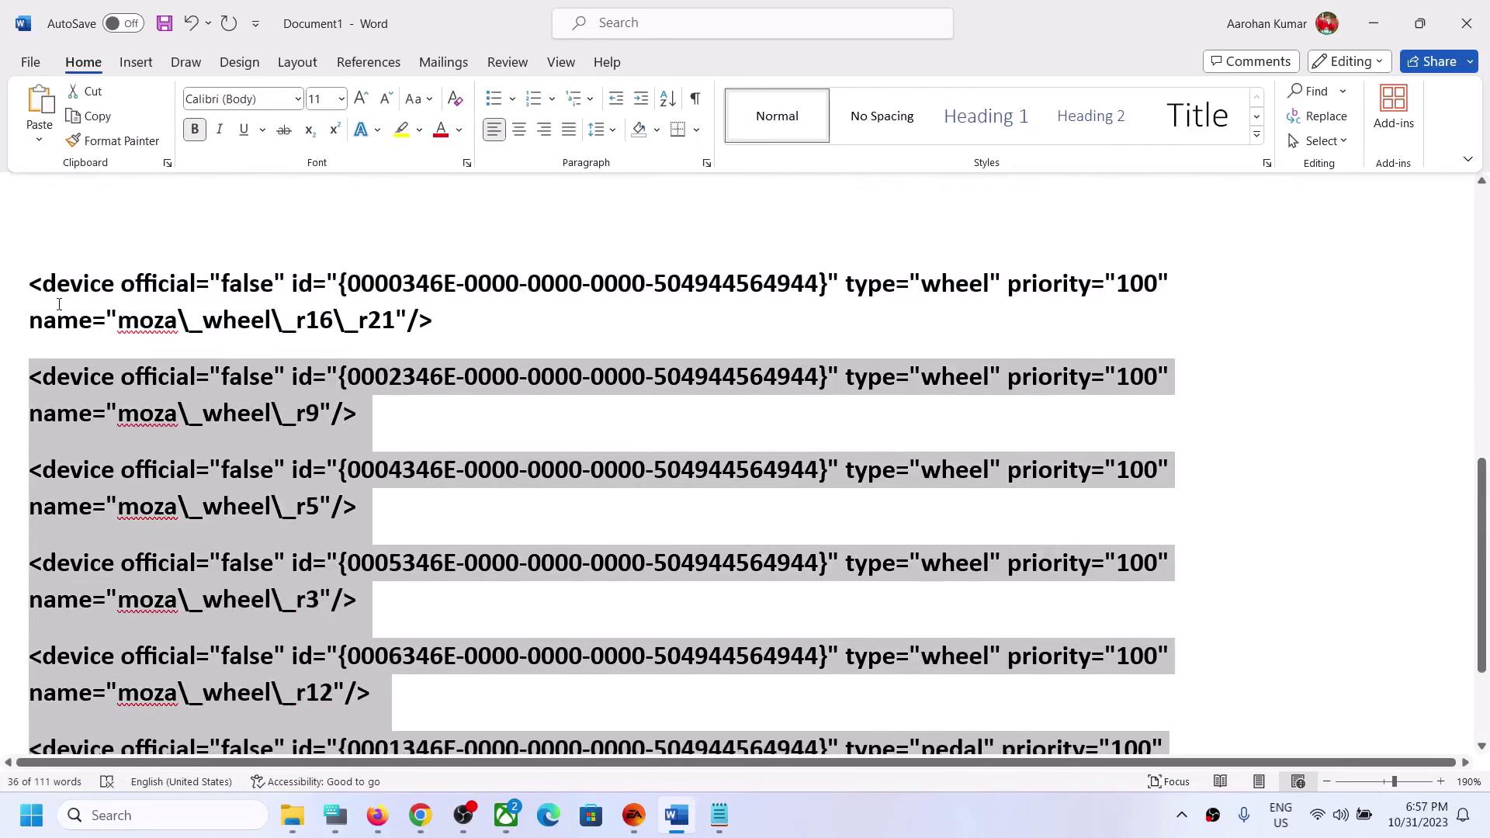
{"action": "left_click_drag", "start_coordinate": [29, 277], "coordinate": [369, 823]}
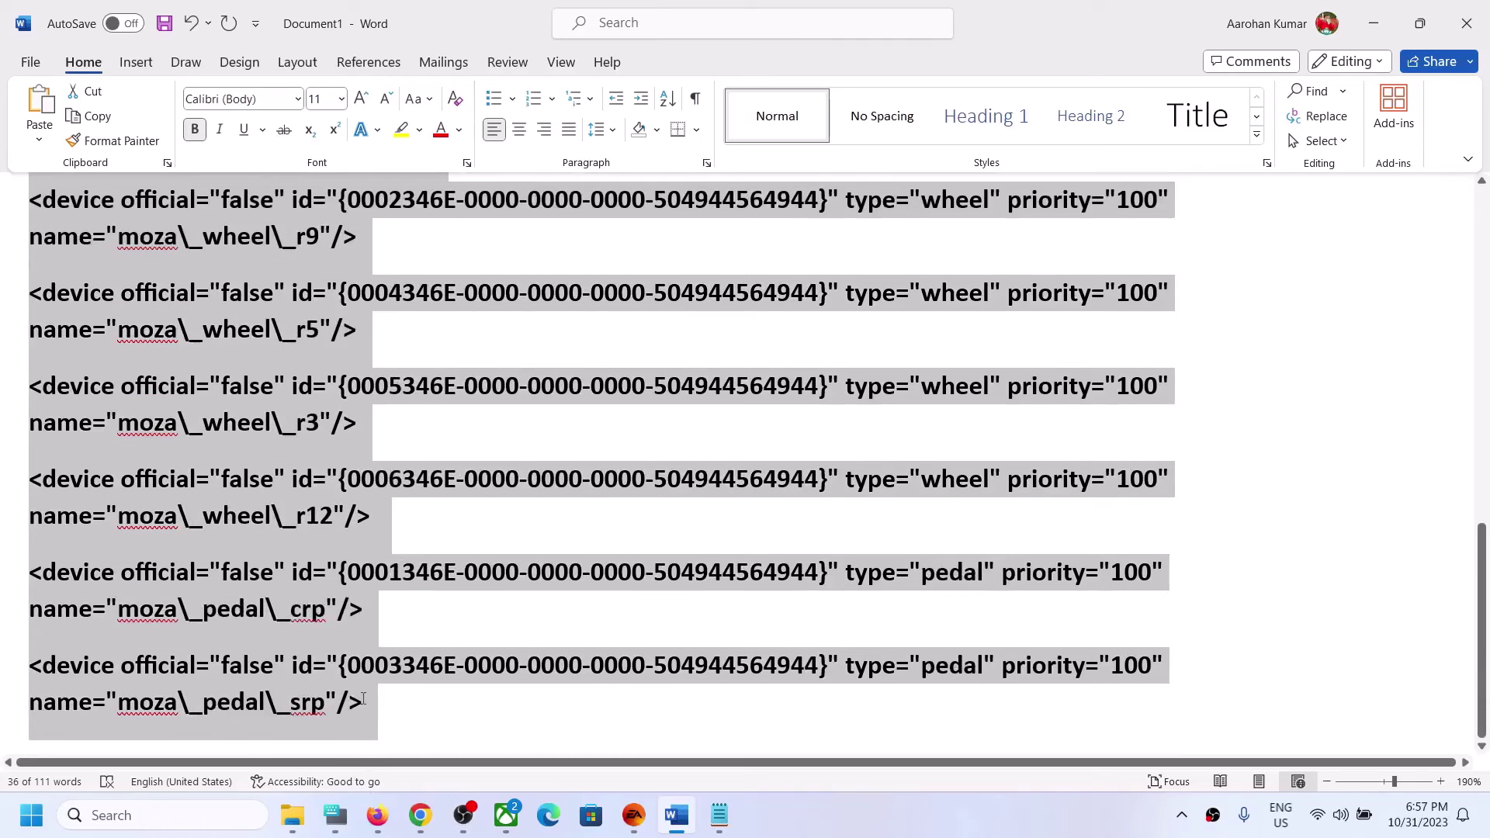
{"action": "right_click", "coordinate": [276, 550]}
{"action": "left_click", "coordinate": [325, 241]}
Open device_defines in a maximized Notepad window and scroll to the end of the file.
{"action": "left_click", "coordinate": [301, 828]}
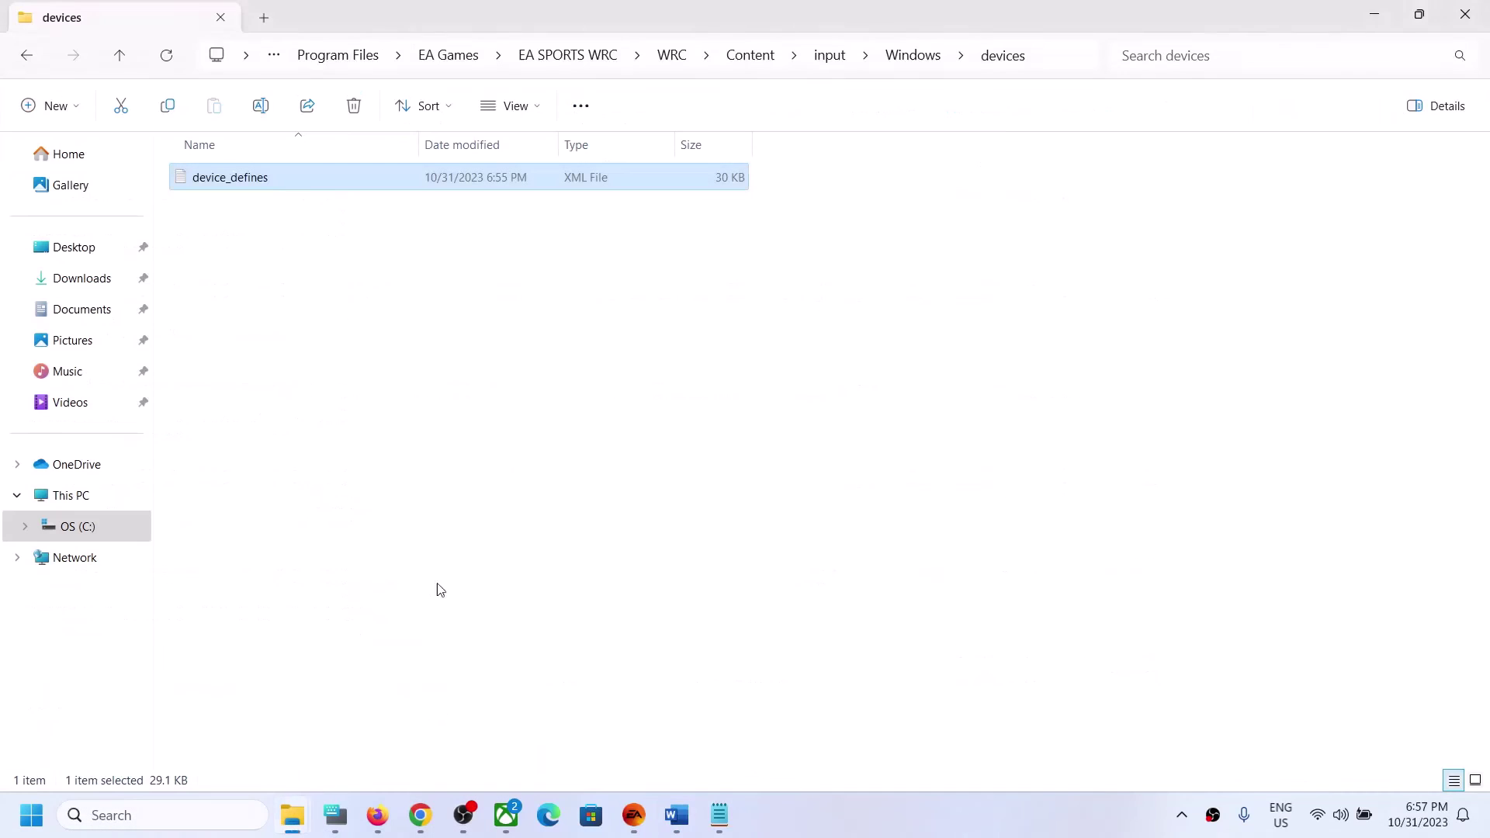
{"action": "right_click", "coordinate": [243, 180]}
{"action": "mouse_move", "coordinate": [339, 283]}
{"action": "left_click", "coordinate": [559, 309]}
{"action": "scroll", "coordinate": [887, 398], "scroll_direction": "down", "scroll_amount": 4}
{"action": "left_click", "coordinate": [1204, 302]}
{"action": "scroll", "coordinate": [1487, 208], "scroll_direction": "down", "scroll_amount": 8}
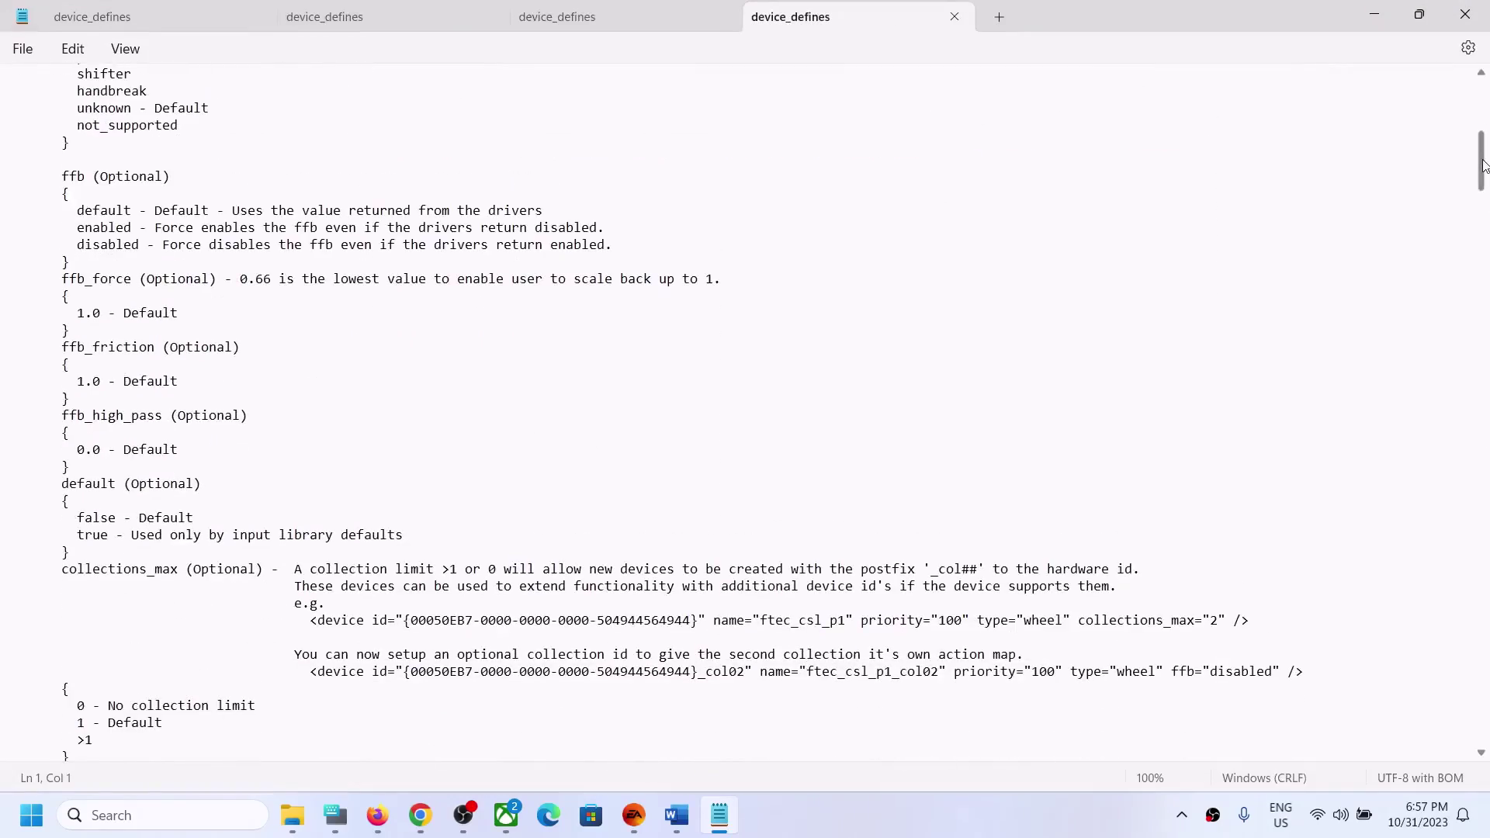
{"action": "left_click_drag", "start_coordinate": [1483, 161], "coordinate": [1485, 730]}
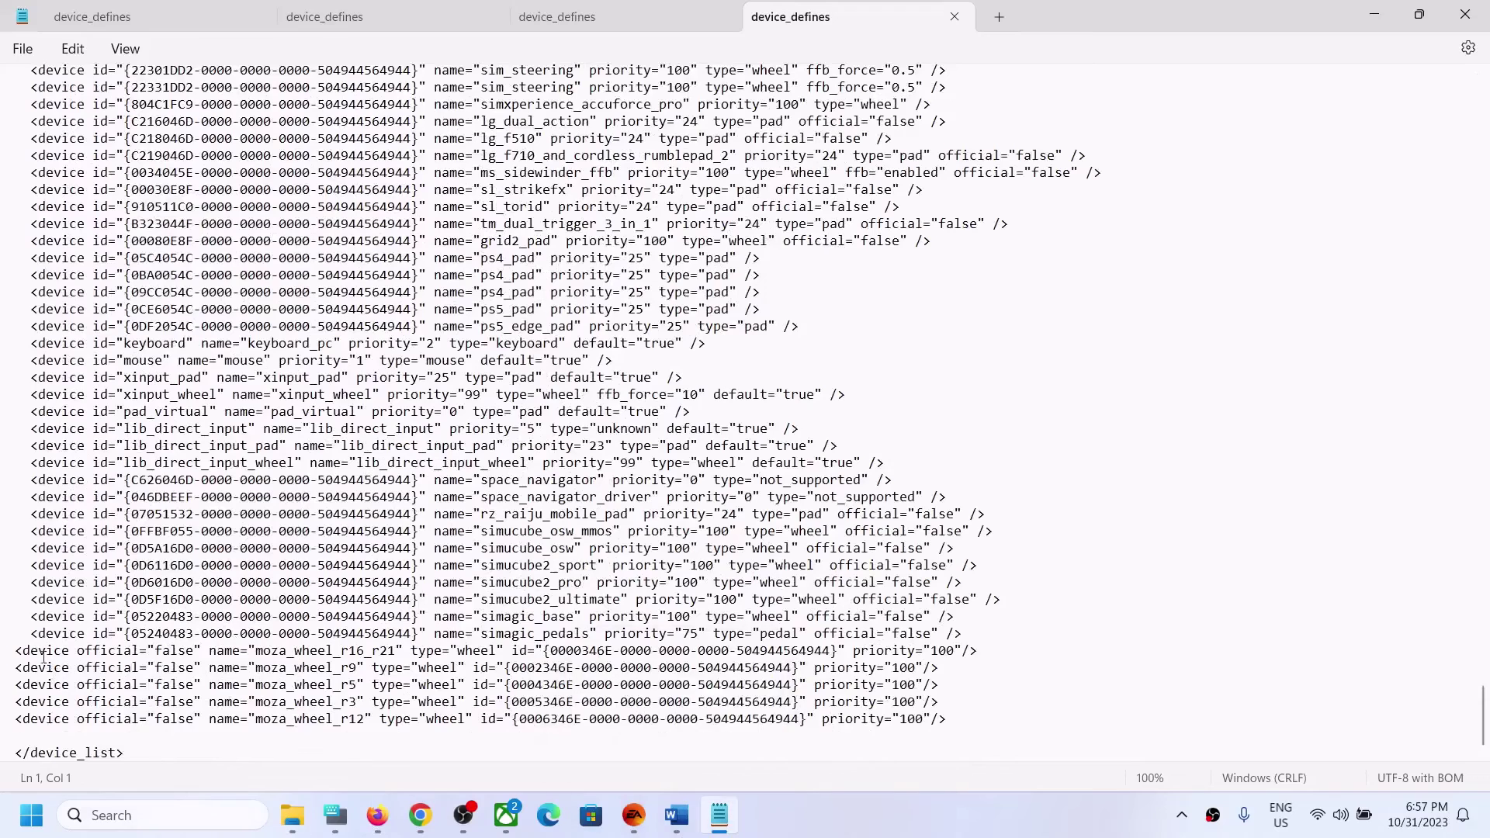
Replace the five old moza_wheel lines with the seven copied Moza lines and save.
{"action": "left_click_drag", "start_coordinate": [17, 655], "coordinate": [950, 721]}
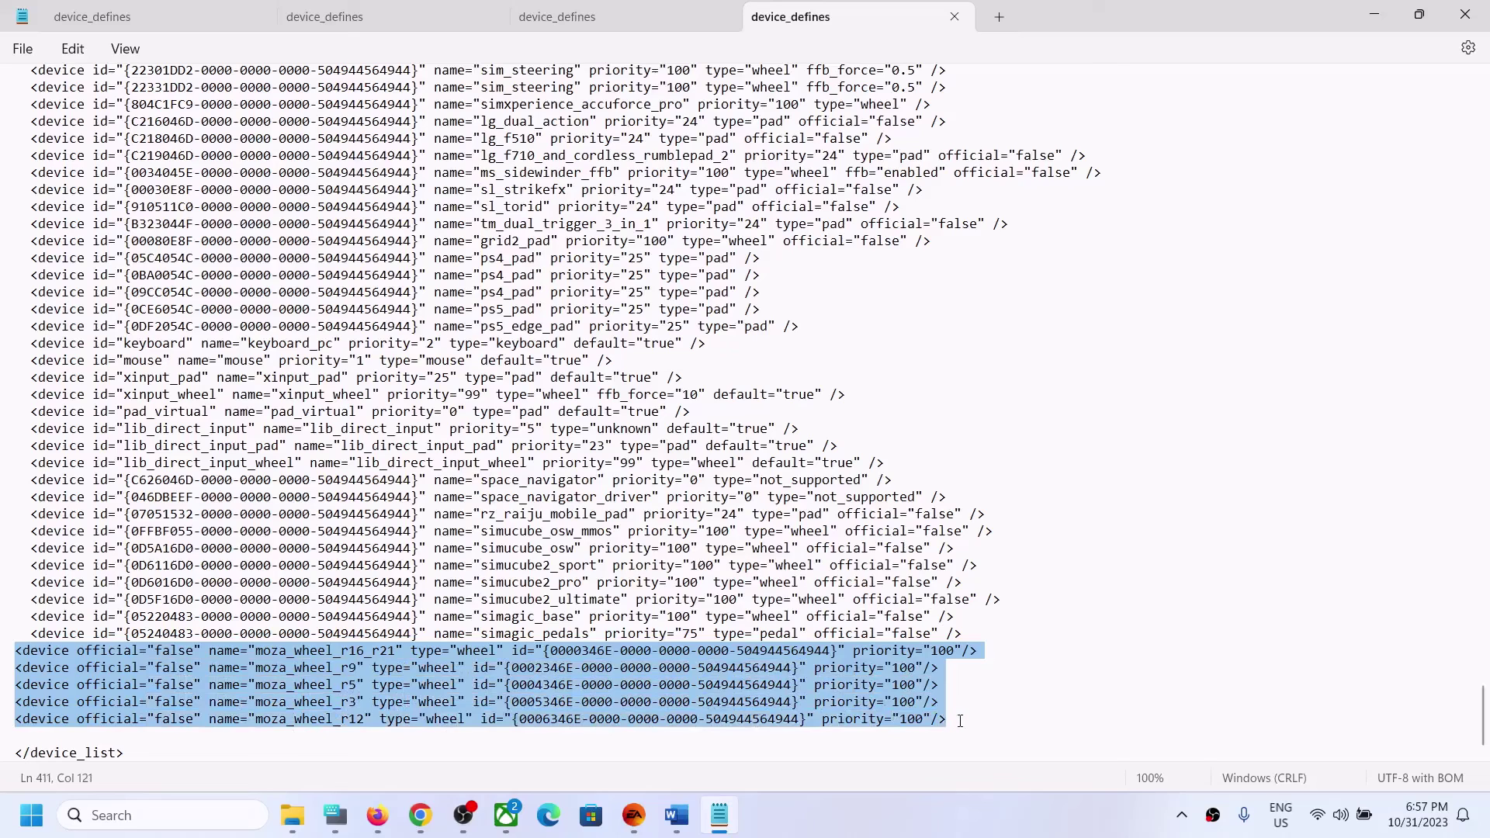
{"action": "key", "text": "Delete"}
{"action": "key", "text": "ctrl+v"}
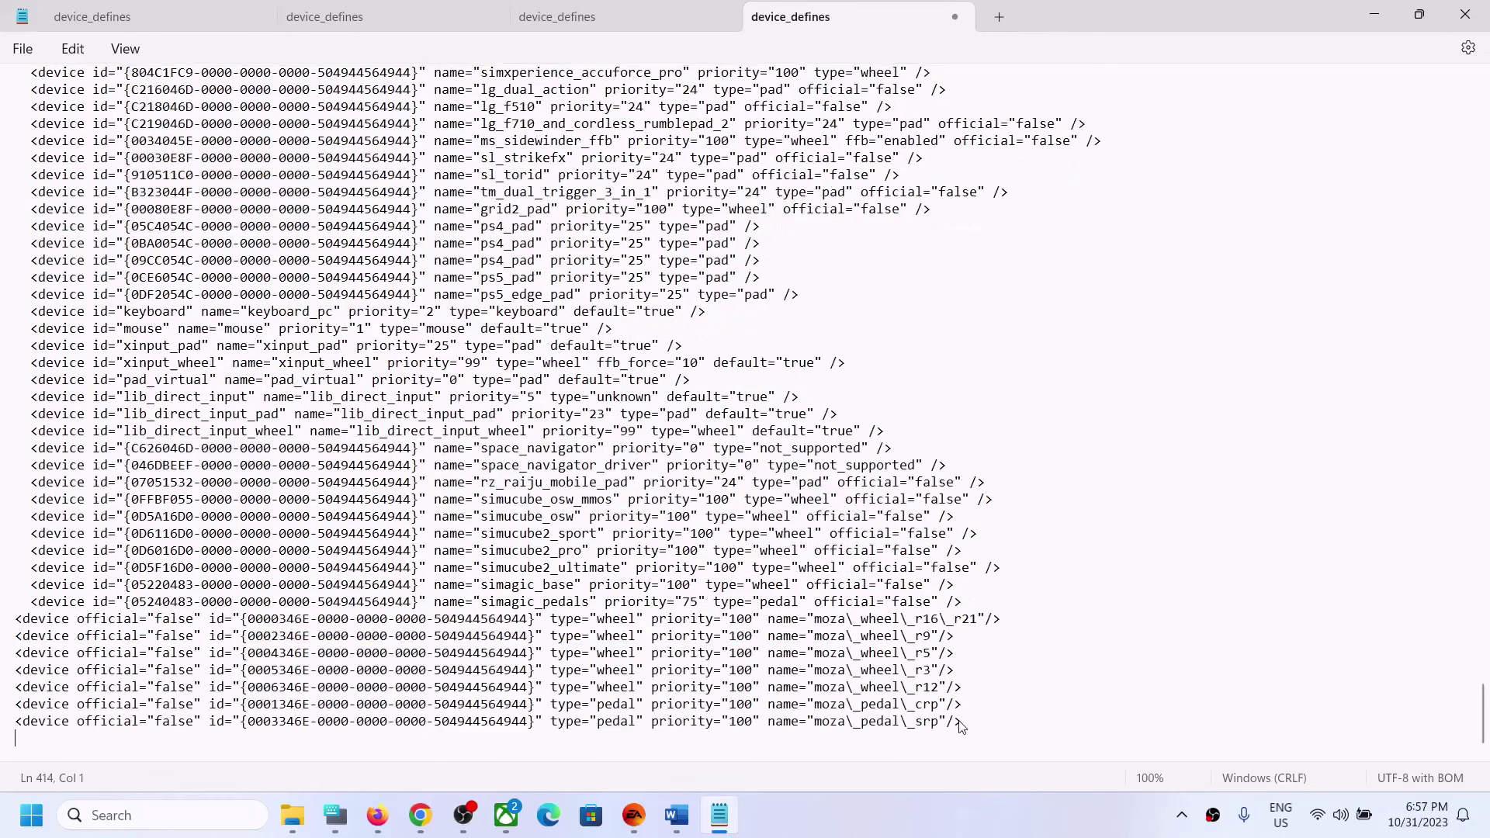
{"action": "left_click", "coordinate": [22, 49]}
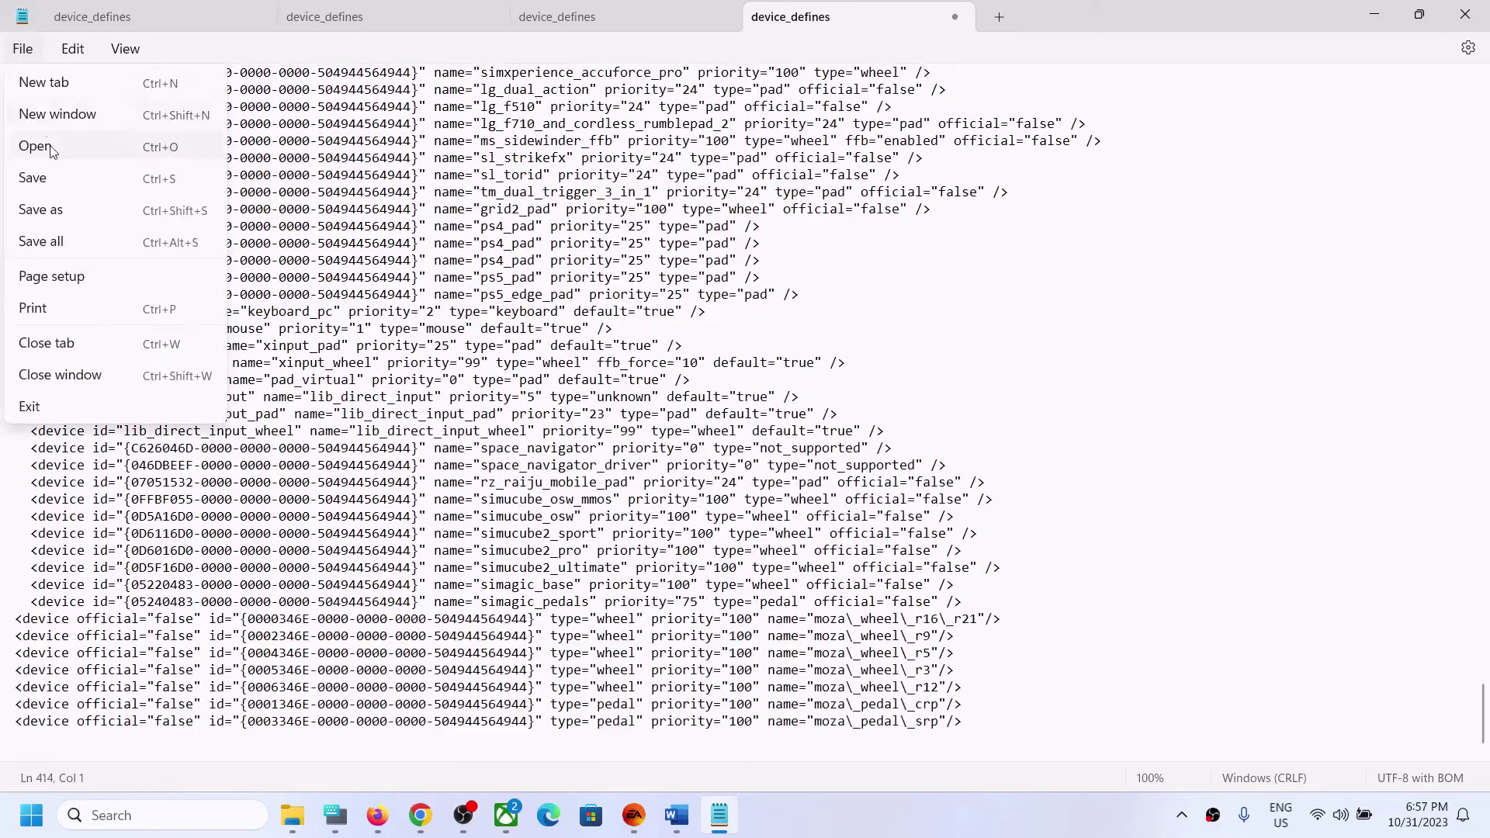
{"action": "left_click", "coordinate": [50, 179]}
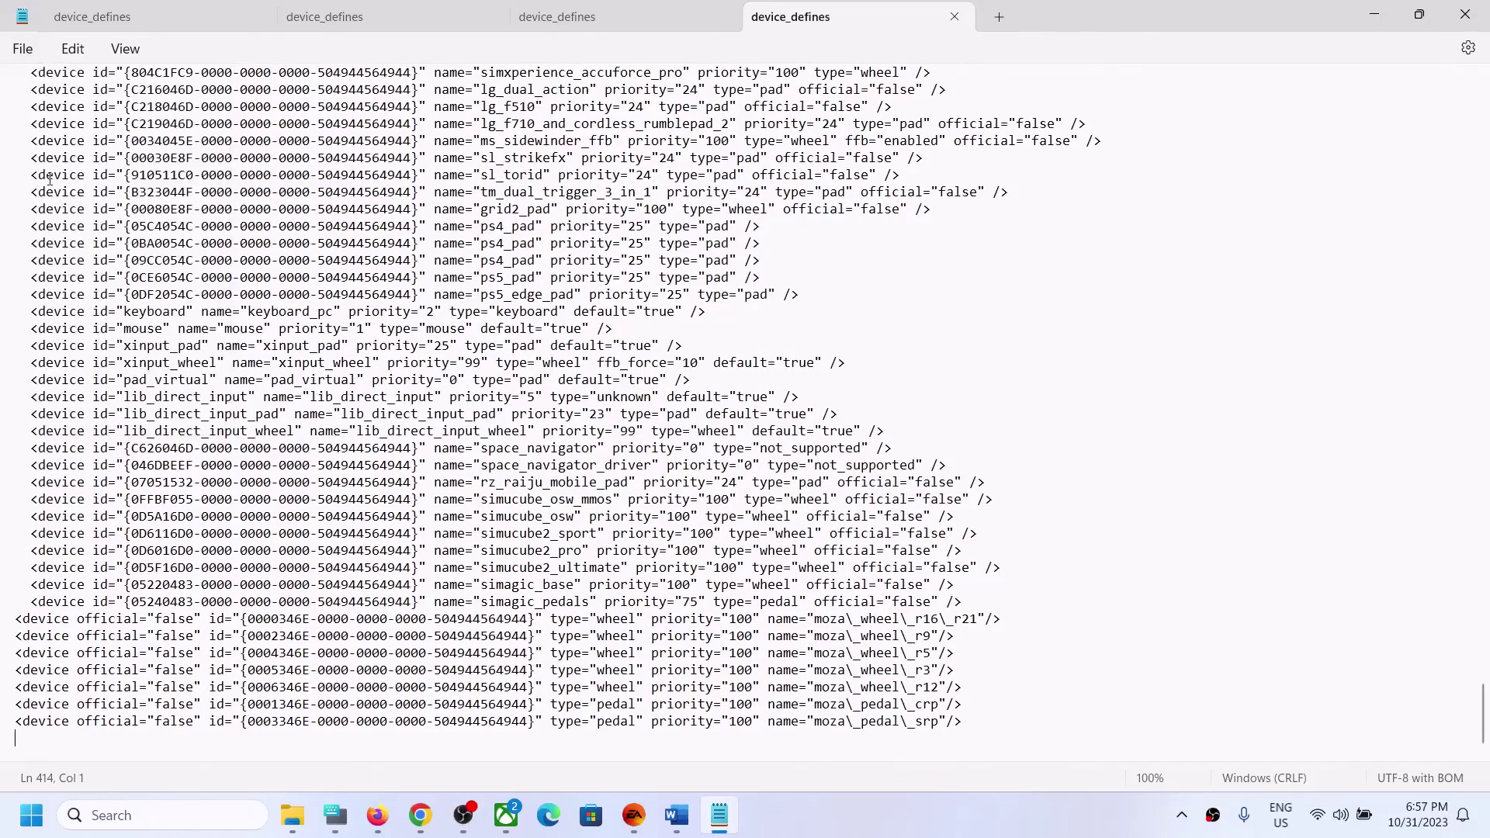
{"action": "left_click", "coordinate": [1378, 13]}
{"action": "left_click", "coordinate": [633, 815]}
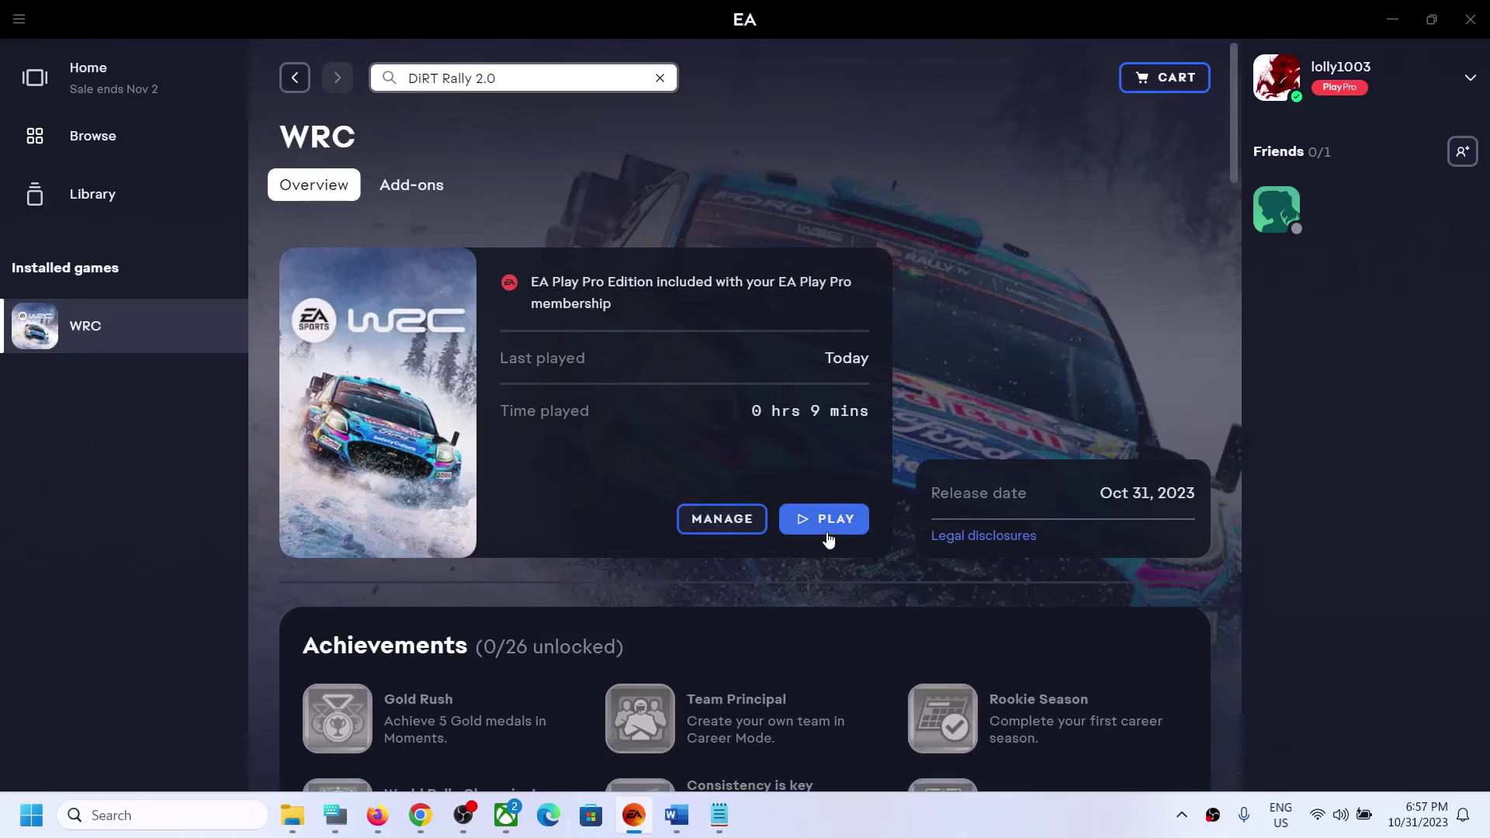
Bring up the devices folder and confirm device_defines now shows 6:57 PM, 30 KB.
{"action": "left_click", "coordinate": [677, 815]}
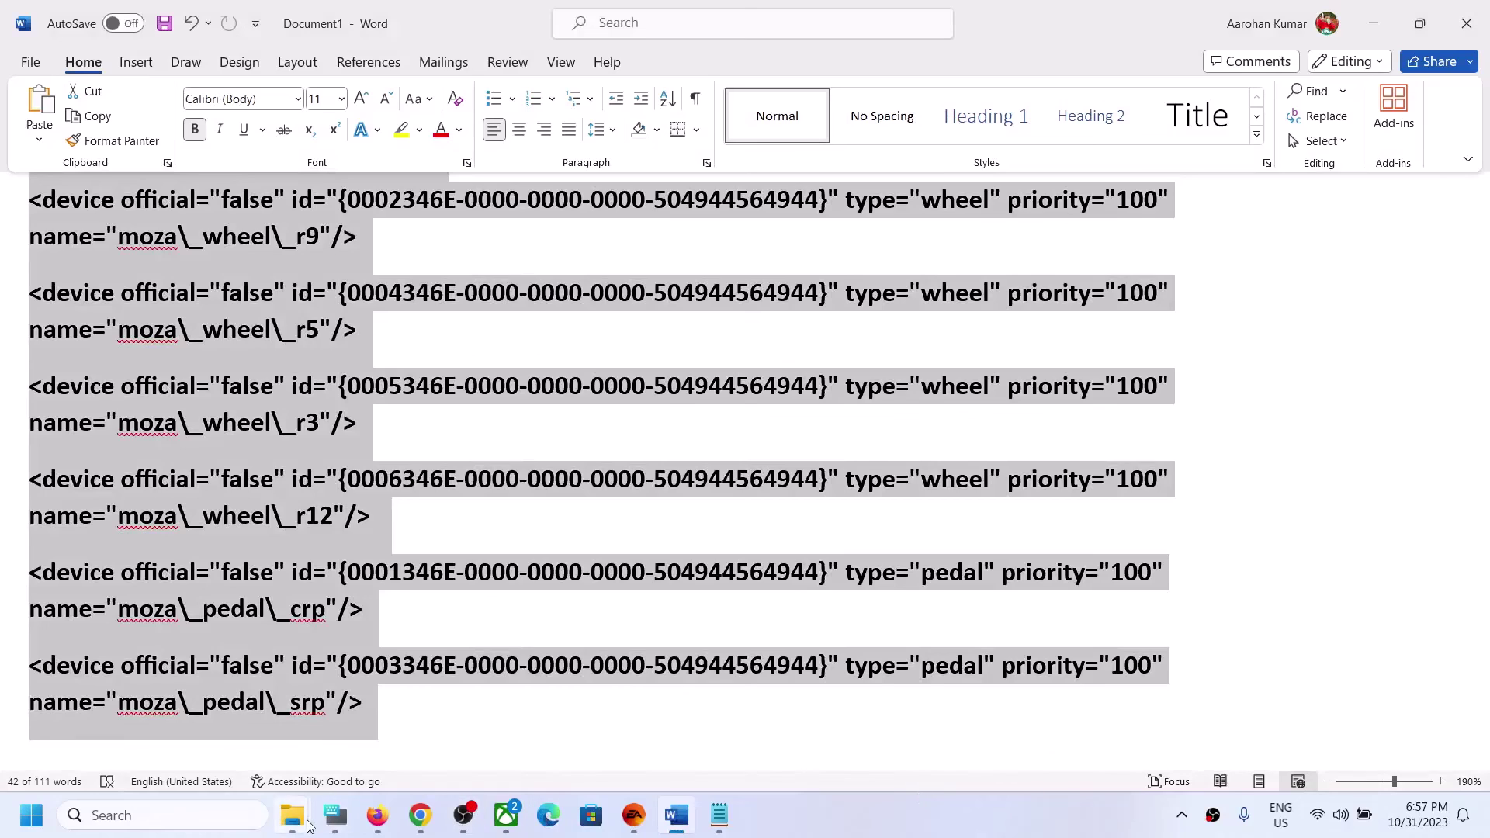
{"action": "mouse_move", "coordinate": [344, 811]}
{"action": "left_click", "coordinate": [438, 737]}
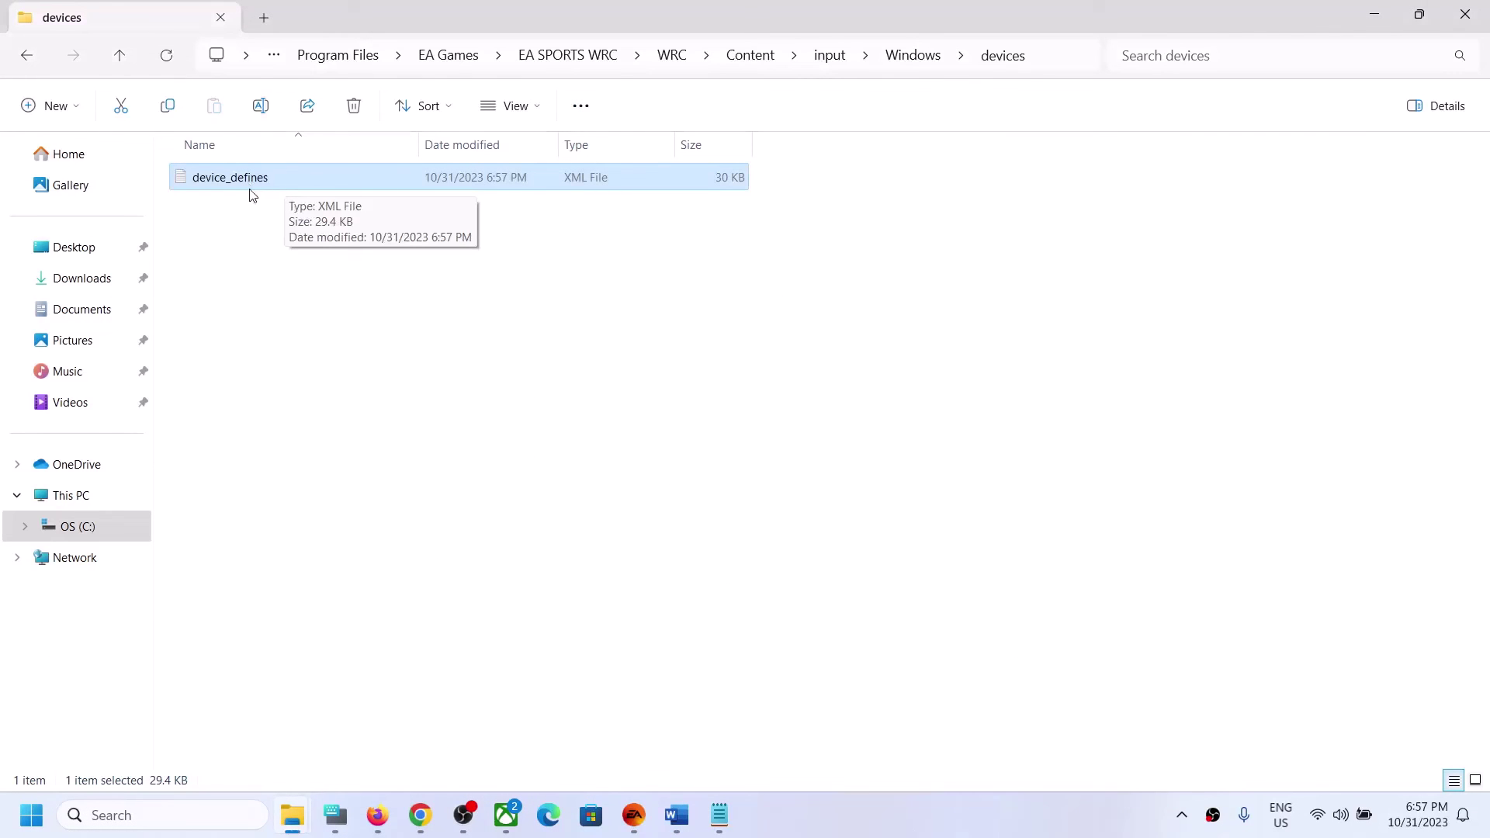
{"action": "key", "text": "super+d"}
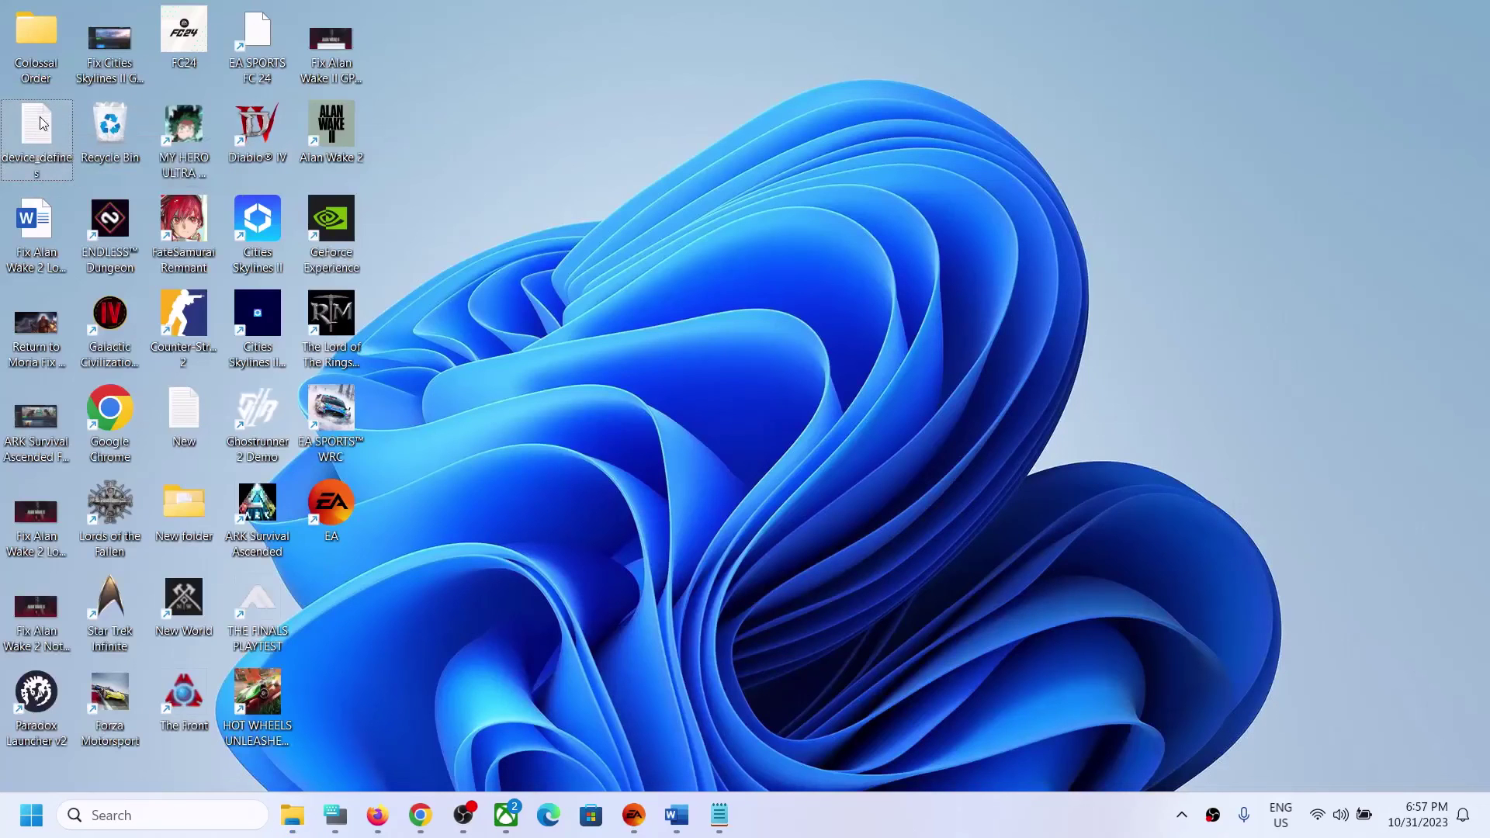
{"action": "key", "text": "super+d"}
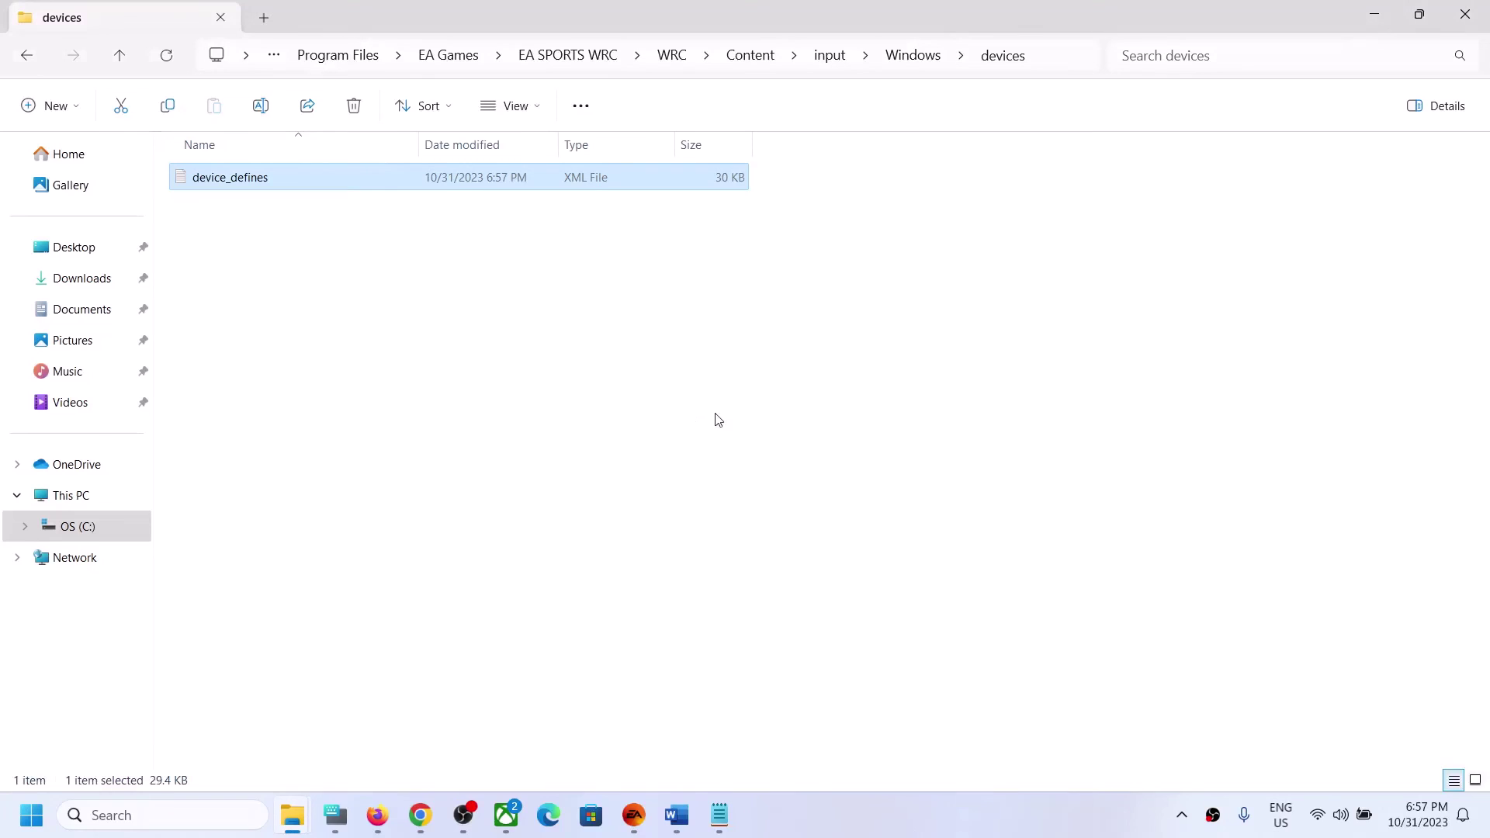
In Word, highlight phrases of the 'Start the game' steering wheel restart instruction.
{"action": "left_click", "coordinate": [676, 815]}
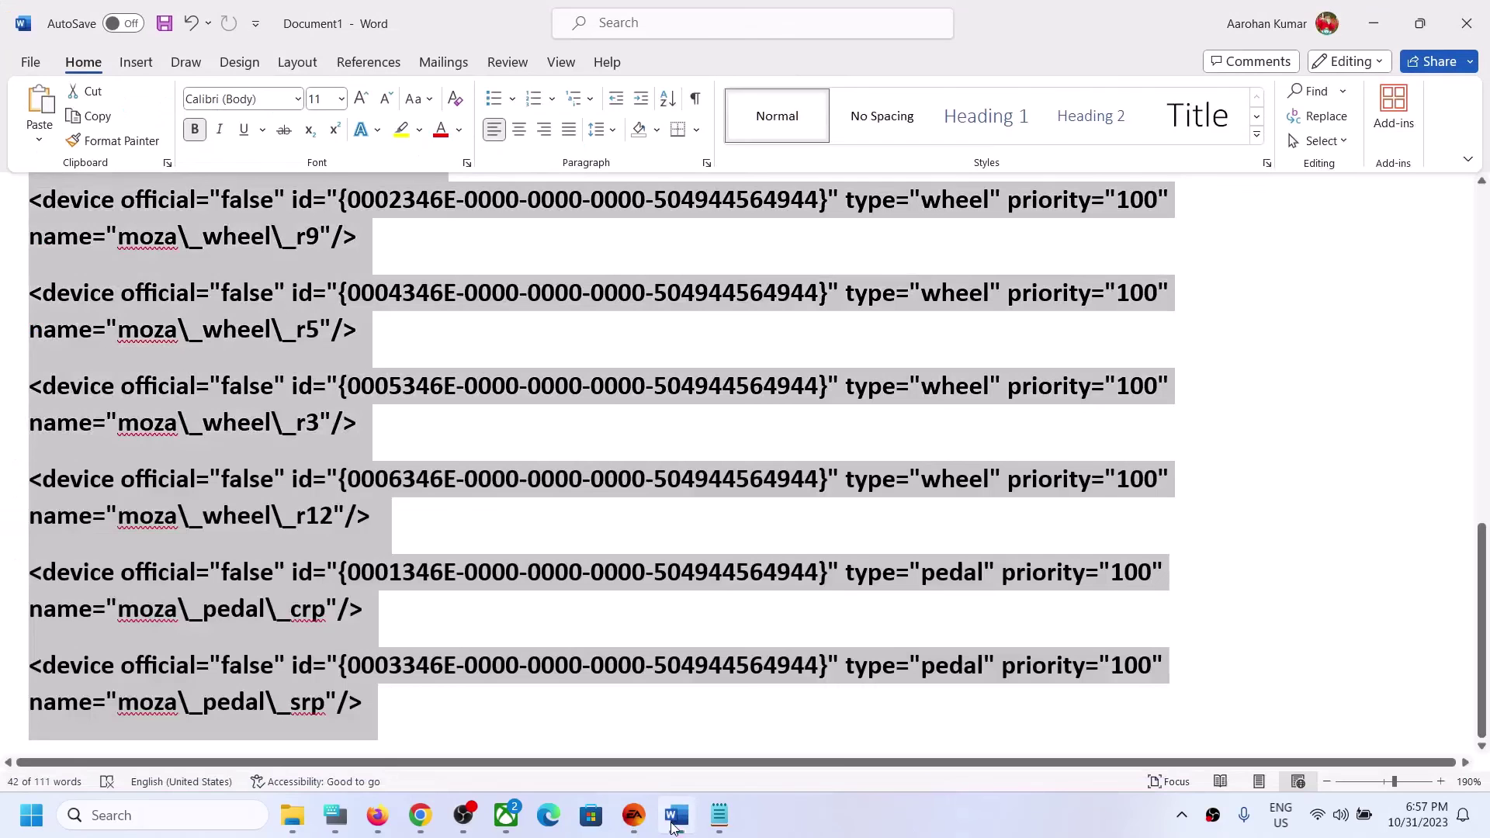
{"action": "left_click_drag", "start_coordinate": [1478, 590], "coordinate": [1478, 252]}
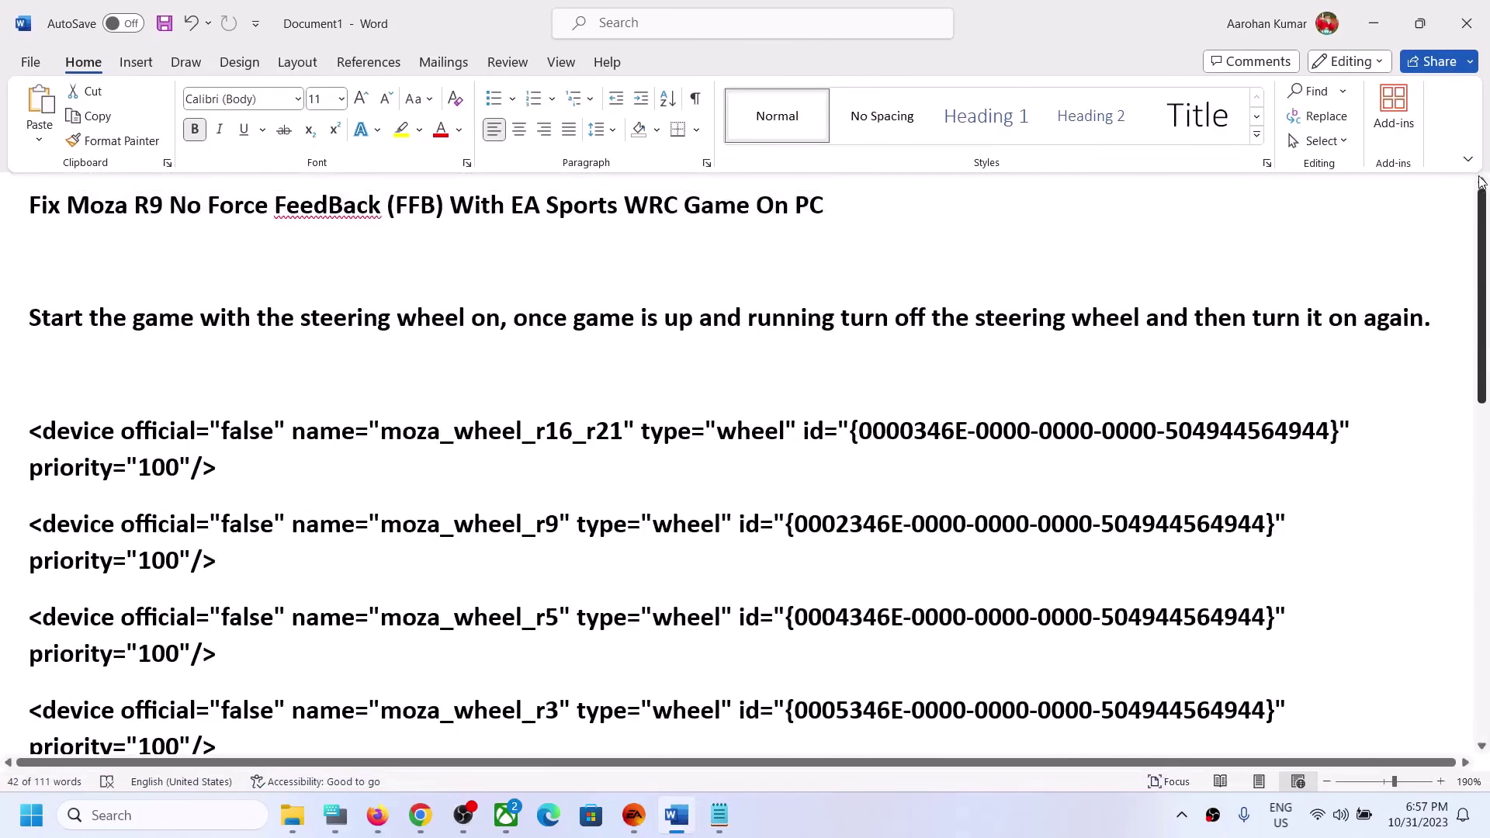
{"action": "triple_click", "coordinate": [38, 310]}
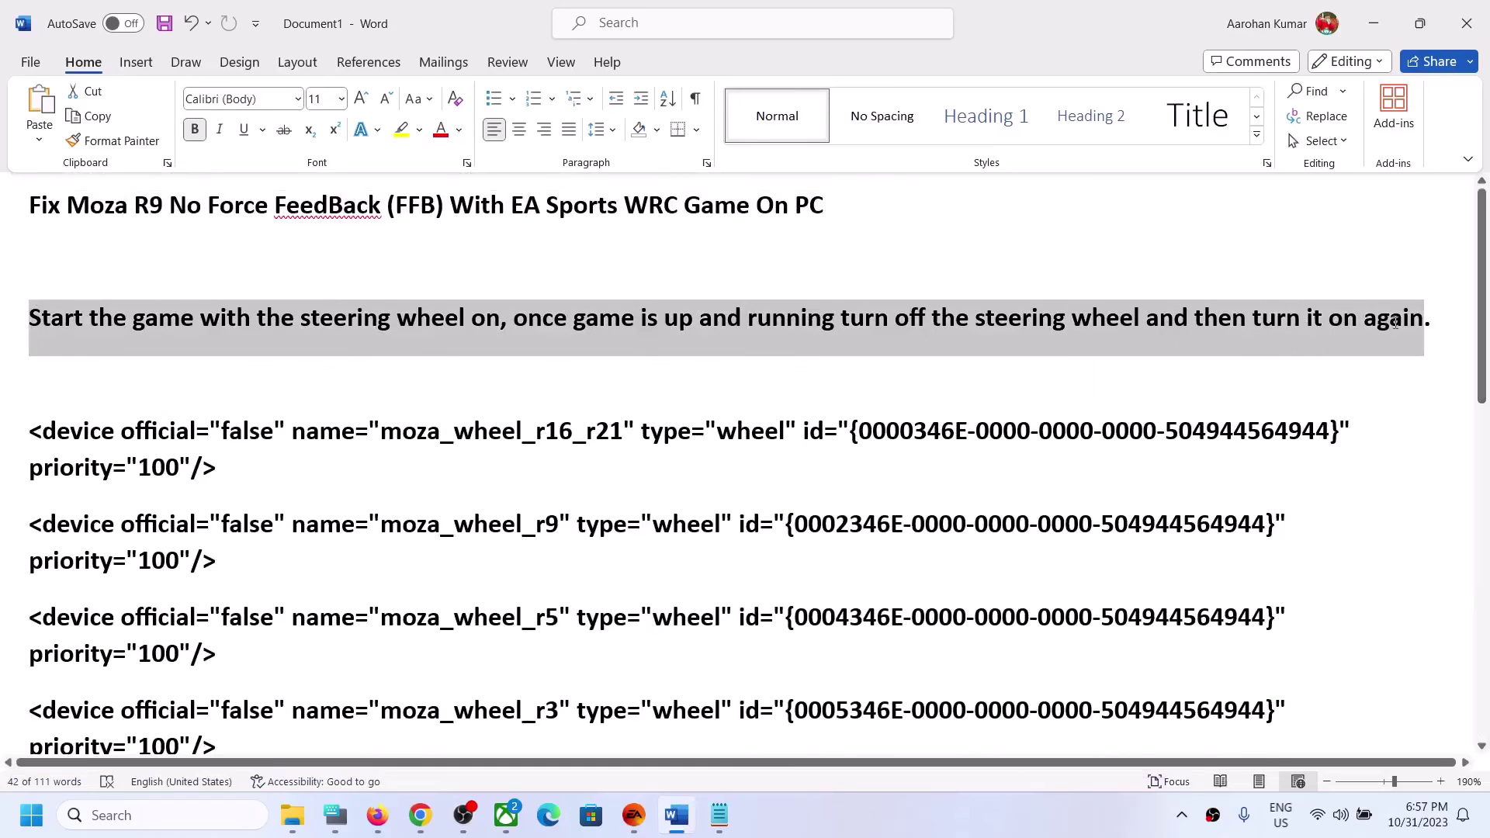
{"action": "left_click", "coordinate": [343, 335]}
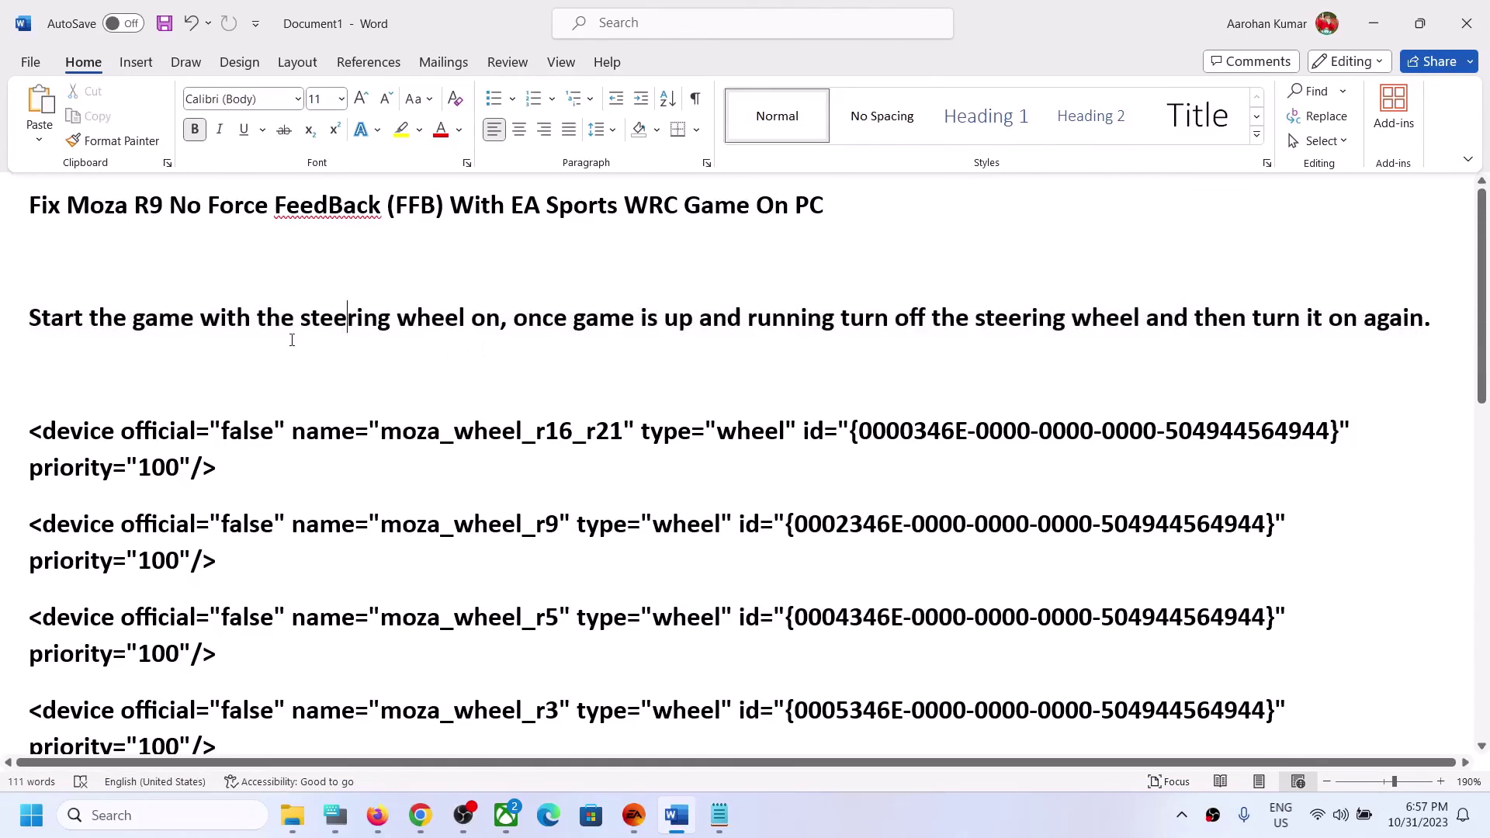
{"action": "double_click", "coordinate": [343, 322]}
{"action": "left_click_drag", "start_coordinate": [514, 320], "coordinate": [823, 326]}
{"action": "left_click", "coordinate": [891, 320]}
{"action": "left_click_drag", "start_coordinate": [975, 322], "coordinate": [1228, 334]}
Review the device lines and select the two corrected pedal lines, crp and srp.
{"action": "scroll", "coordinate": [478, 481], "scroll_direction": "down", "scroll_amount": 4}
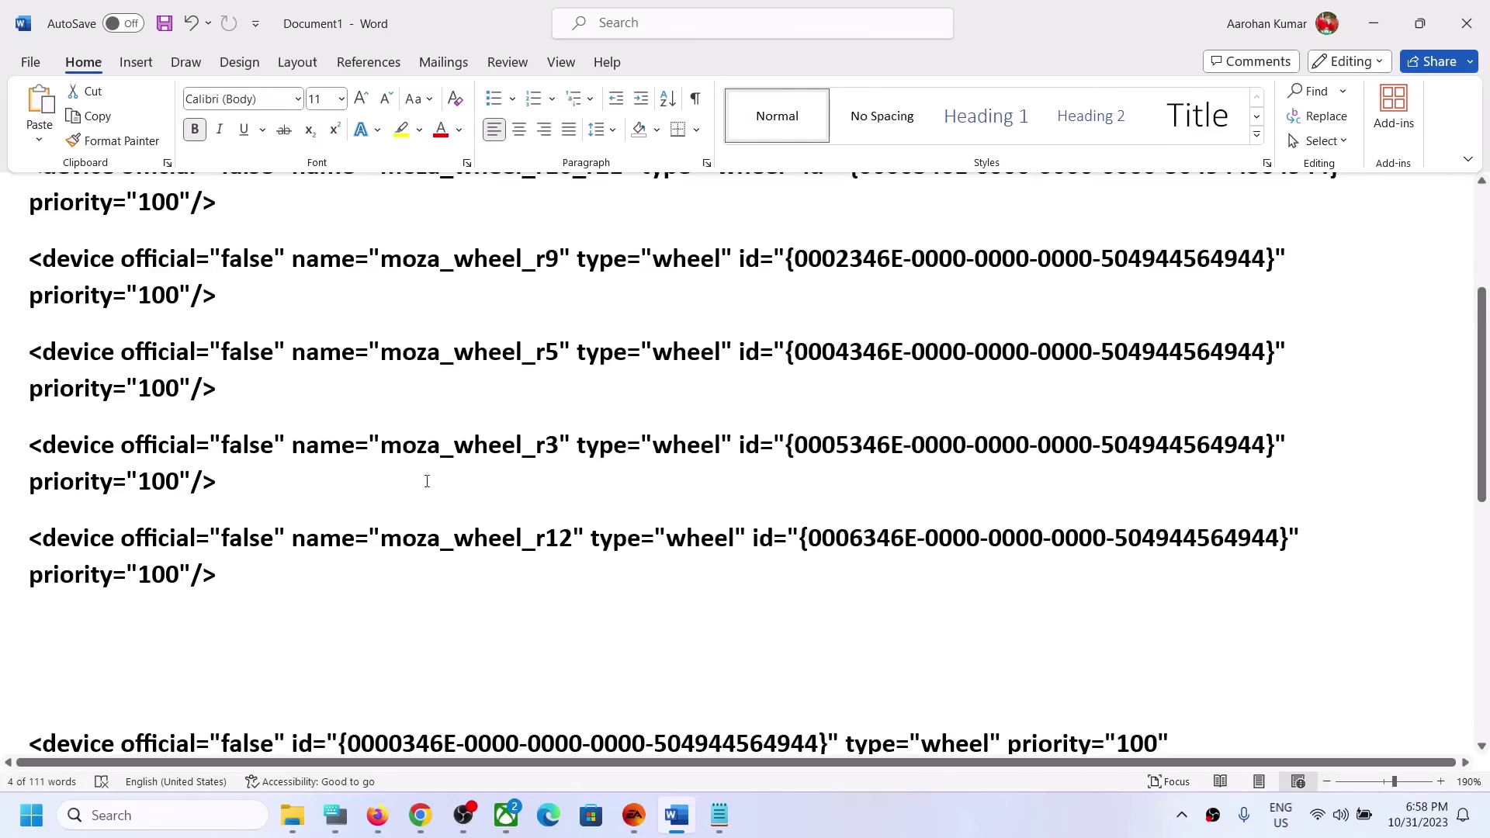
{"action": "scroll", "coordinate": [358, 618], "scroll_direction": "up", "scroll_amount": 2}
{"action": "left_click_drag", "start_coordinate": [292, 674], "coordinate": [16, 240]}
{"action": "scroll", "coordinate": [471, 557], "scroll_direction": "down", "scroll_amount": 7}
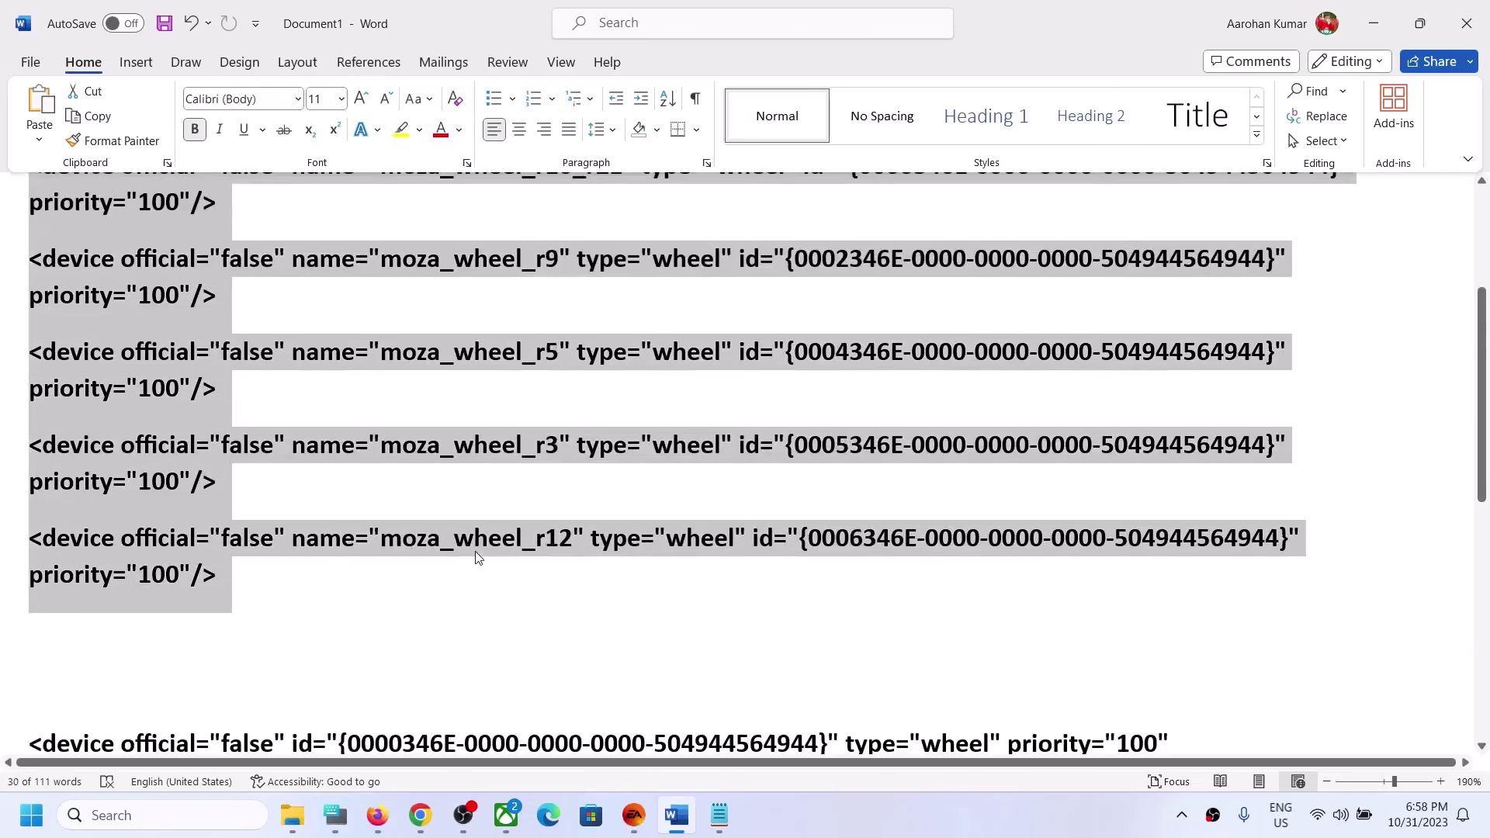
{"action": "left_click_drag", "start_coordinate": [456, 688], "coordinate": [255, 558]}
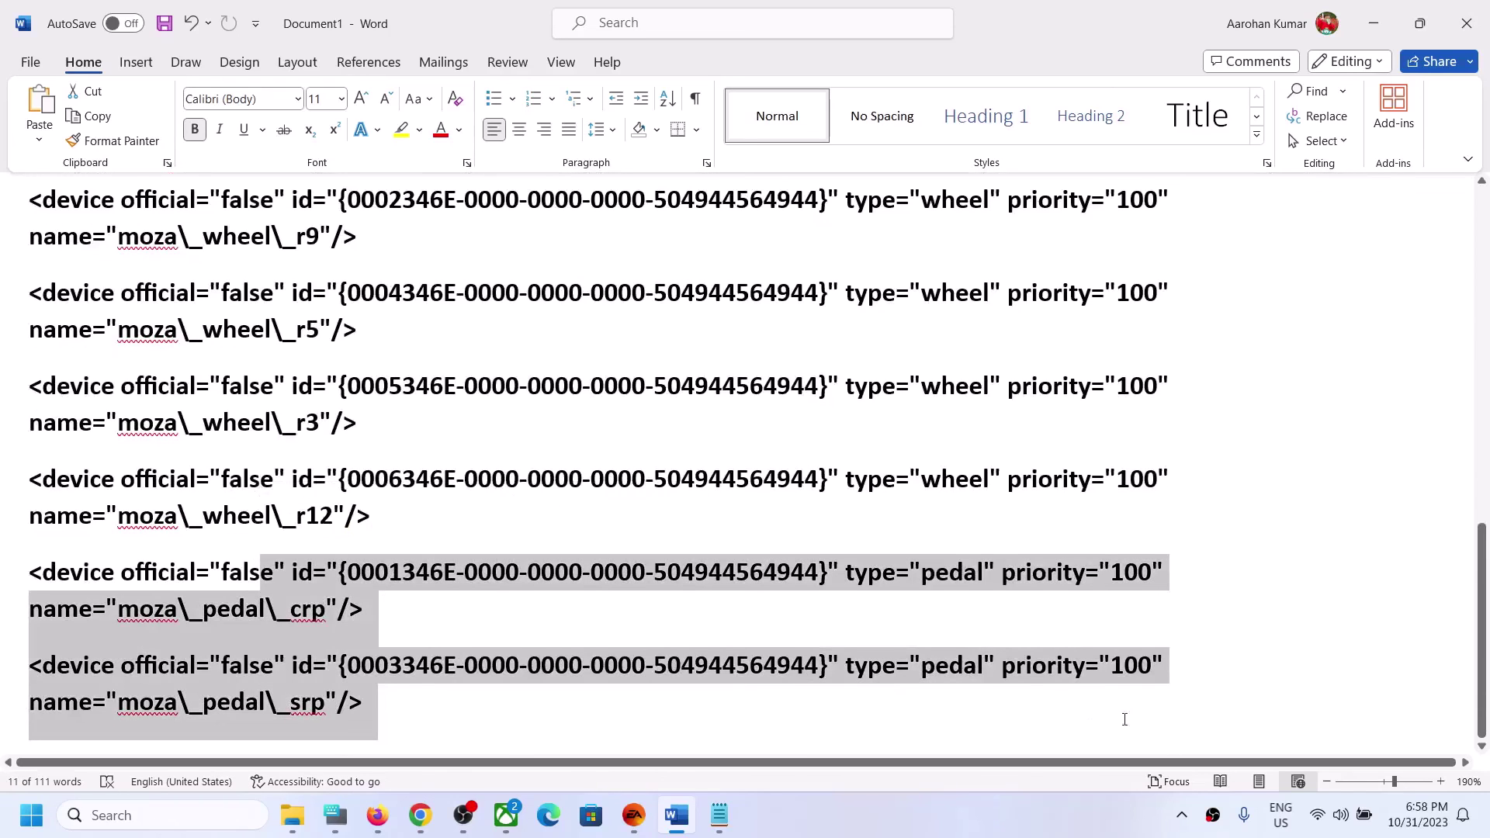
{"action": "scroll", "coordinate": [1088, 720], "scroll_direction": "up", "scroll_amount": 10}
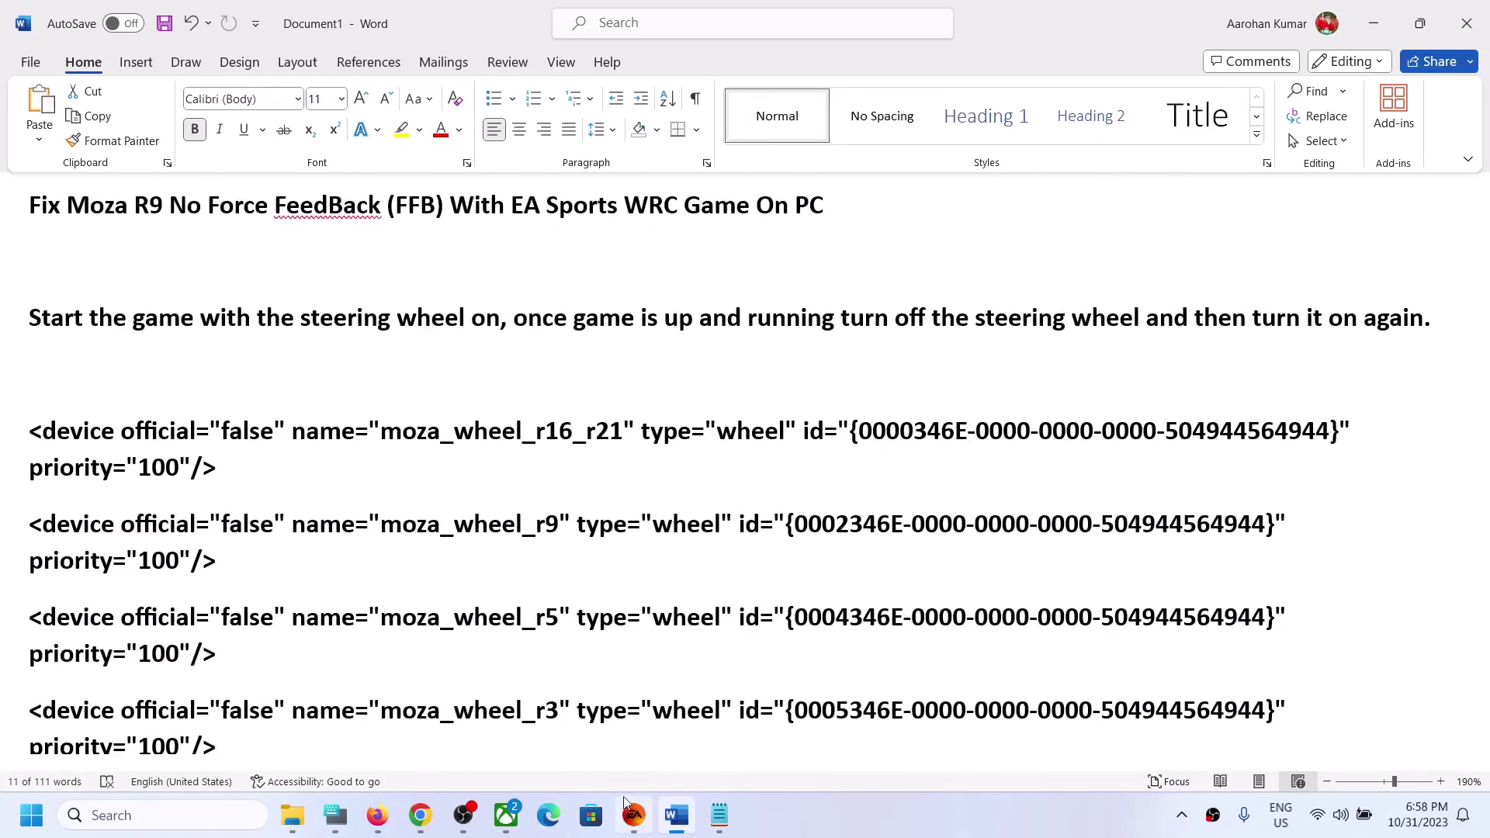